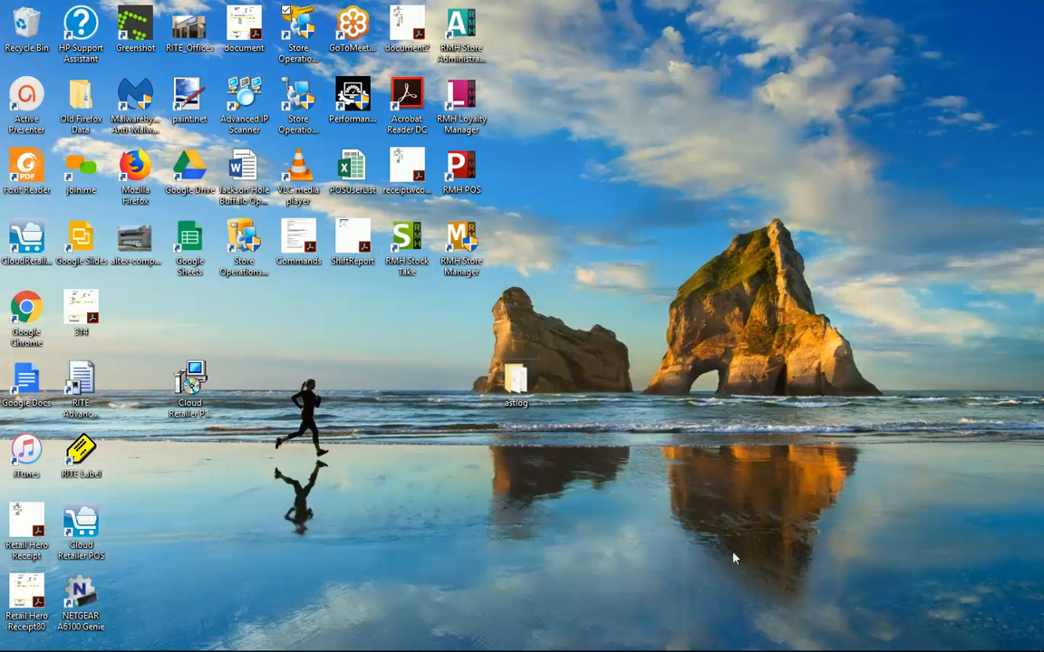
# Switch to the Store Operations POS window.
pyautogui.moveTo(931, 649)
pyautogui.hotkey('alt', 'Tab')
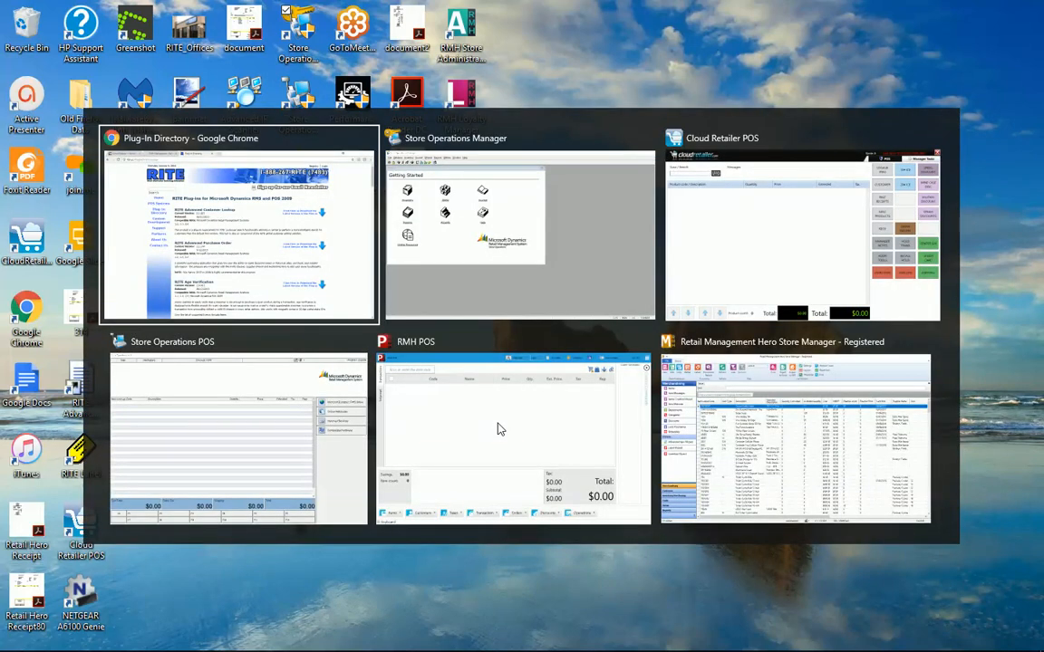
pyautogui.hotkey('alt', 'Tab')
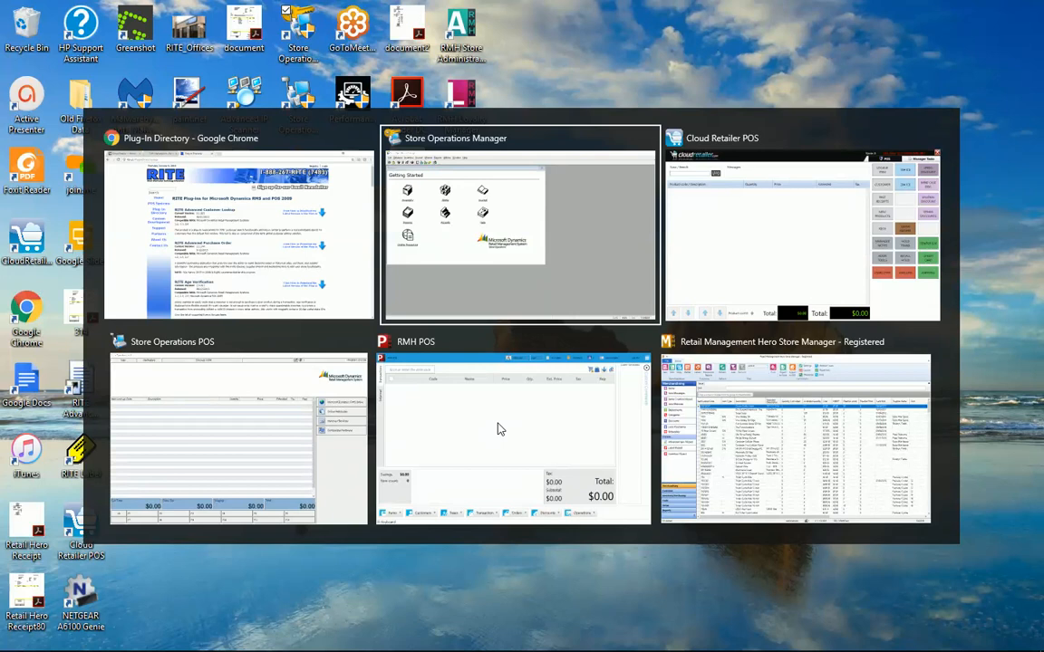
pyautogui.hotkey('alt', 'Tab')
pyautogui.hotkey('alt', 'Tab')
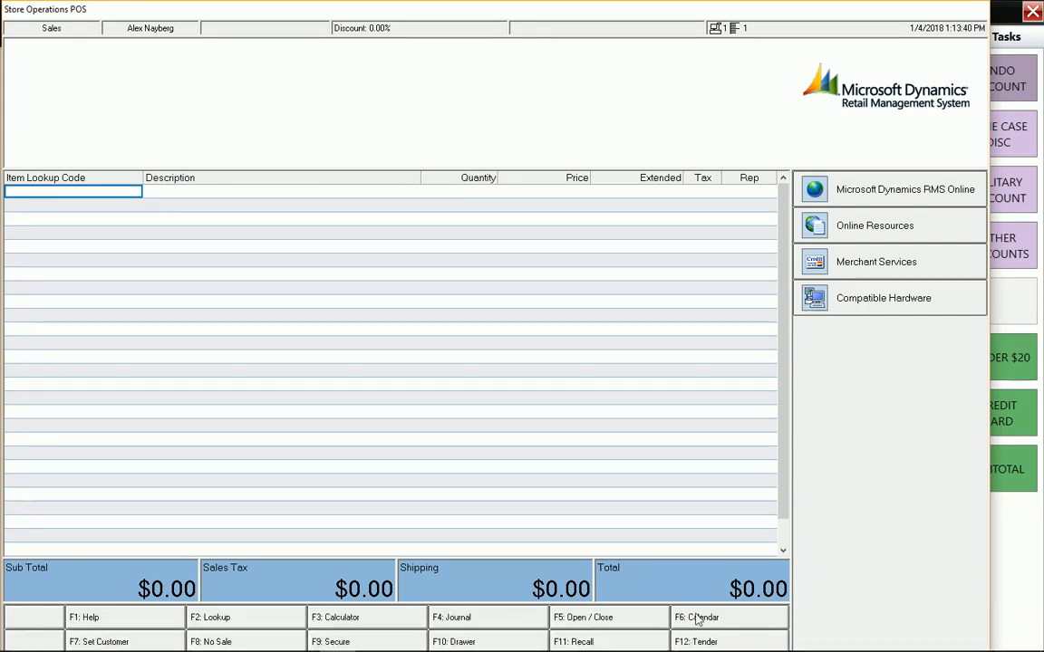
pyautogui.moveTo(779, 651)
pyautogui.click(849, 639)
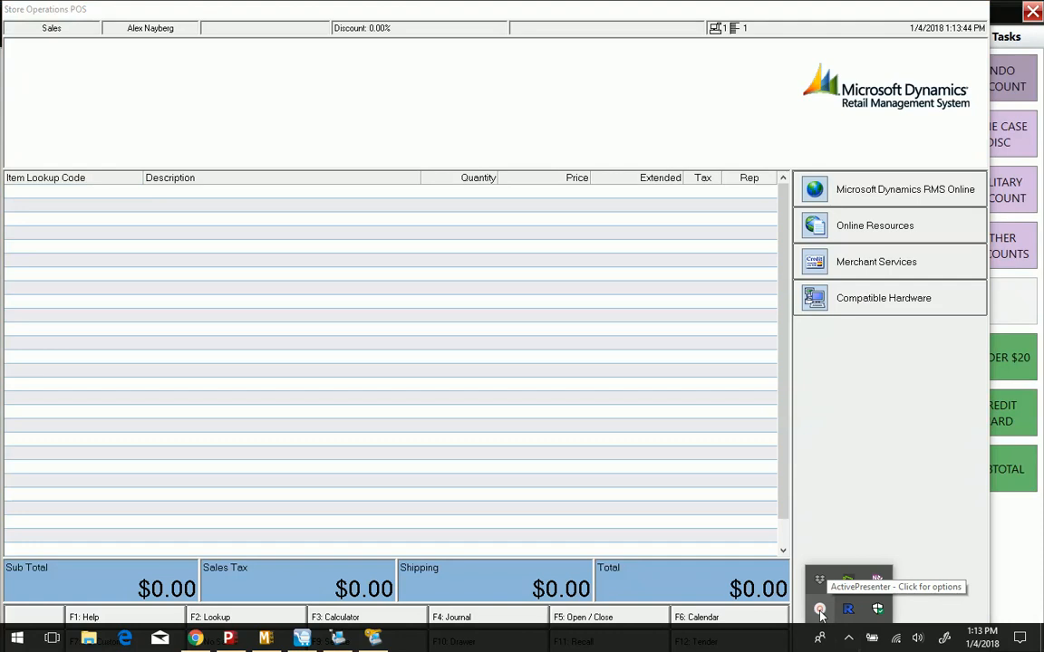
pyautogui.click(820, 610)
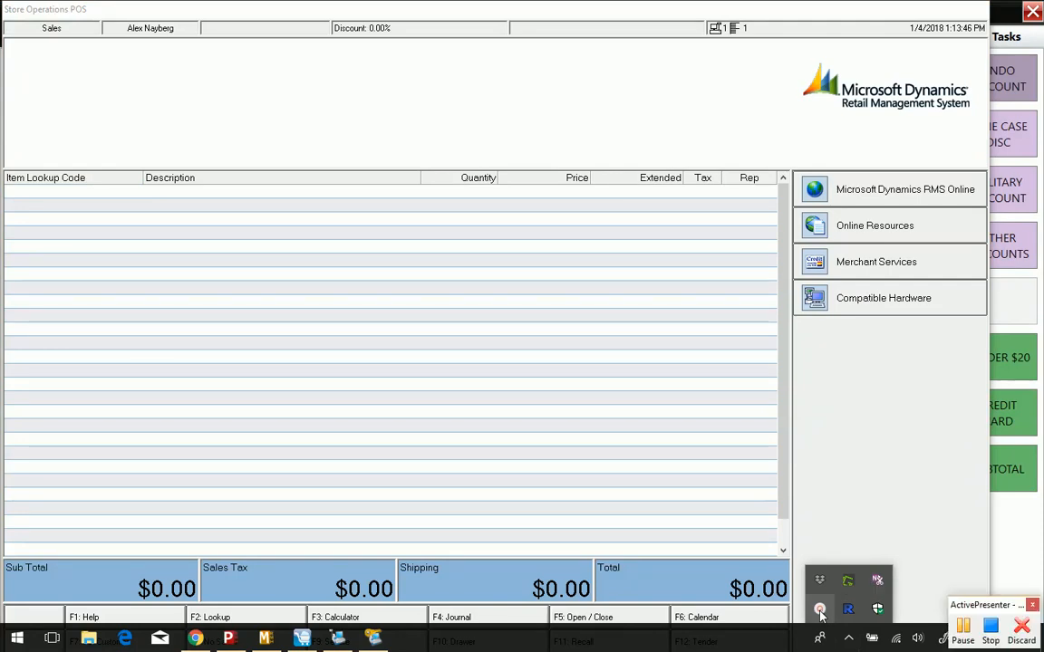
pyautogui.click(140, 9)
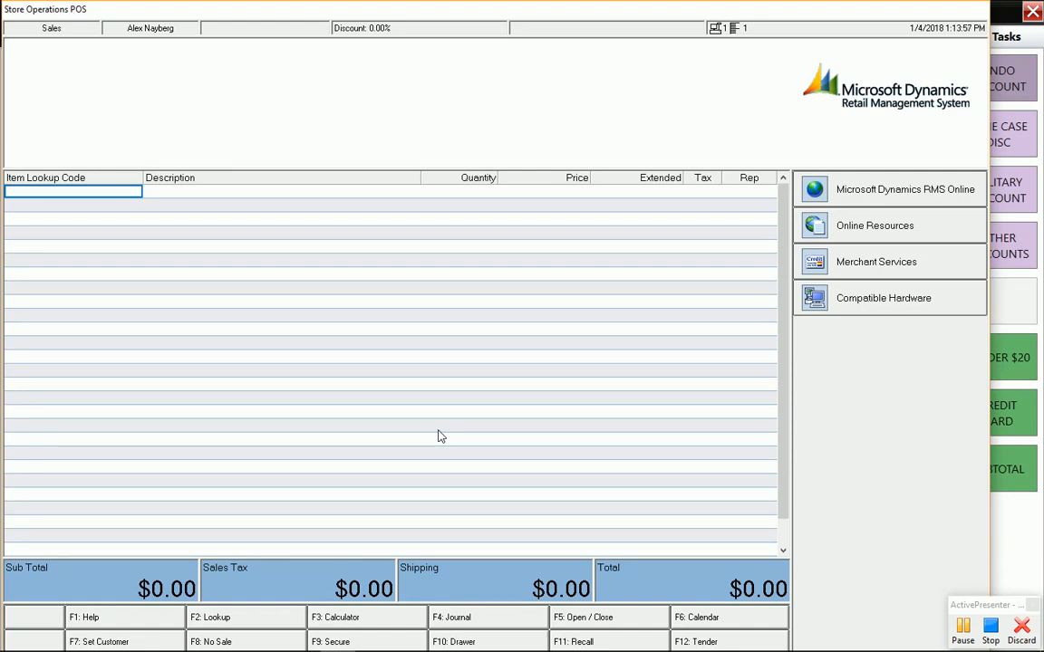
# Assign the last customer in the customer list, the one with a company entered, to the sale.
pyautogui.press('F7')
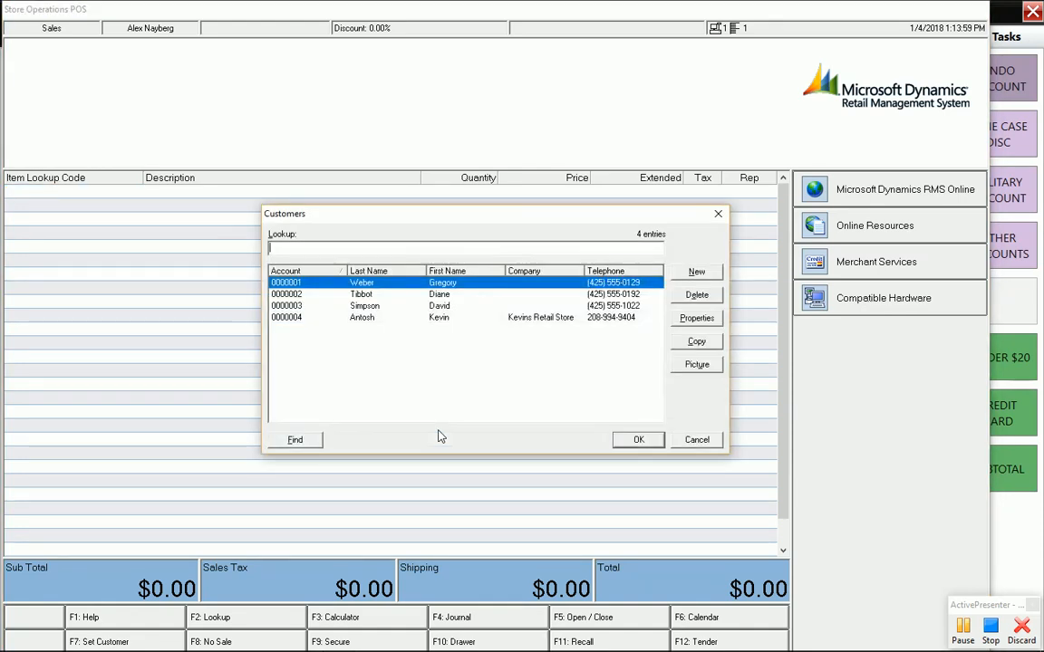
pyautogui.press('Down')
pyautogui.press('Down')
pyautogui.press('Down')
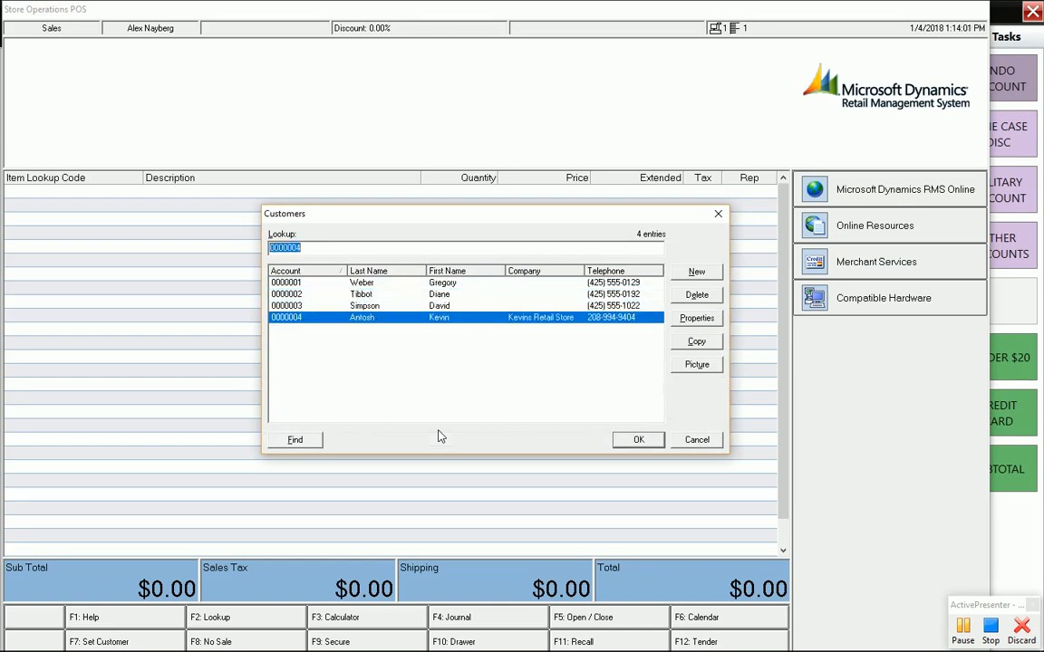
pyautogui.press('Return')
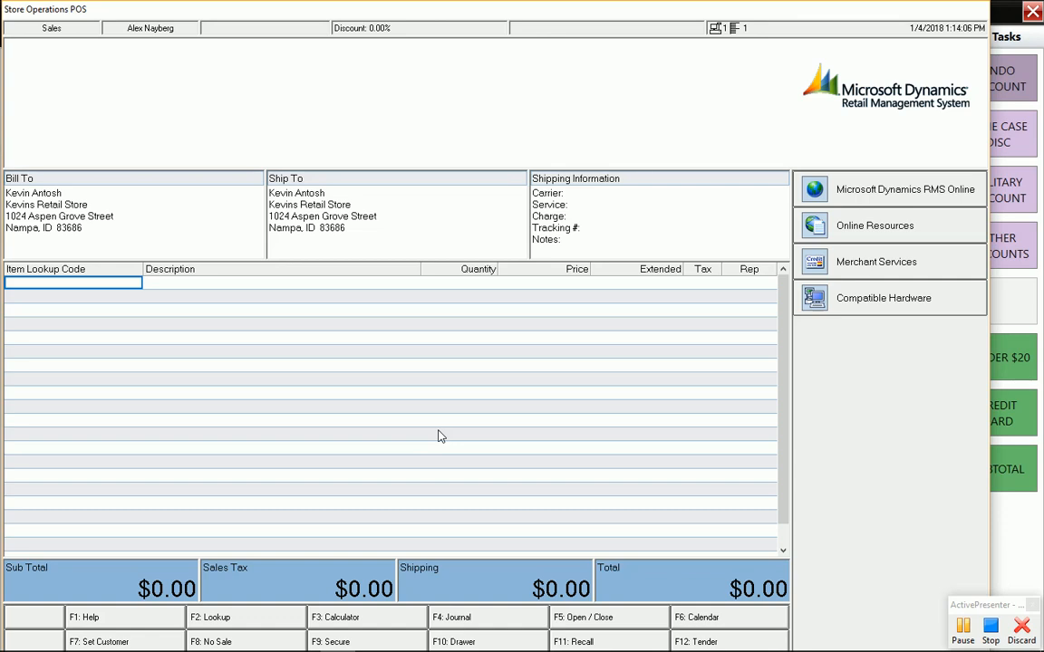
pyautogui.press('F2')
pyautogui.press('Return')
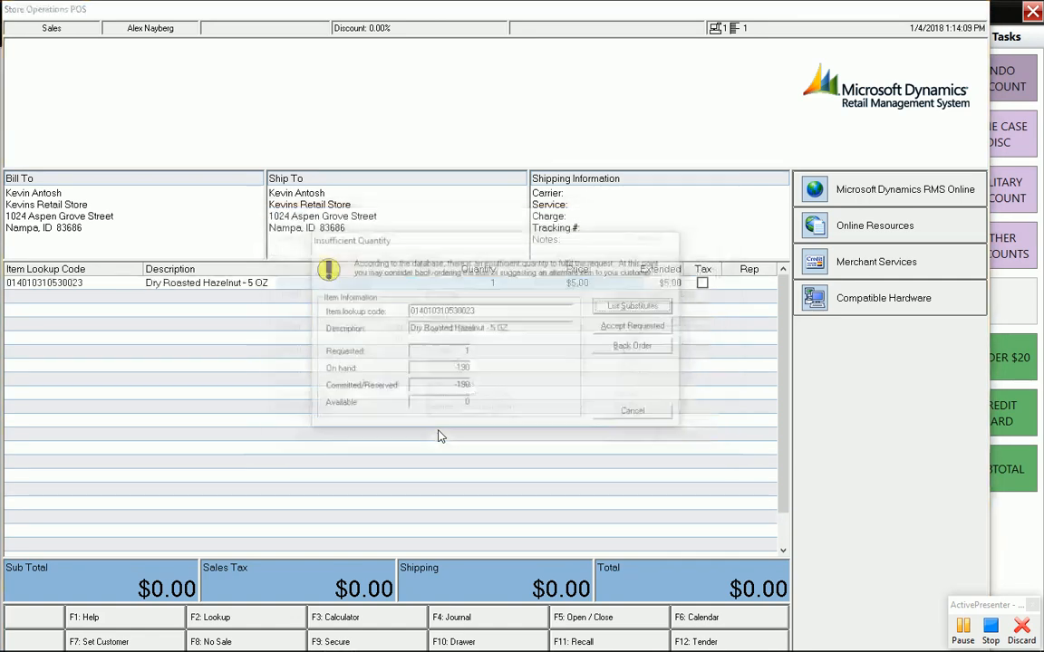
pyautogui.press('Return')
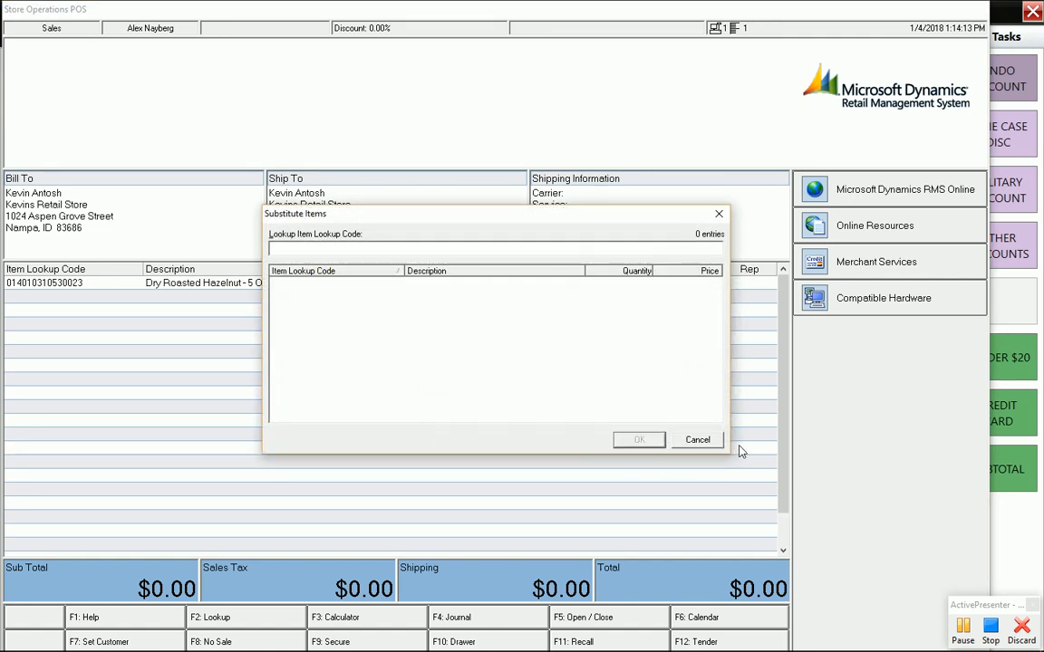
pyautogui.click(697, 441)
pyautogui.click(638, 413)
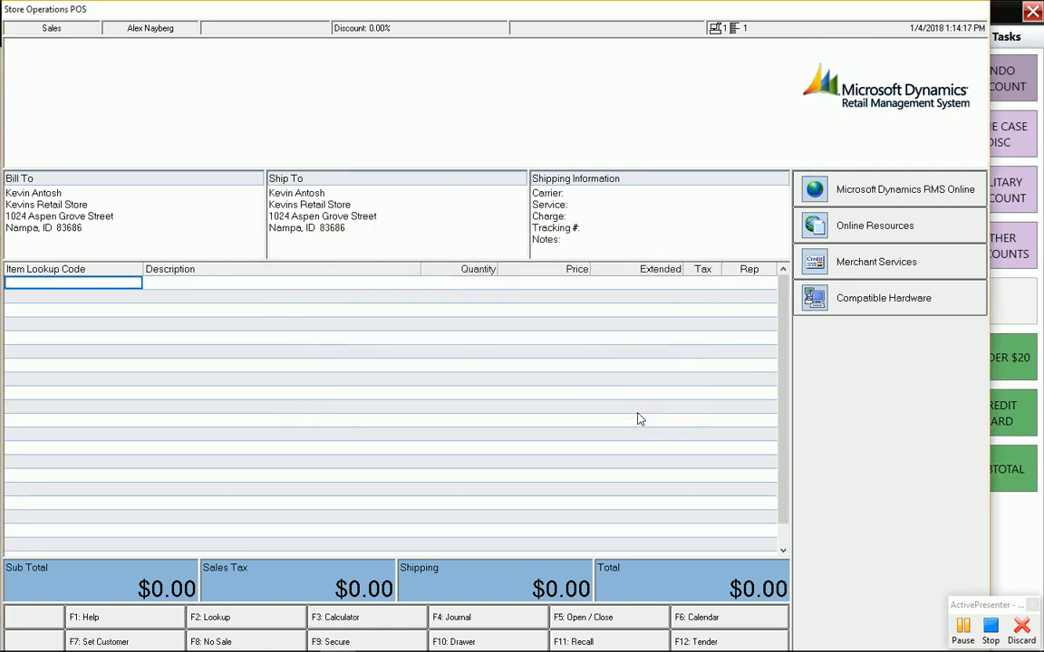
# Add the Football, item 15100, to the sale and review its tender options without taking payment.
pyautogui.press('F2')
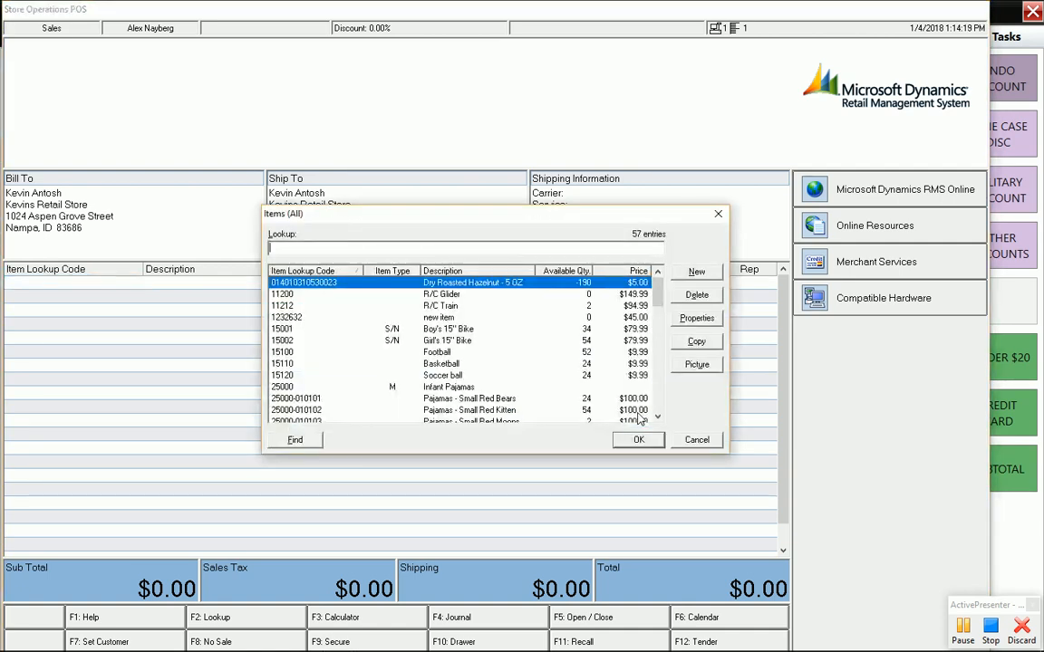
pyautogui.write('151002')
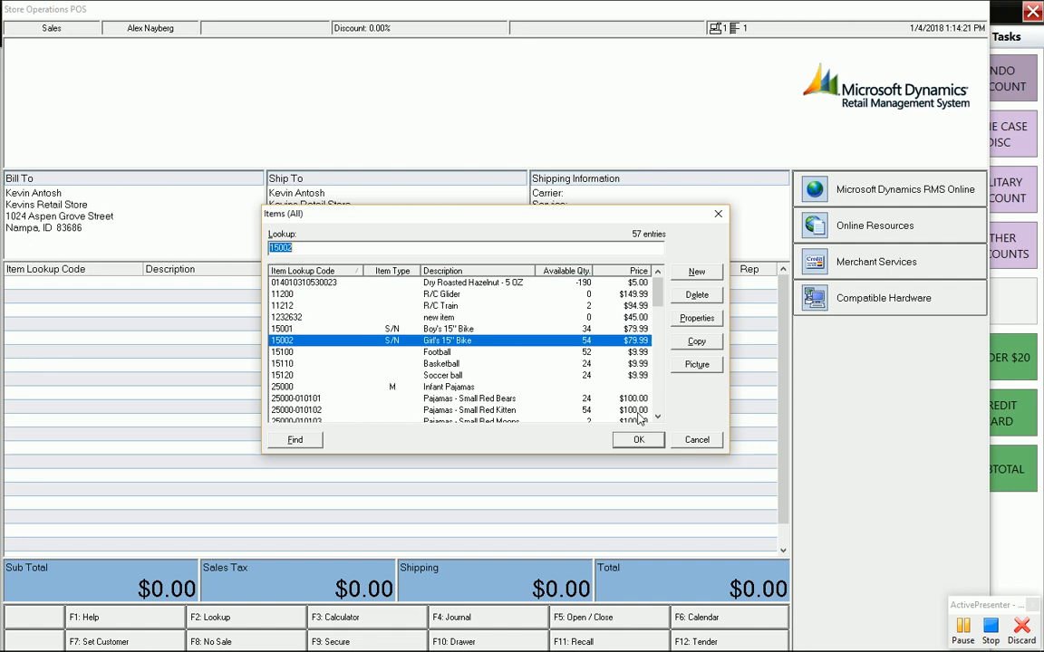
pyautogui.press('Return')
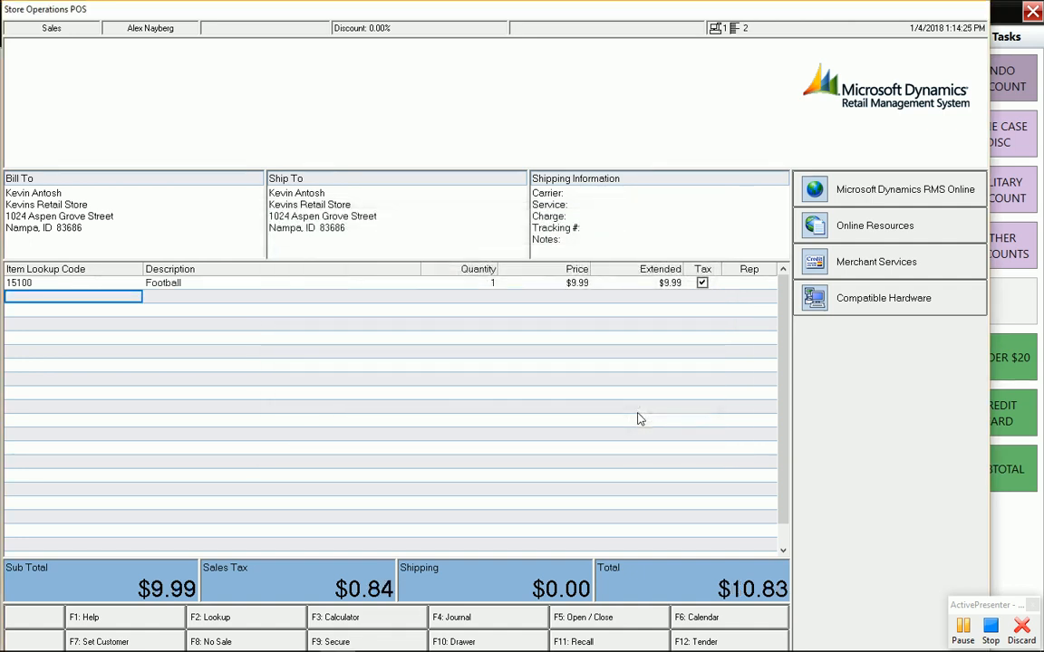
pyautogui.press('F12')
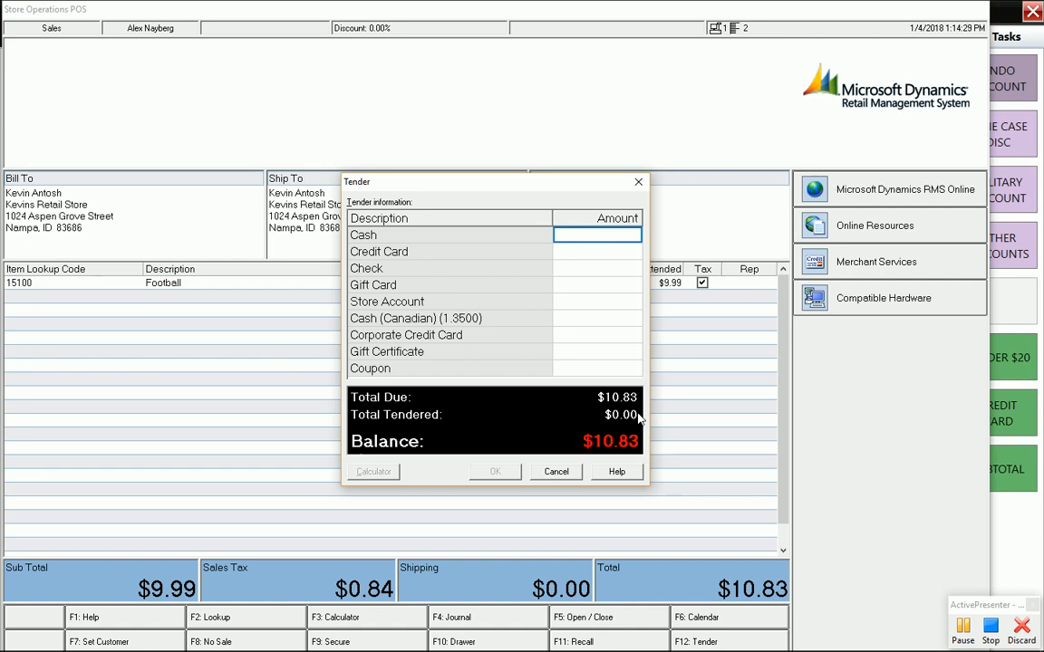
pyautogui.click(556, 472)
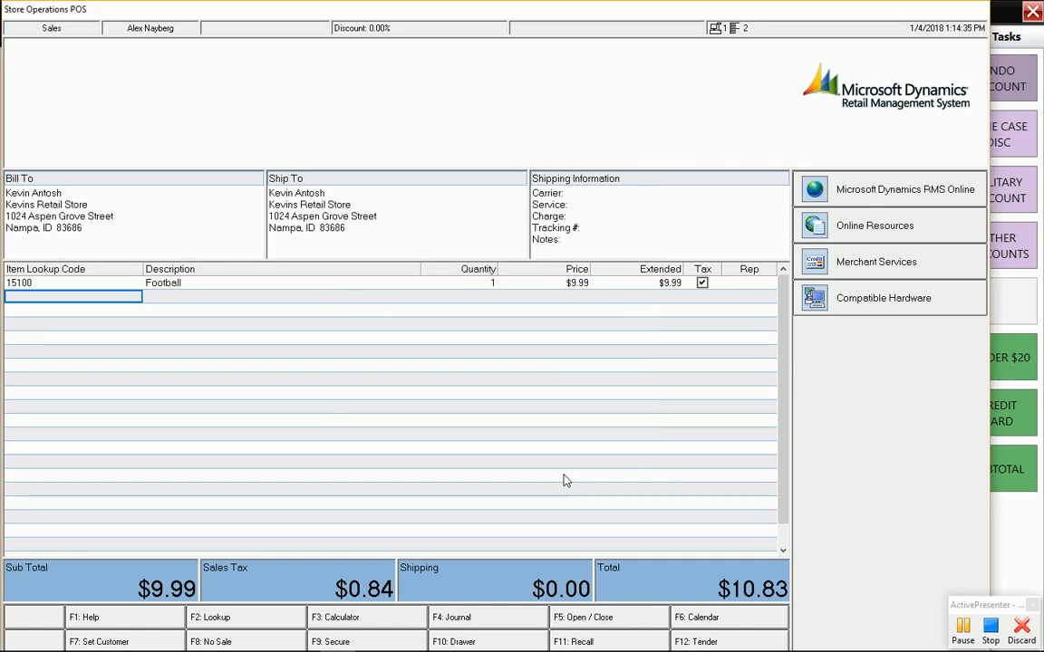
# Switch to the RMH POS window.
pyautogui.hotkey('alt', 'Tab')
pyautogui.press('Tab')
pyautogui.press('Tab')
pyautogui.press('Tab')
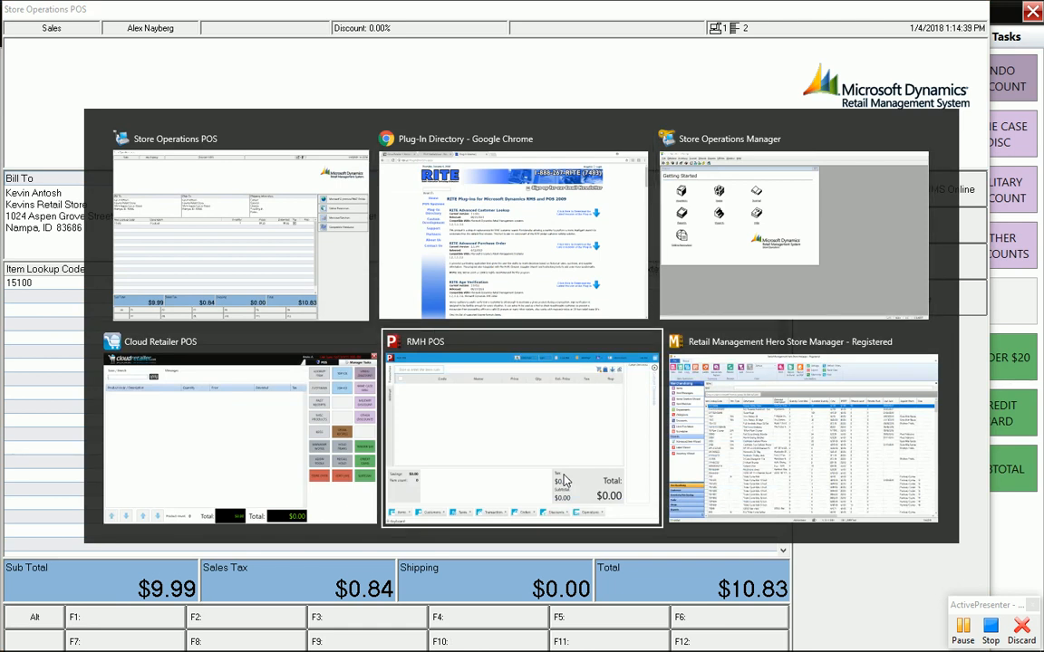
pyautogui.click(563, 480)
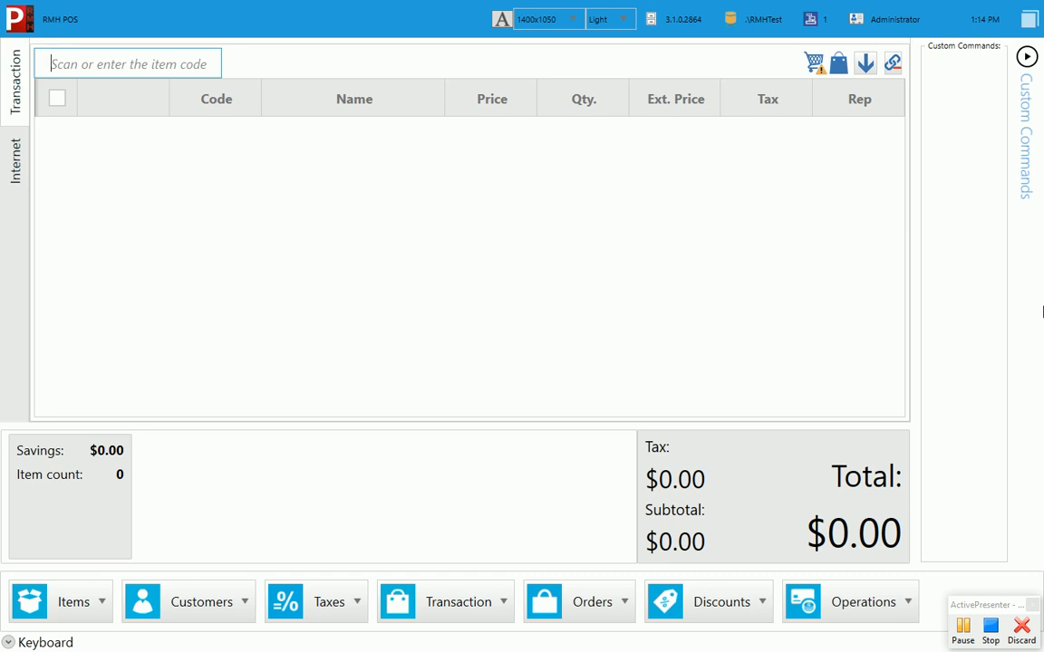
# Look up the customers and assign the one from Nampa, ID to the sale.
pyautogui.click(187, 601)
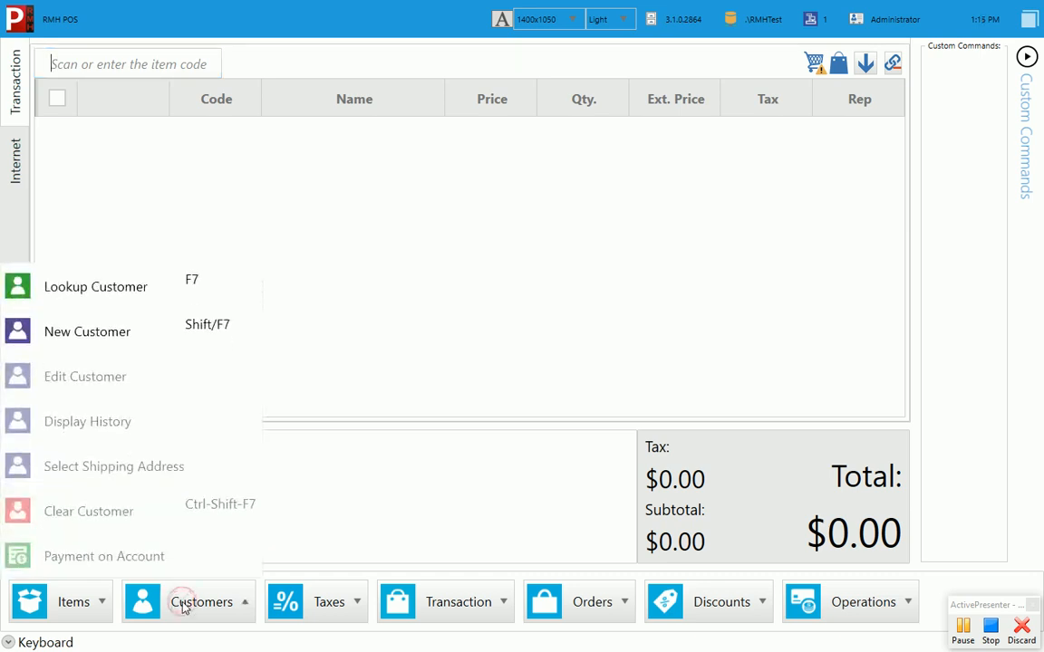
pyautogui.click(121, 299)
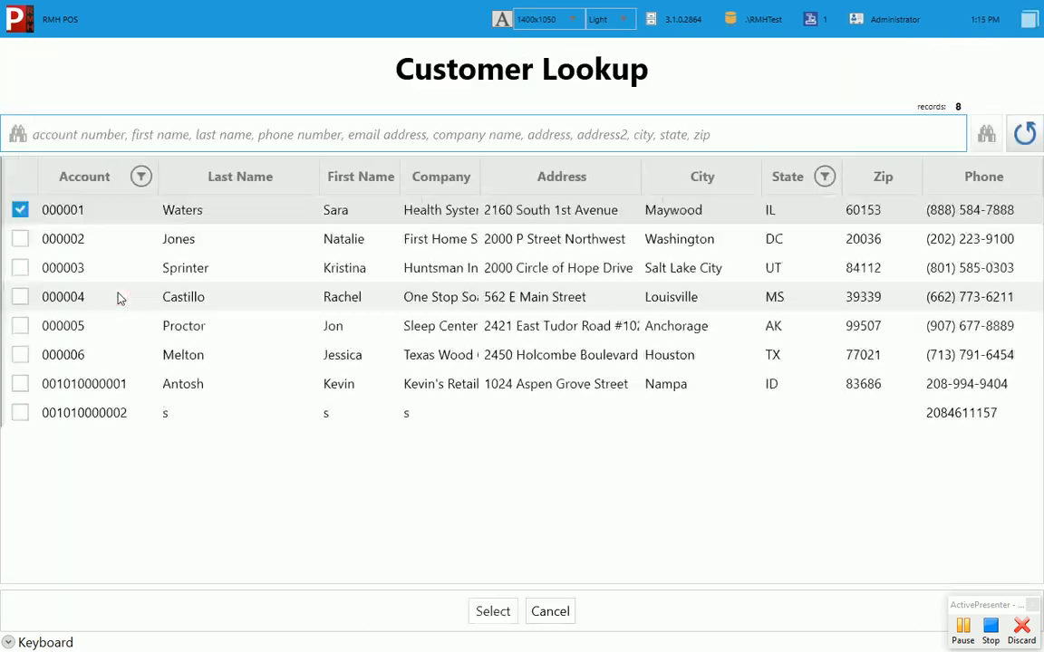
pyautogui.click(19, 384)
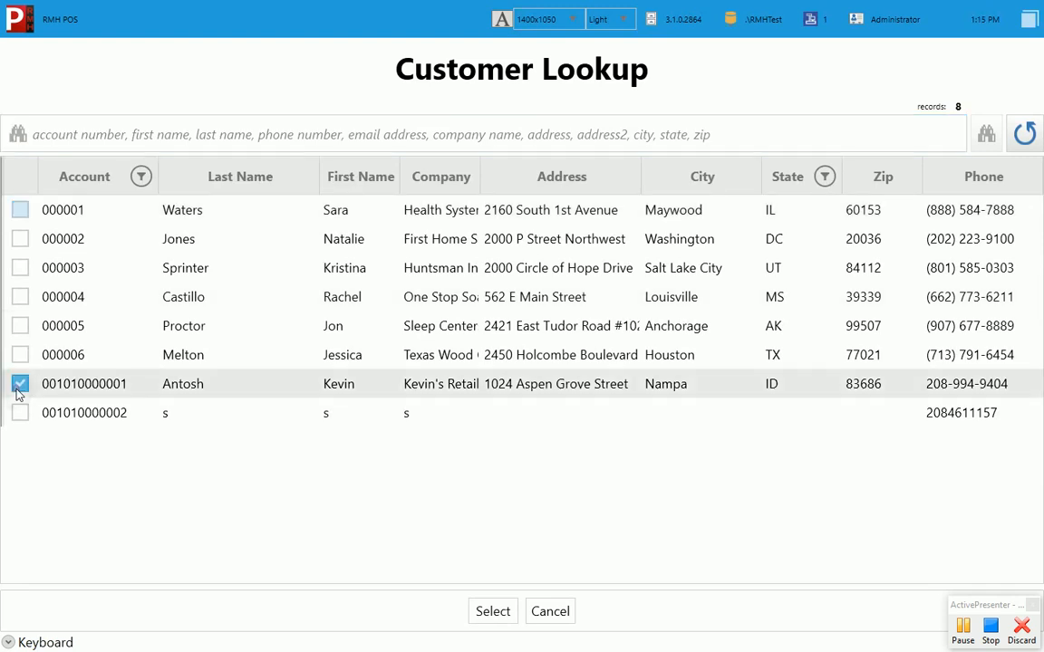
pyautogui.click(492, 612)
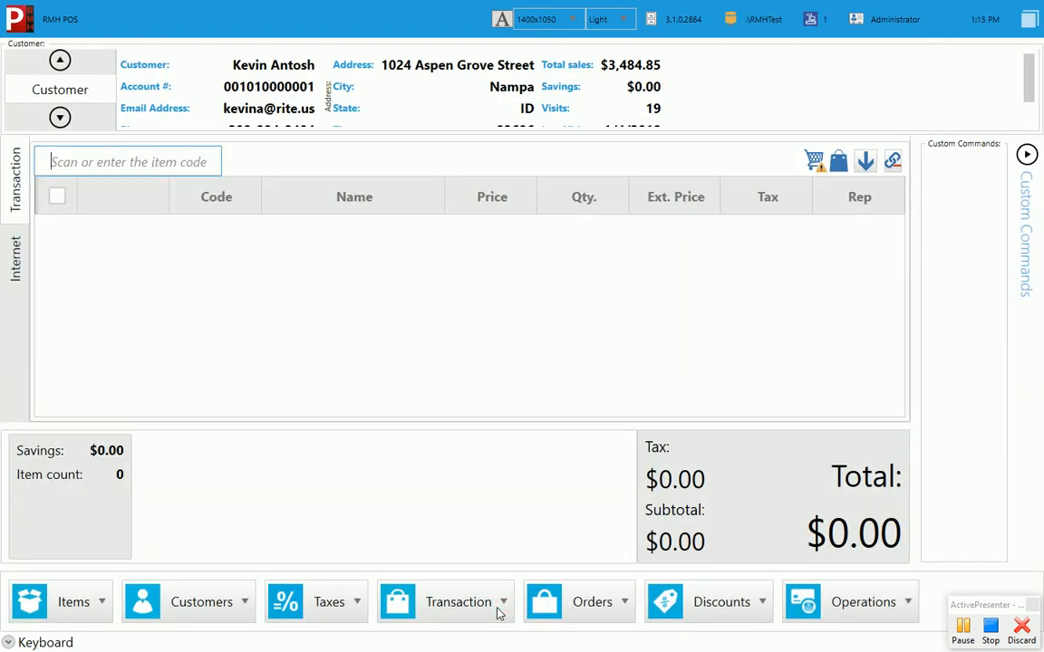
# Add Dasani Bottle Water, item 01210806, to the sale and bring up its tender screen.
pyautogui.click(76, 603)
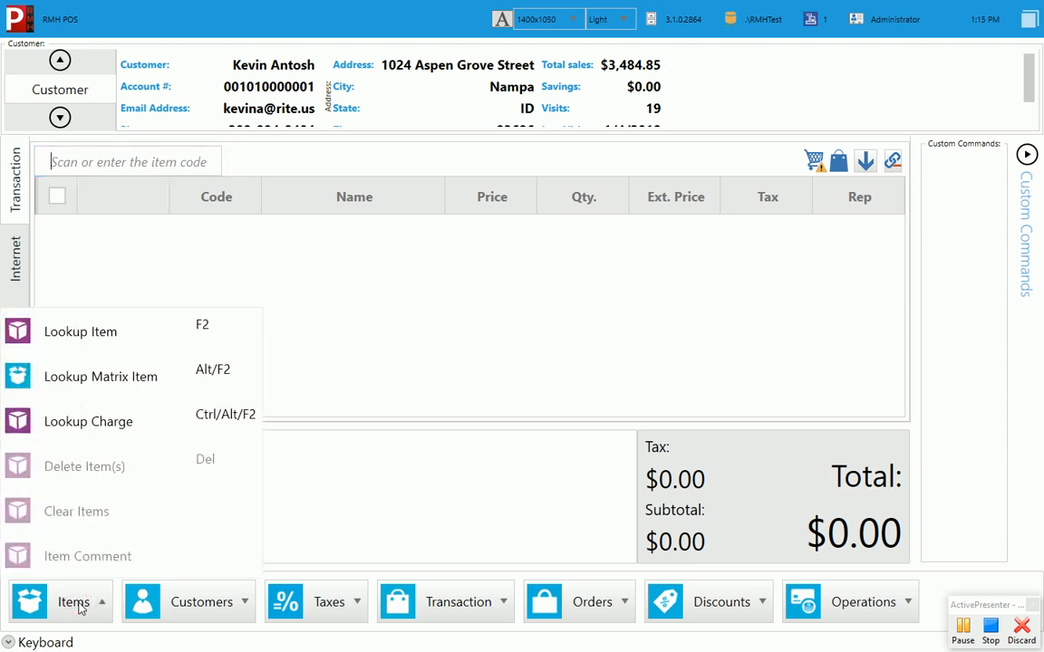
pyautogui.click(77, 340)
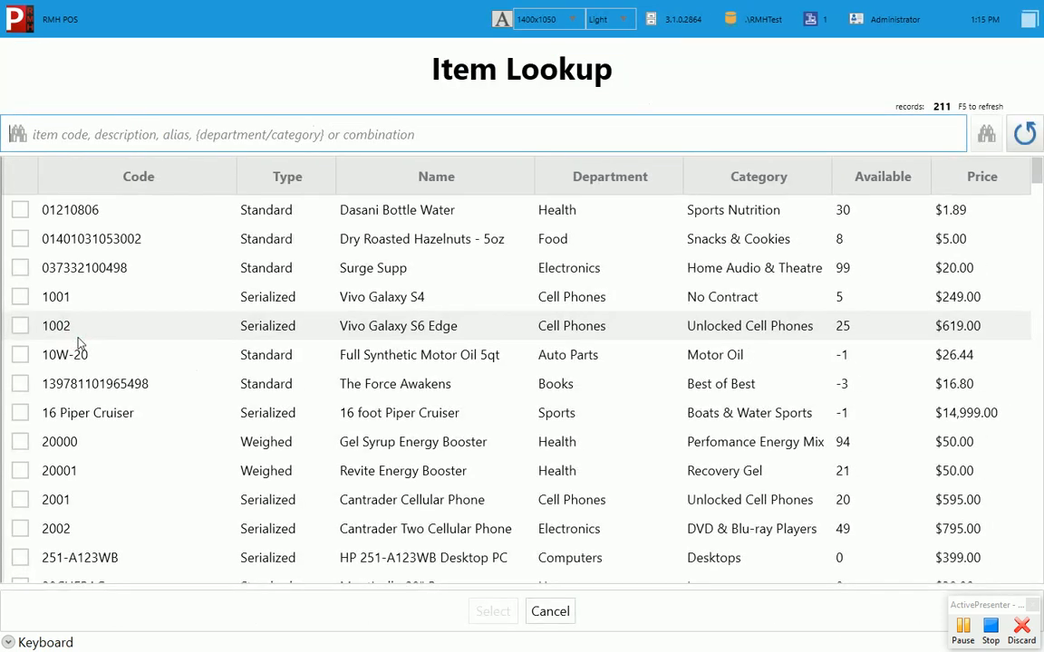
pyautogui.click(19, 238)
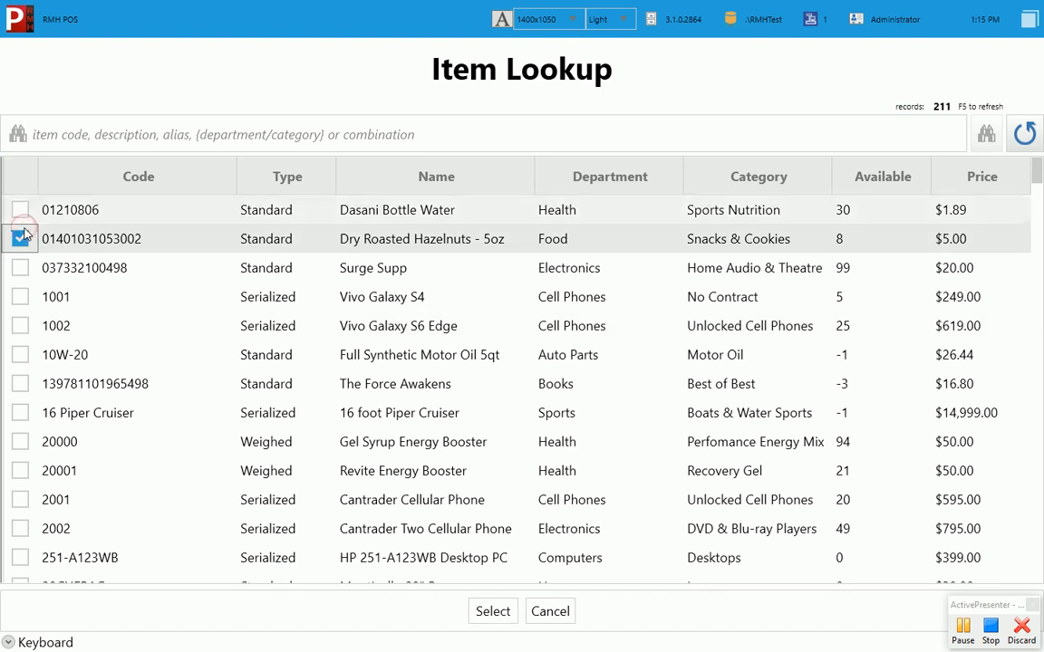
pyautogui.click(20, 209)
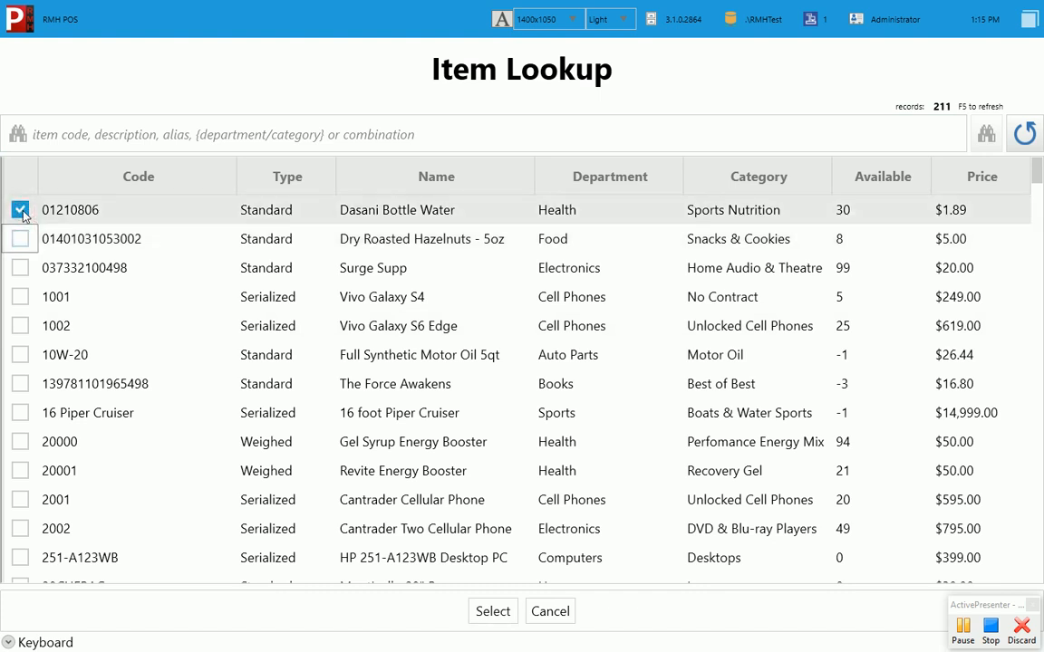
pyautogui.click(495, 613)
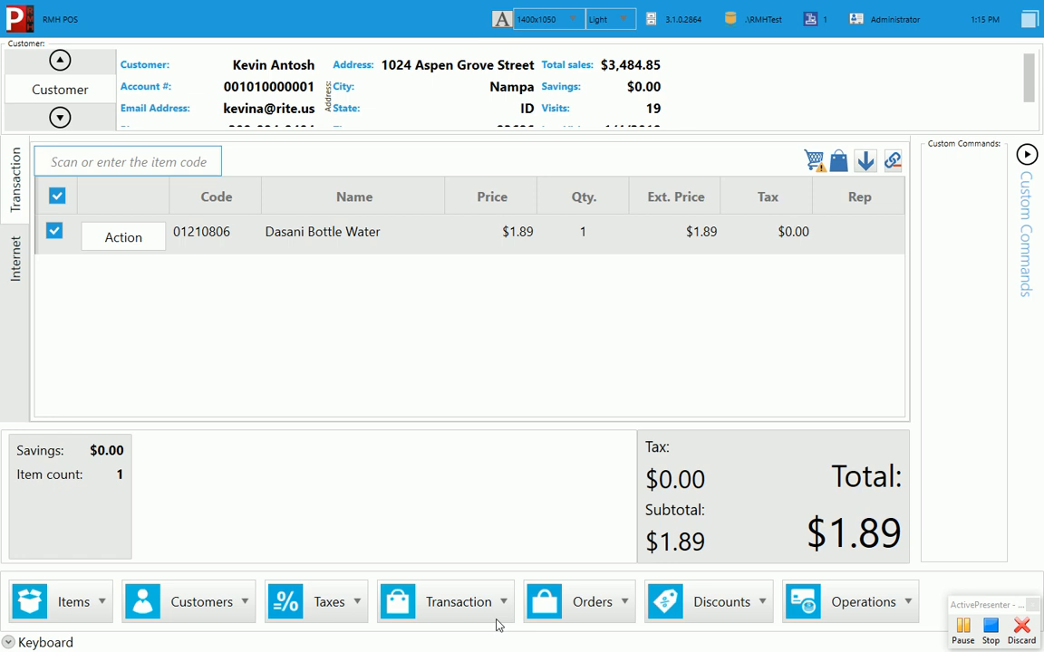
pyautogui.click(466, 612)
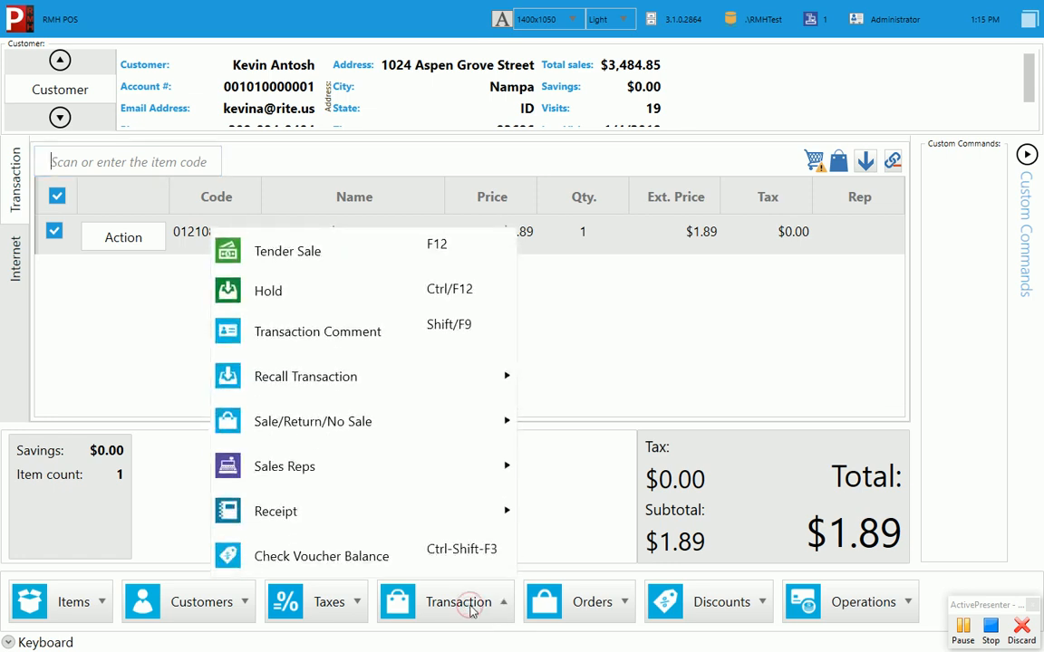
pyautogui.click(449, 259)
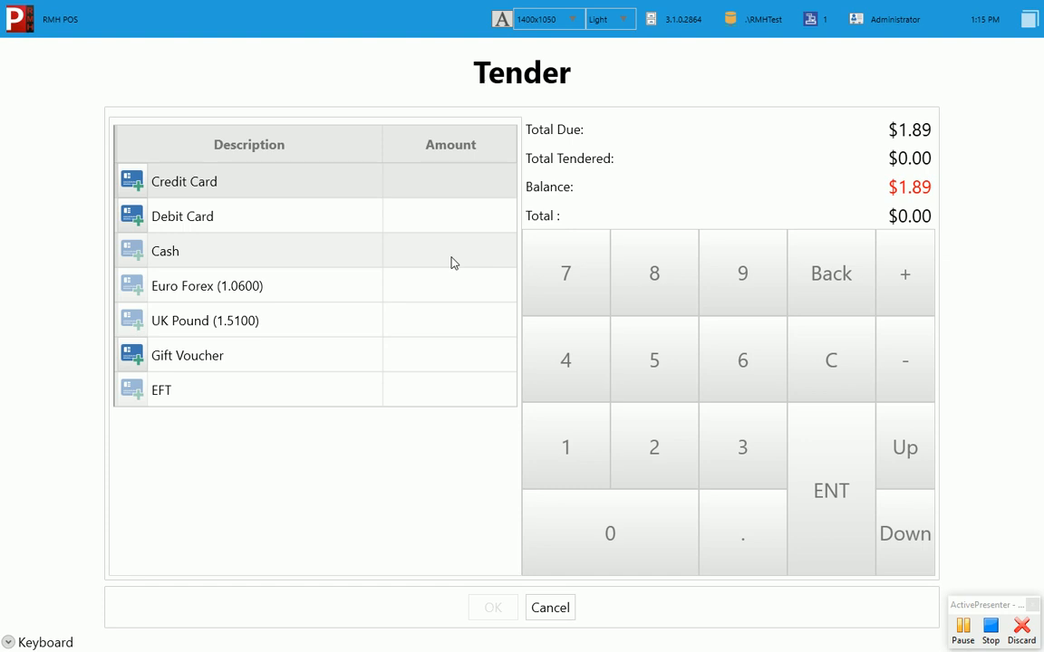
# Switch to the Cloud Retailer POS window.
pyautogui.hotkey('alt', 'Tab')
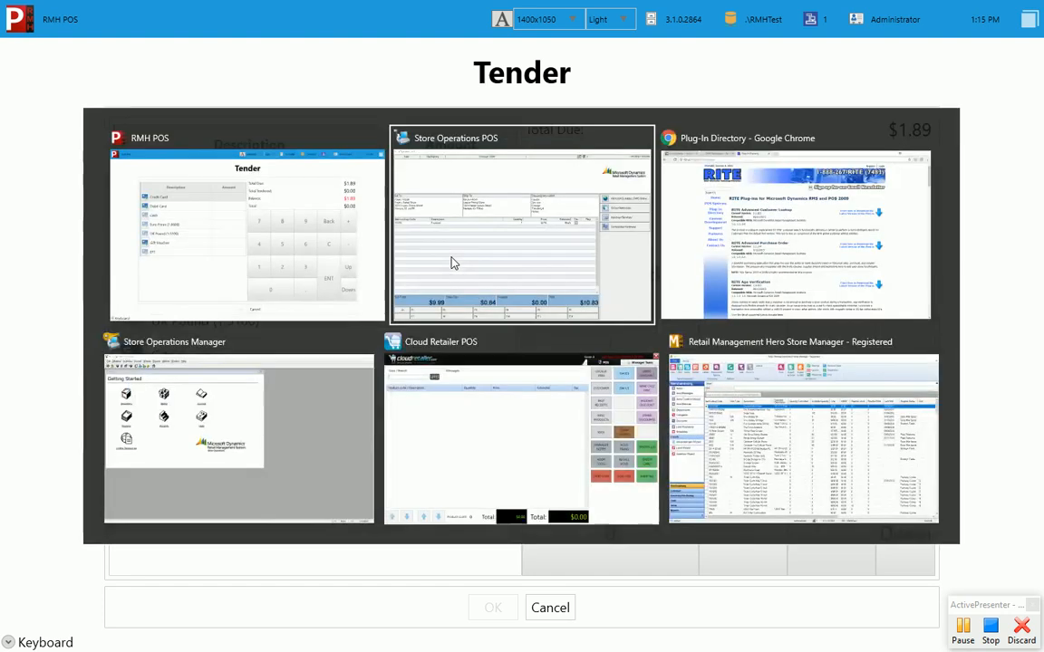
pyautogui.hotkey('alt', 'Tab')
pyautogui.hotkey('alt', 'Tab')
pyautogui.hotkey('alt', 'Tab')
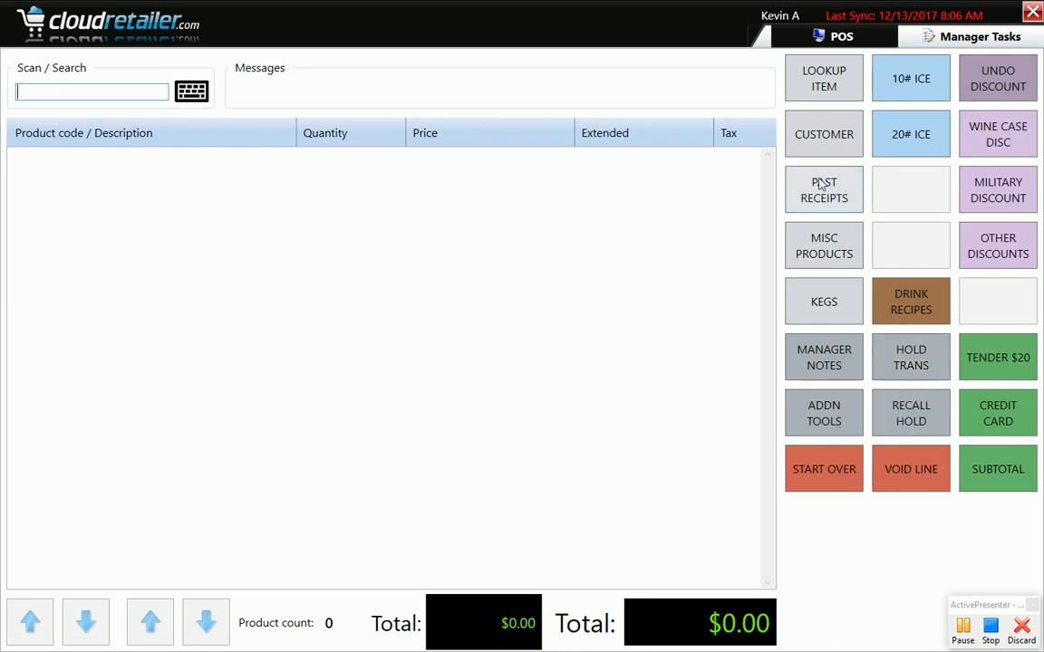
# Look up the customer by first name and assign the matching Nampa customer to the sale.
pyautogui.click(826, 135)
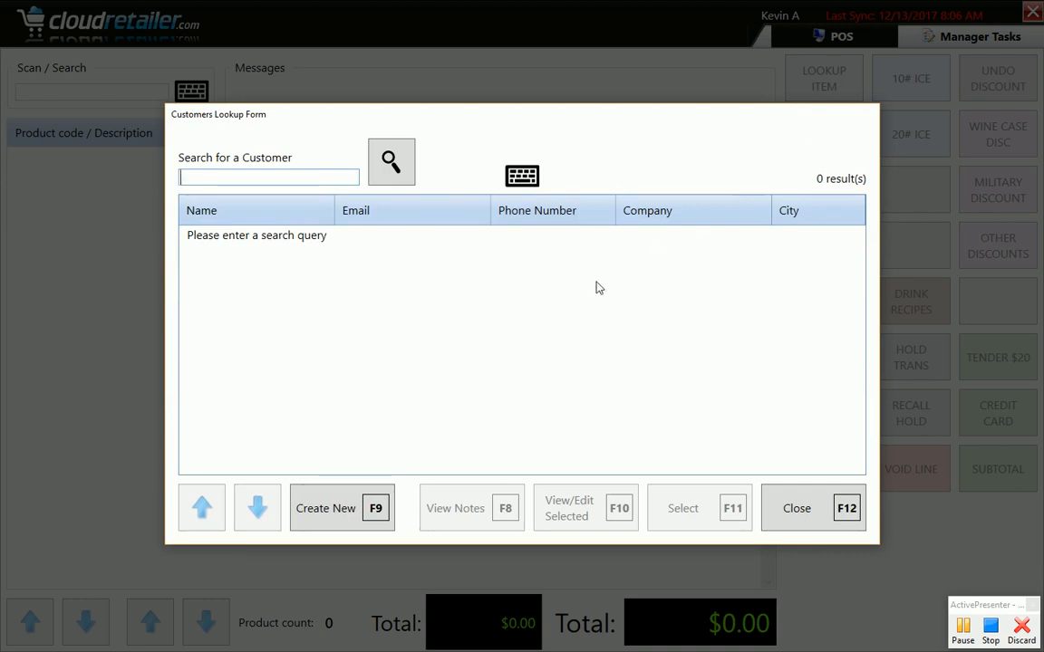
pyautogui.write('Kevin')
pyautogui.press('Return')
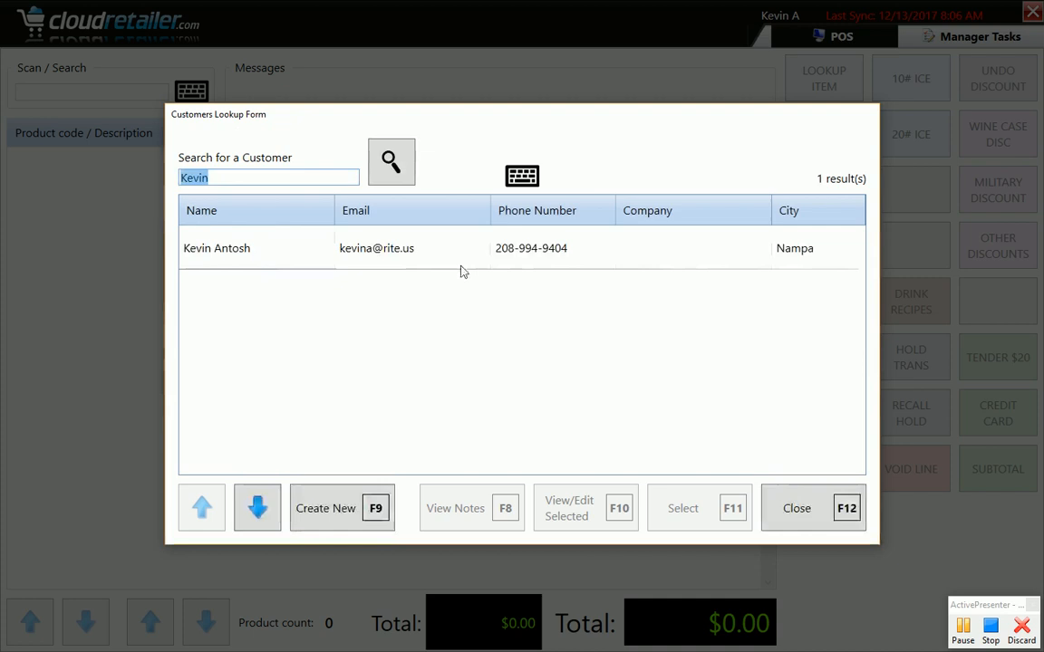
pyautogui.click(187, 241)
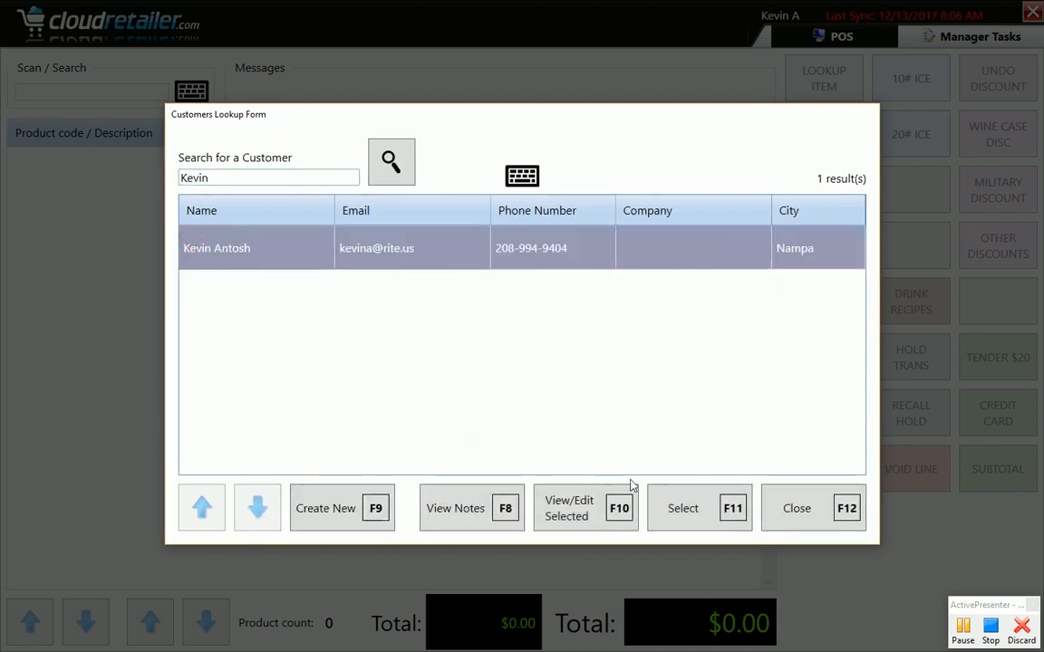
pyautogui.click(709, 511)
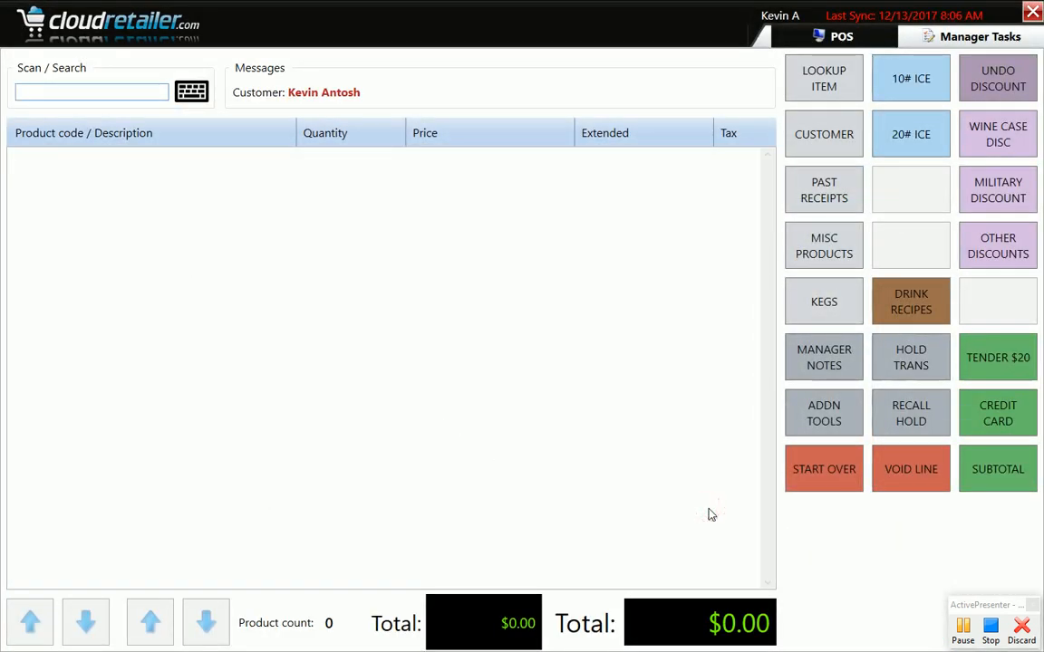
# Add Bud Light 24 Pack Can to the sale by searching for "beer", view its payment screen and return to the sale.
pyautogui.write('beer')
pyautogui.press('Return')
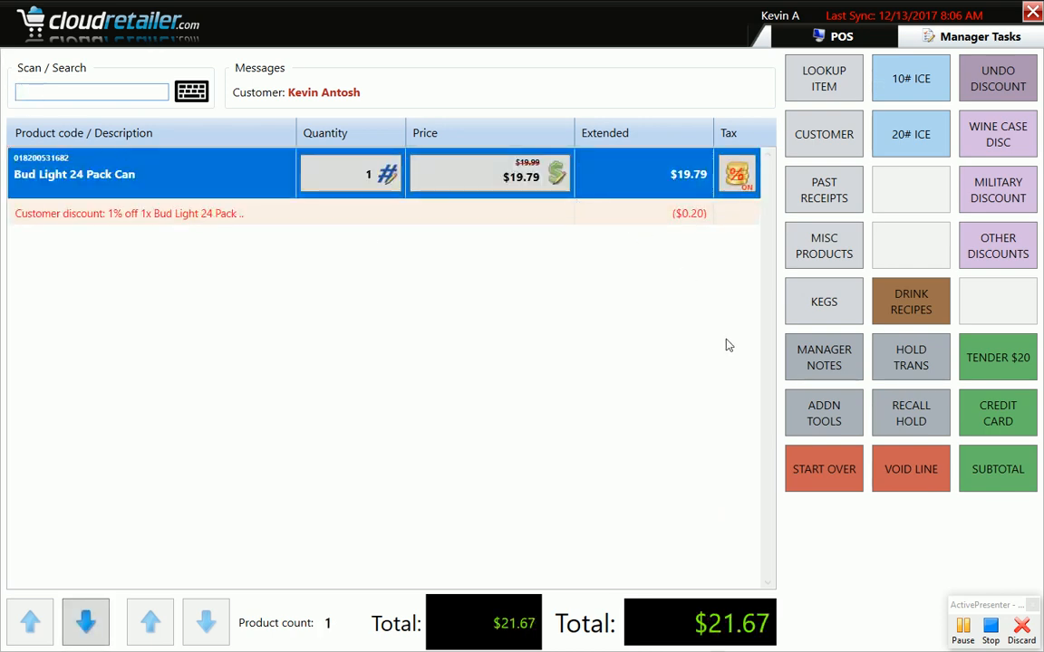
pyautogui.click(1005, 469)
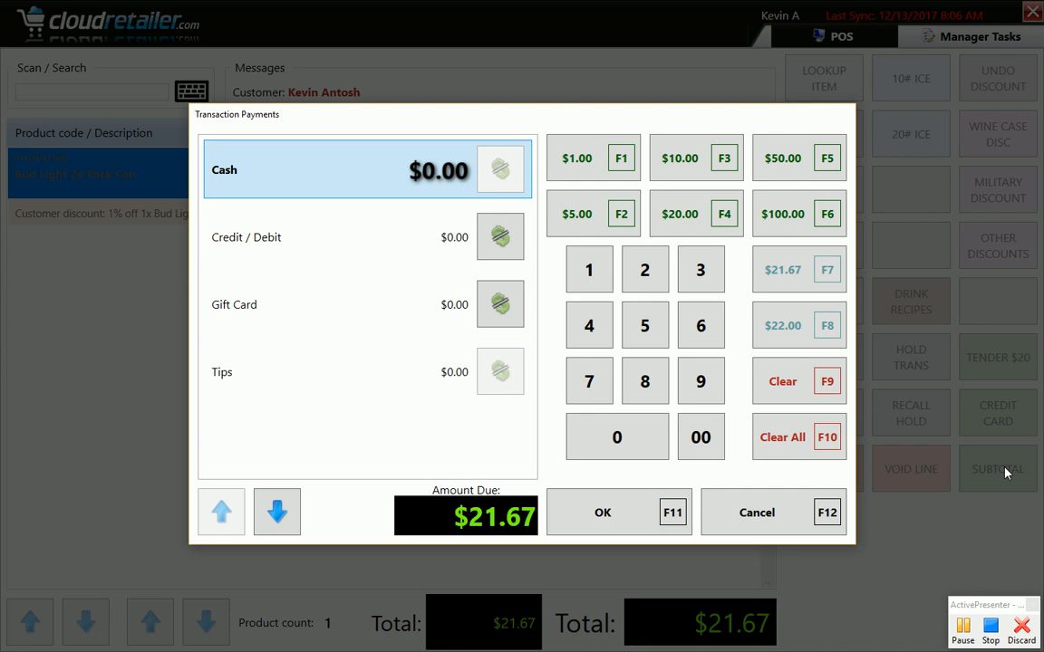
pyautogui.click(761, 515)
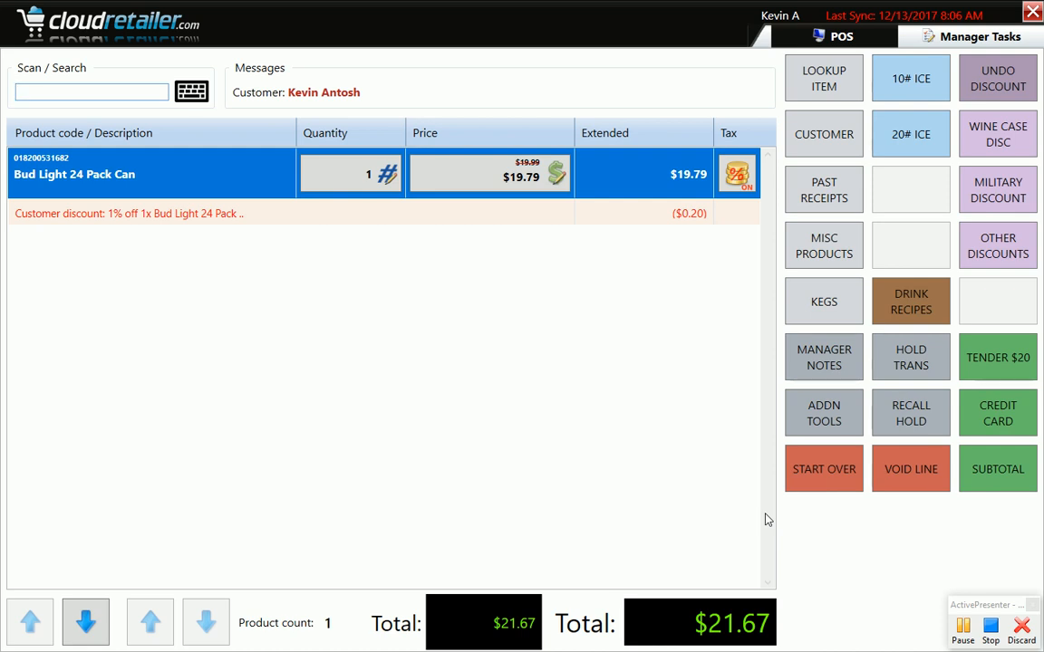
# Switch to the Store Operations Manager window and open its item list.
pyautogui.hotkey('alt', 'Tab')
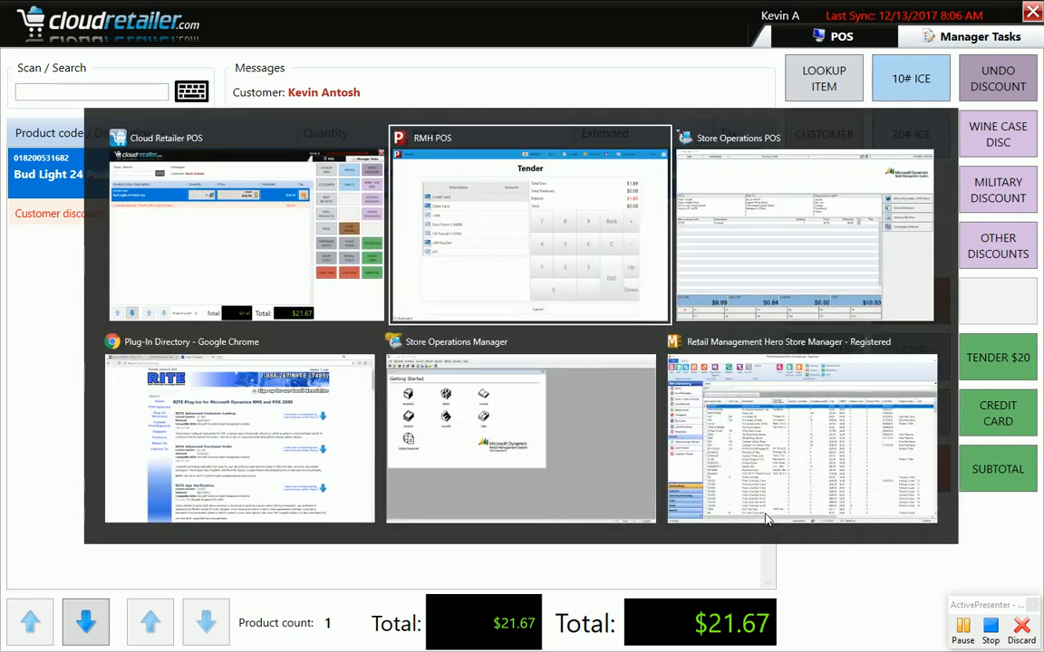
pyautogui.press('Tab')
pyautogui.press('Tab')
pyautogui.press('Tab')
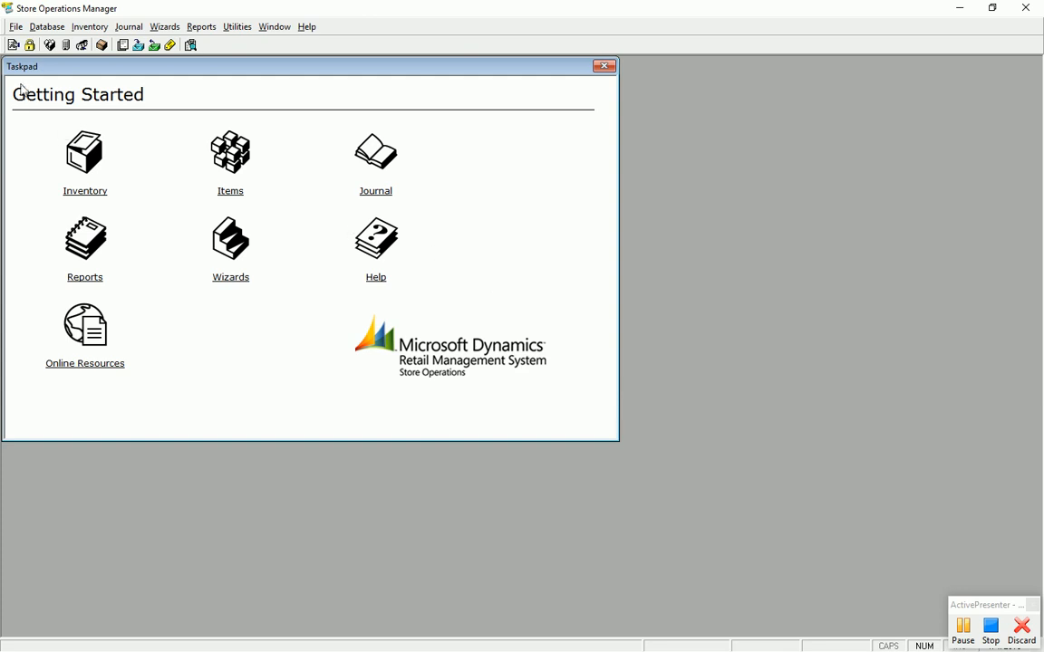
pyautogui.click(17, 27)
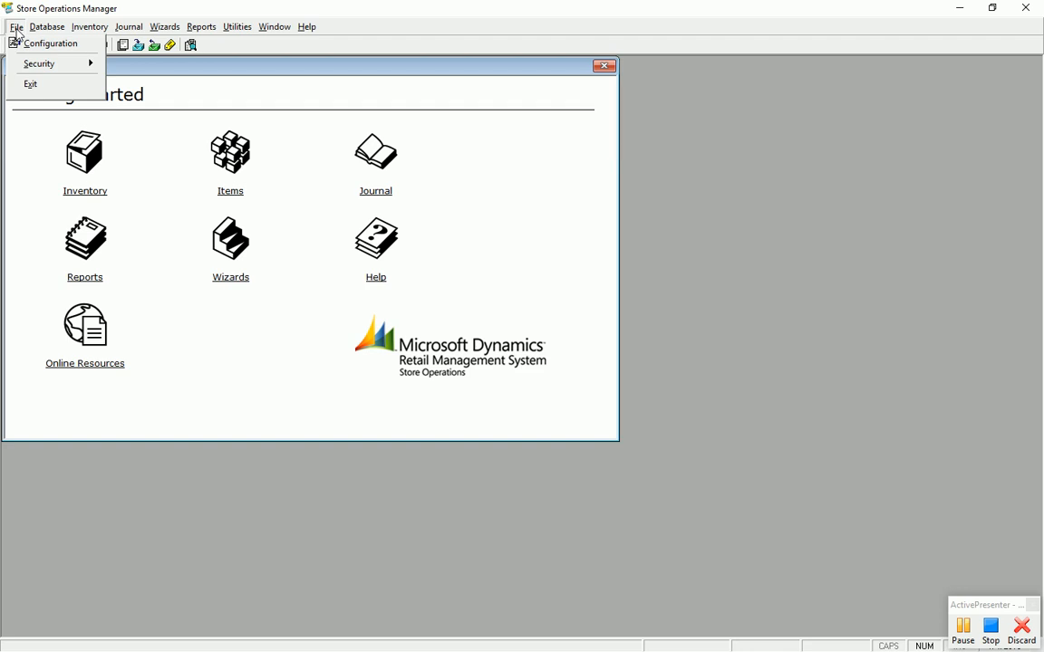
pyautogui.moveTo(47, 32)
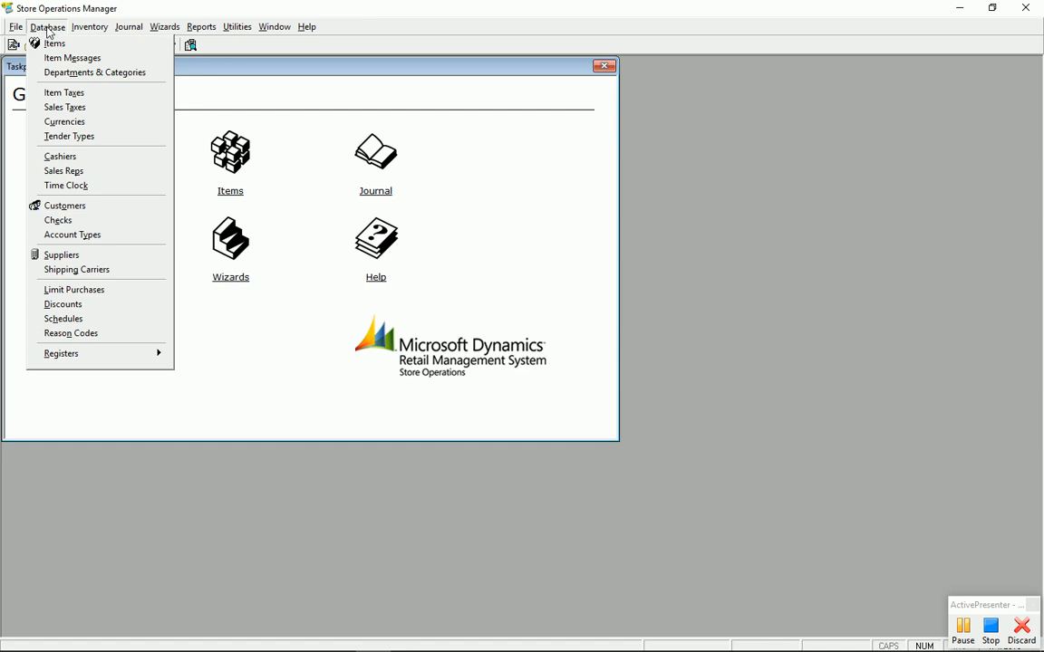
pyautogui.click(50, 44)
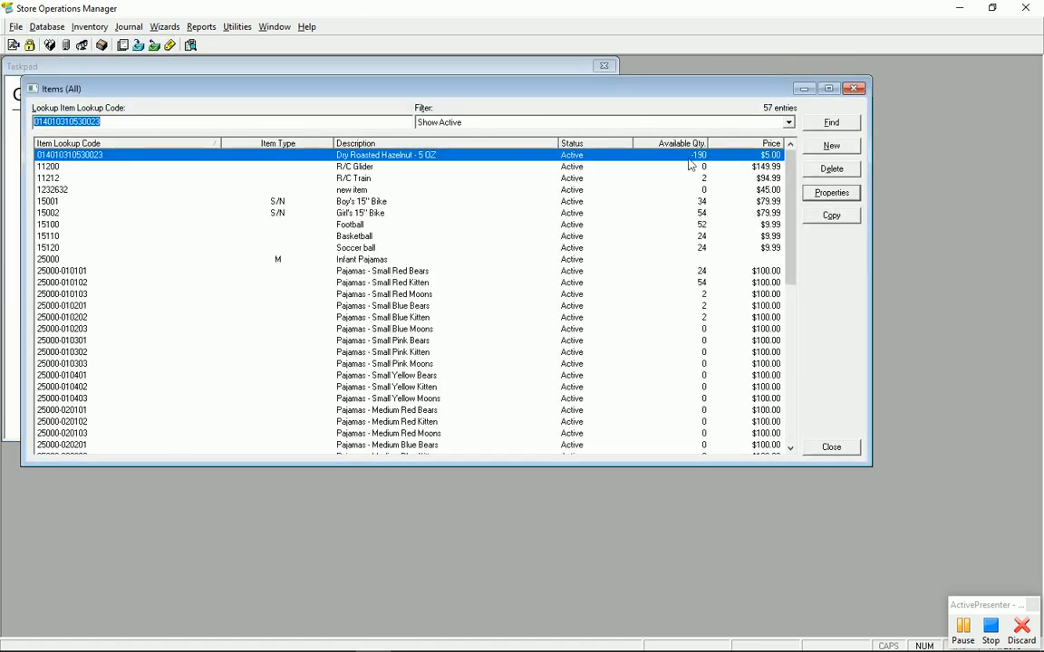
# Review the inventory, supplier, pricing, discount and option settings of Dry Roasted Hazelnut - 5 OZ, and close its properties without saving.
pyautogui.click(843, 195)
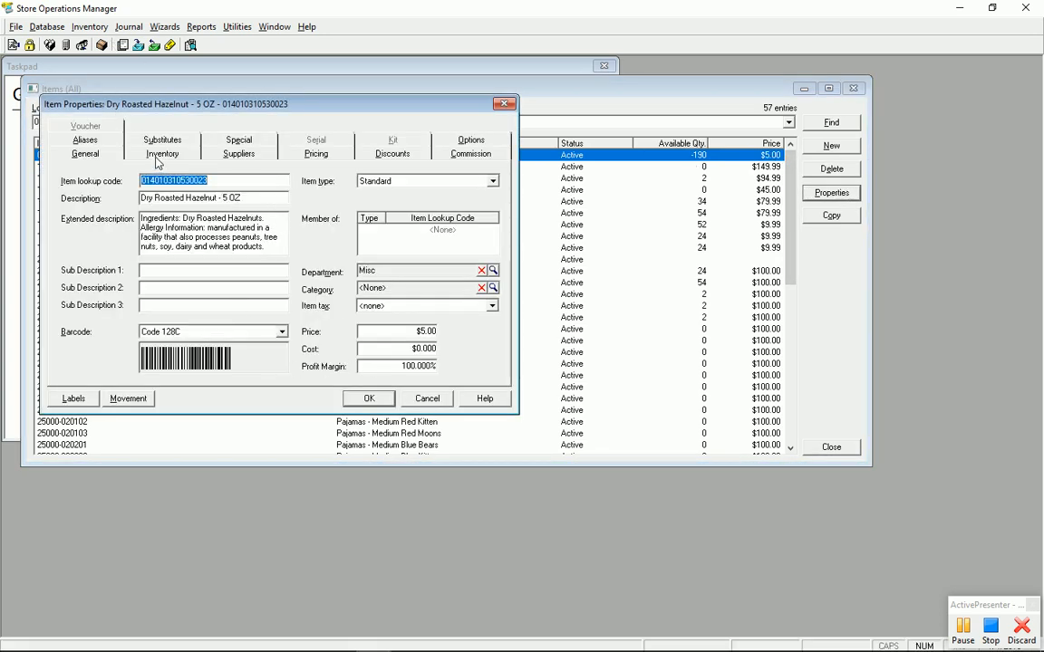
pyautogui.click(161, 156)
pyautogui.click(240, 156)
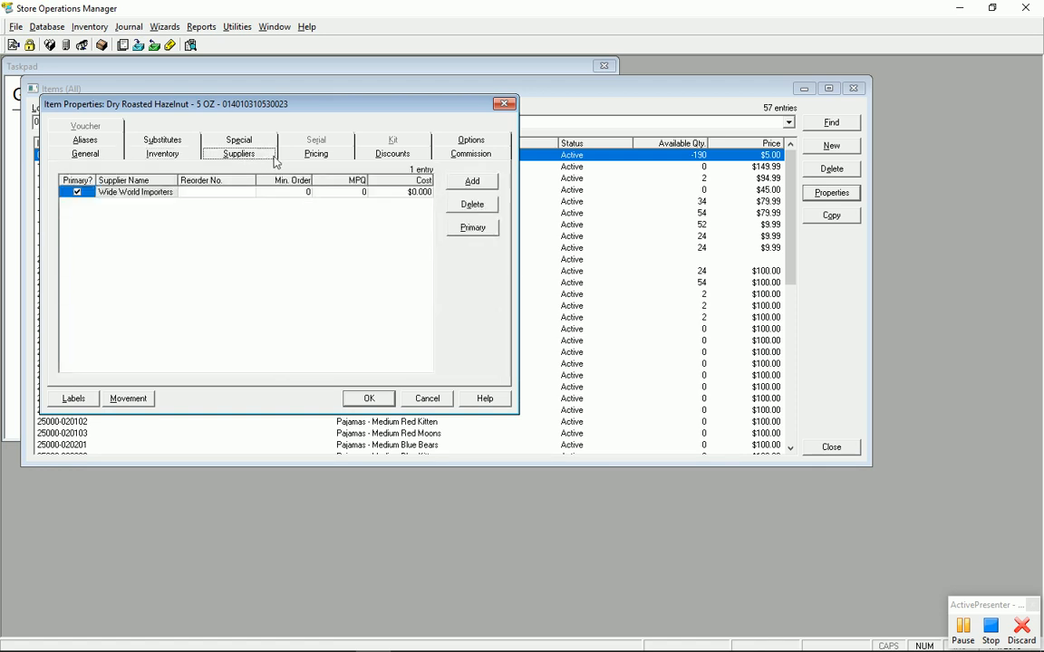
pyautogui.click(316, 155)
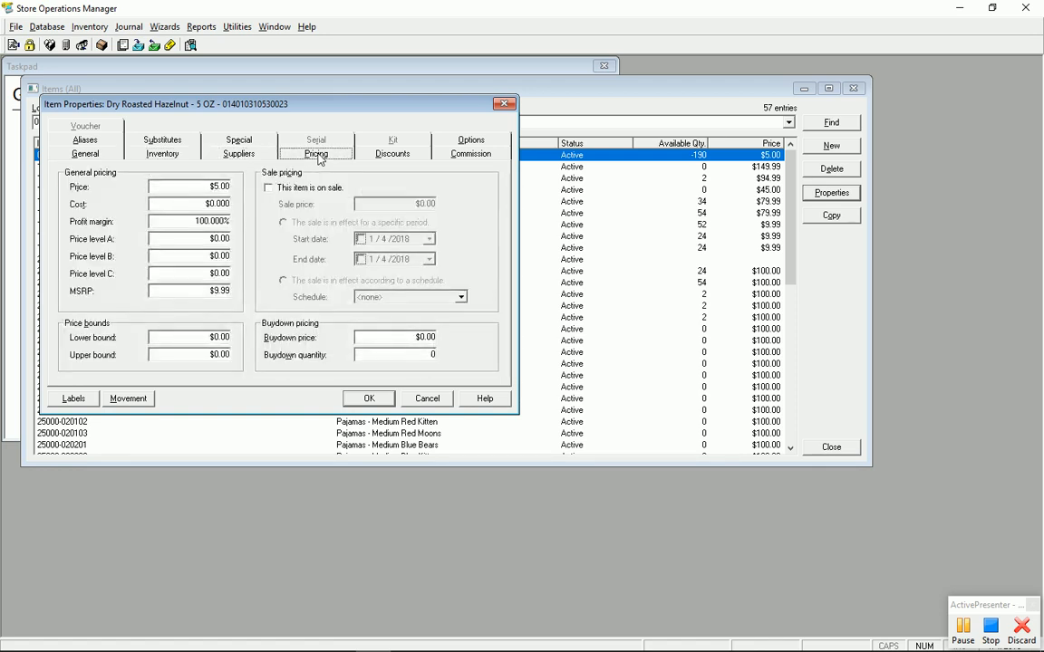
pyautogui.click(392, 155)
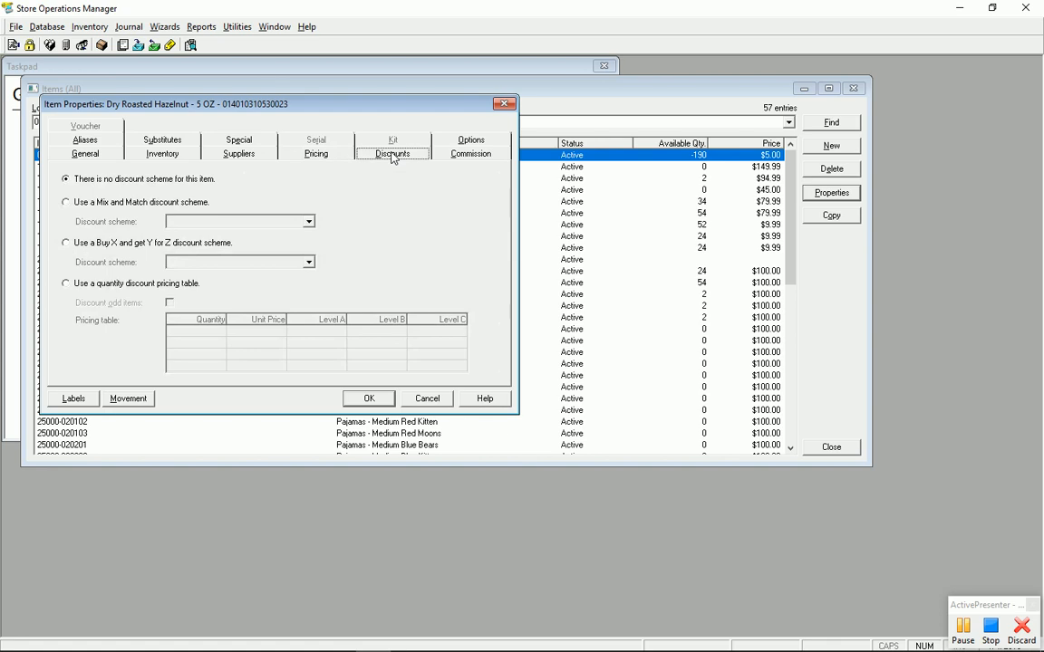
pyautogui.click(473, 142)
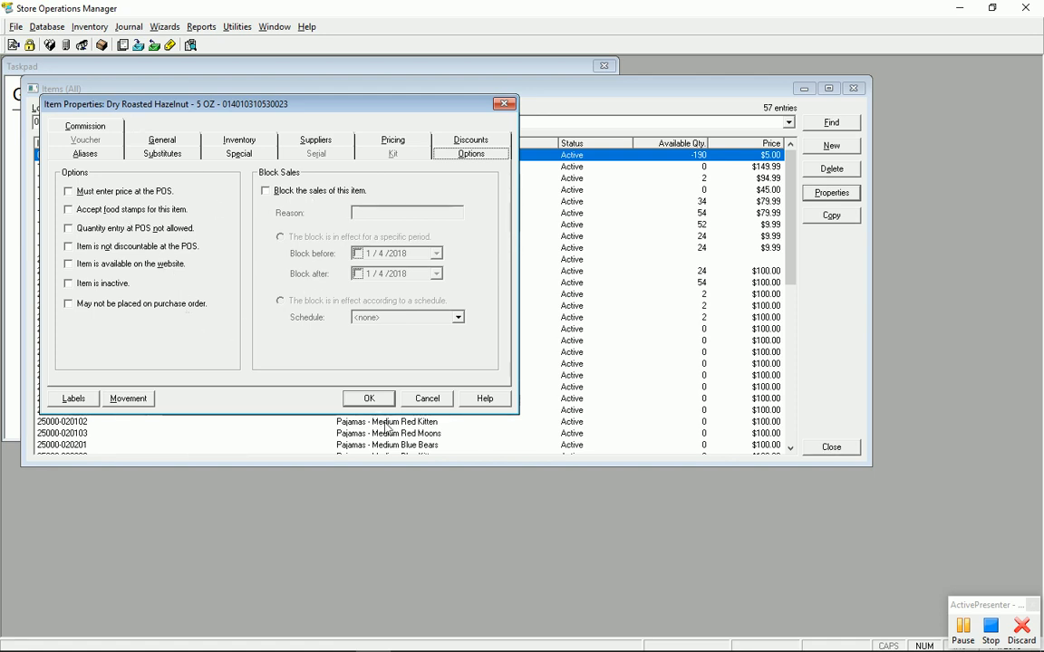
pyautogui.click(431, 399)
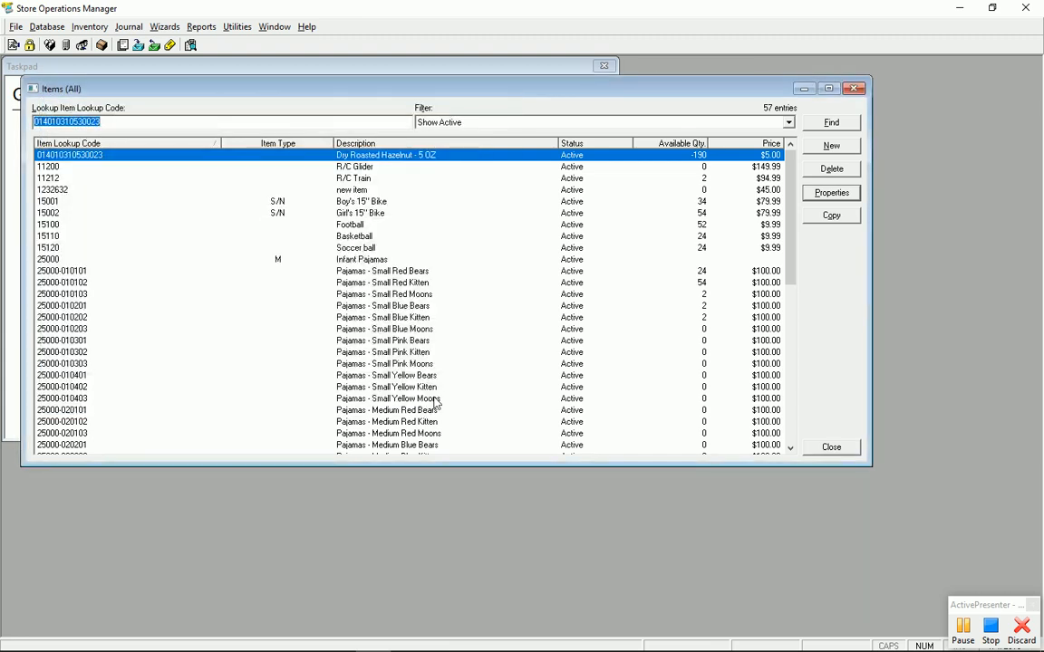
# Switch to the Retail Management Hero Store Manager window.
pyautogui.hotkey('alt', 'Tab')
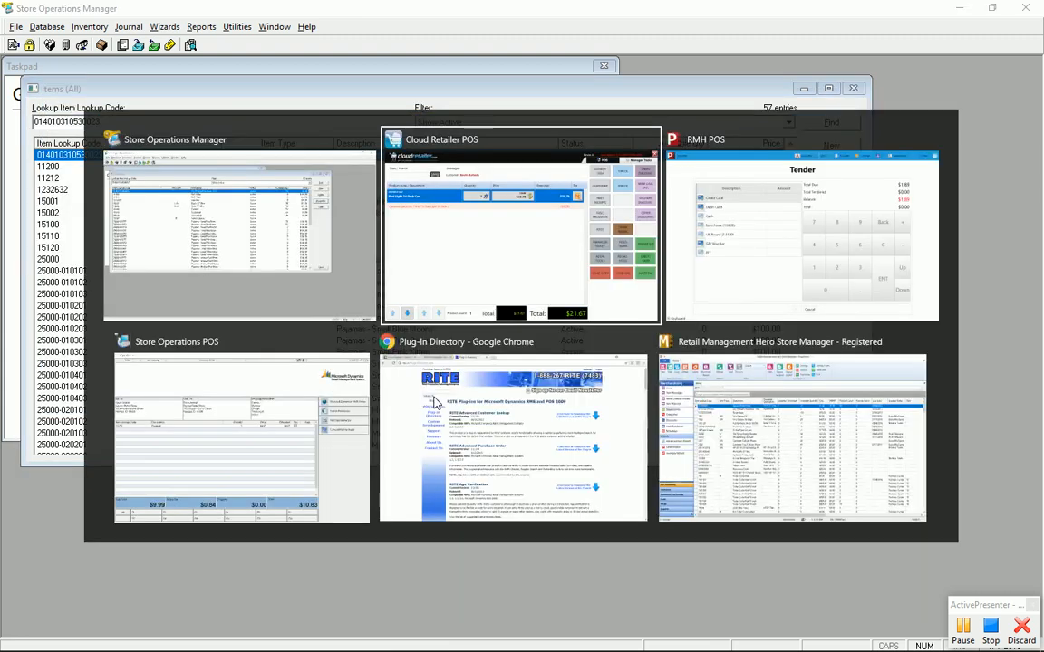
pyautogui.hotkey('alt', 'Tab')
pyautogui.hotkey('alt', 'Tab')
pyautogui.hotkey('alt', 'Tab')
pyautogui.hotkey('alt', 'Tab')
pyautogui.hotkey('alt', 'Tab')
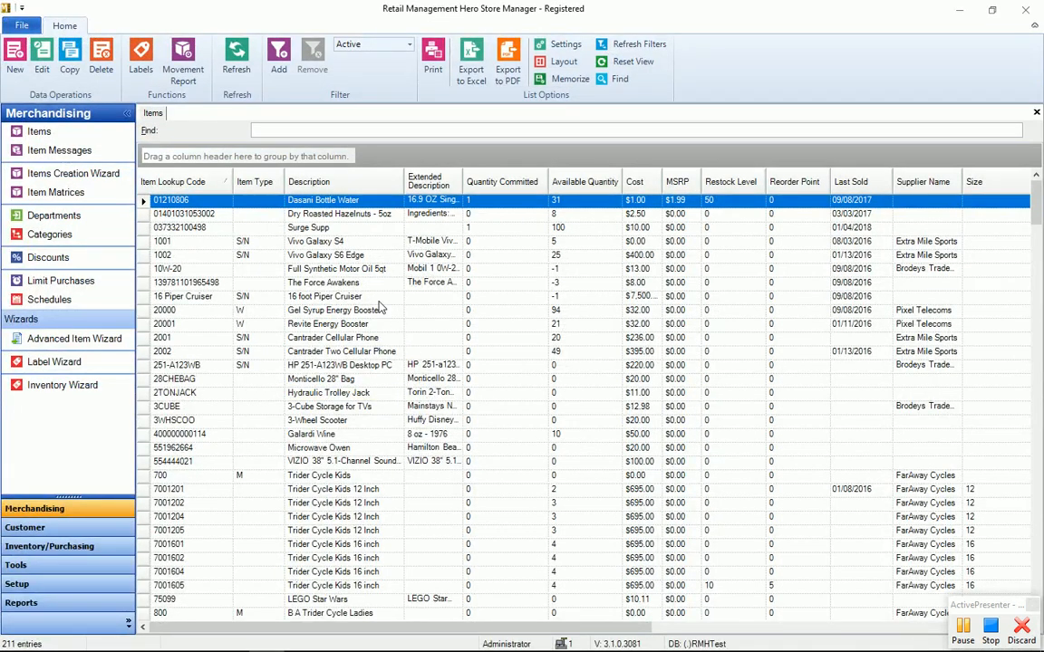
# Open the Dry Roasted Hazelnuts - 5oz item record and examine its inventory details, order history and sale history.
pyautogui.click(166, 214)
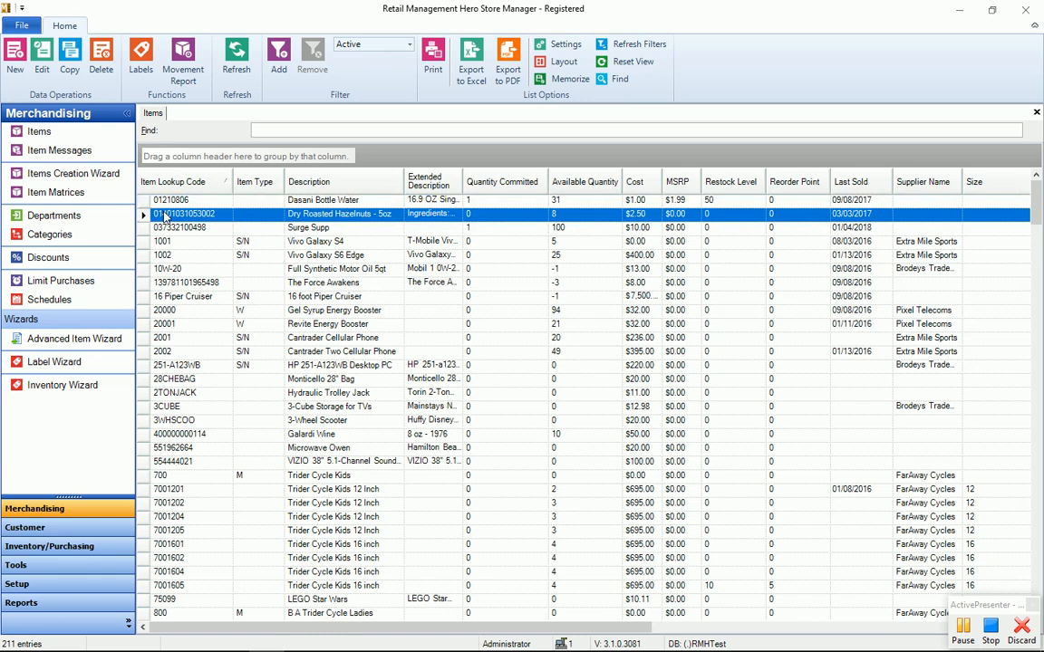
pyautogui.click(42, 56)
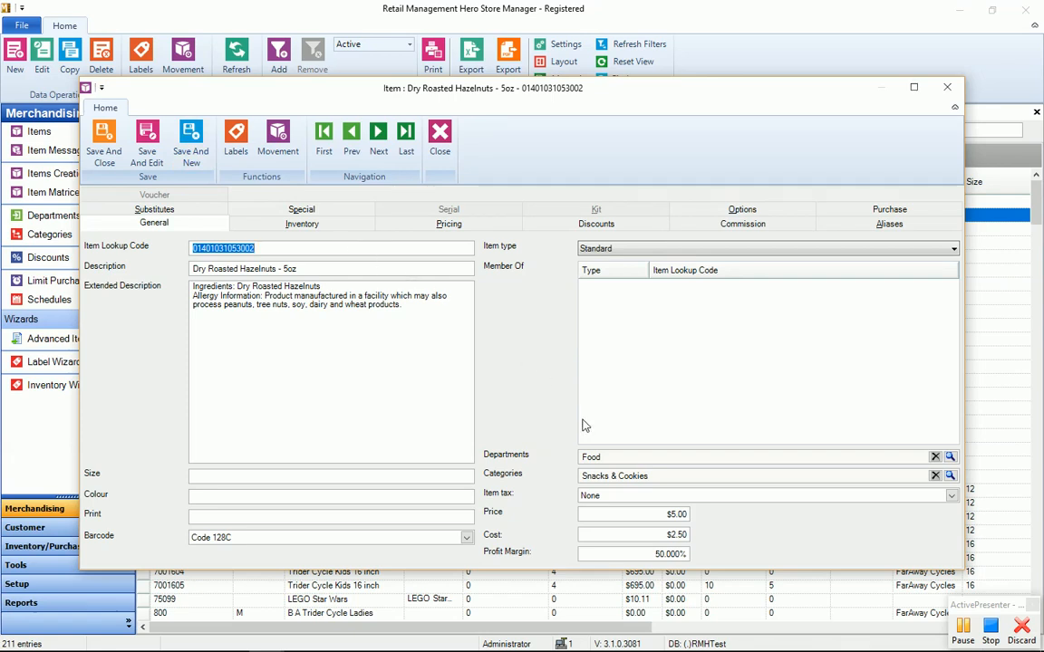
pyautogui.click(303, 224)
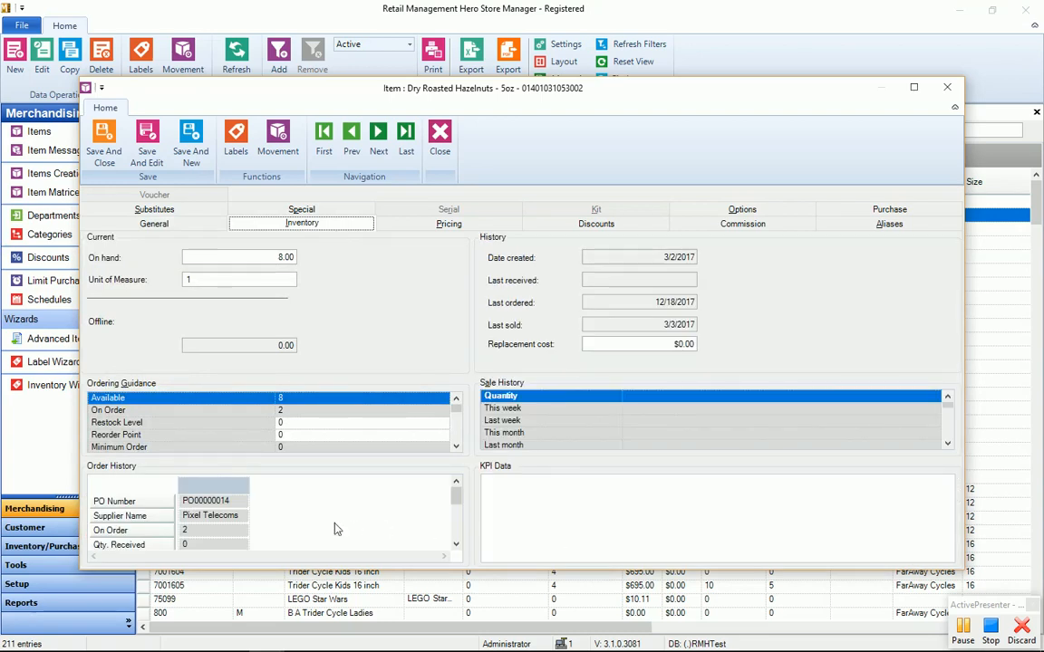
pyautogui.moveTo(456, 497)
pyautogui.mouseDown()
pyautogui.moveTo(458, 529)
pyautogui.moveTo(456, 485)
pyautogui.mouseUp()
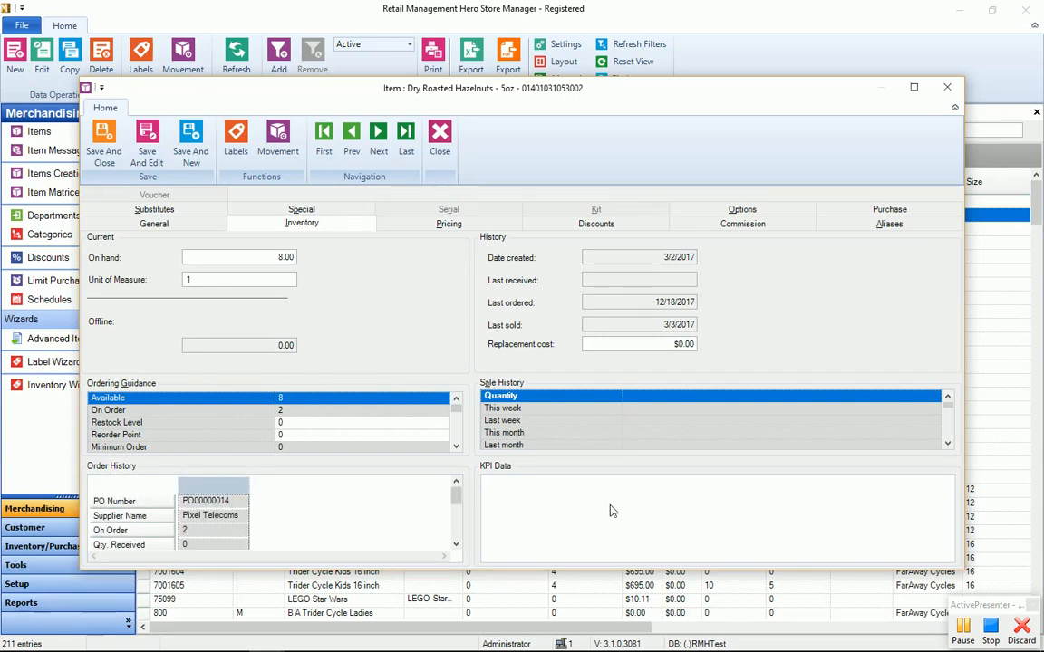
pyautogui.click(521, 433)
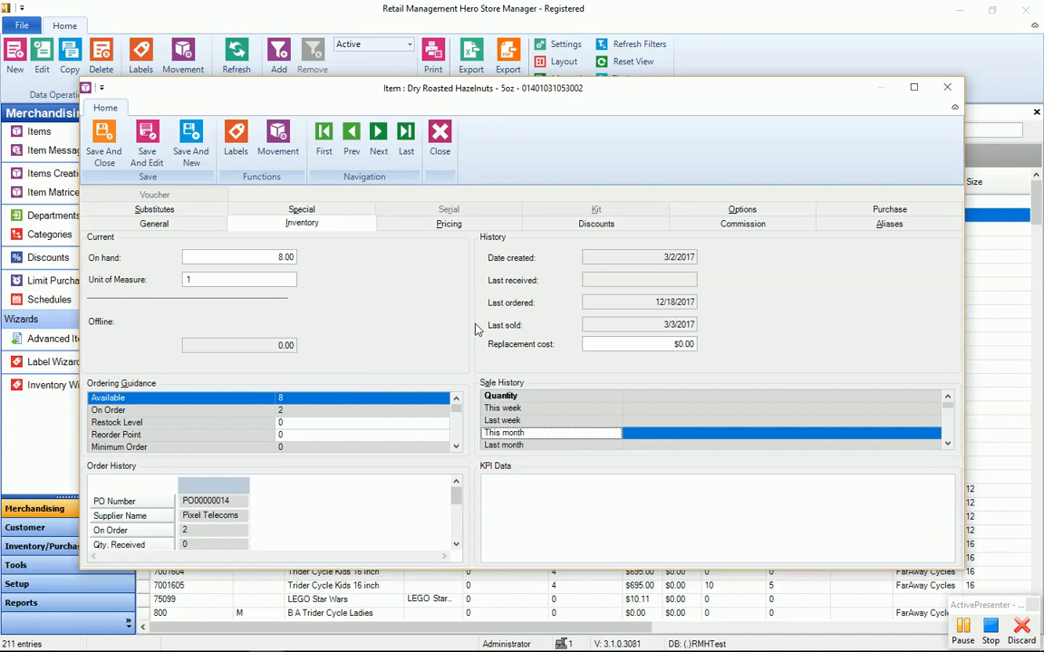
# Review the item's pricing, discount, commission and purchase settings, and close the item record.
pyautogui.click(443, 222)
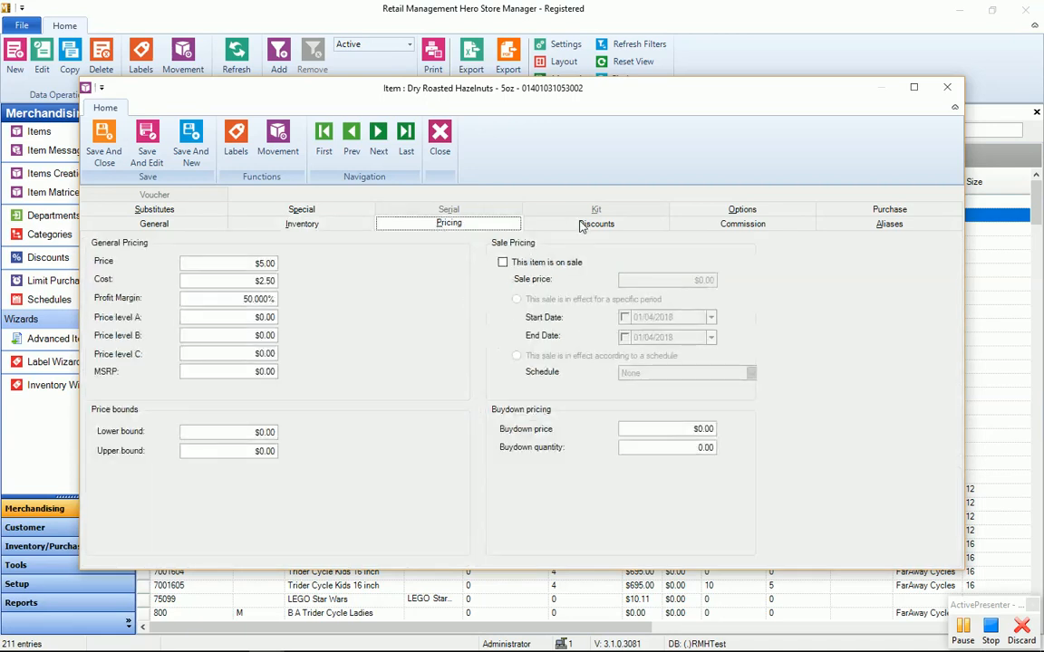
pyautogui.click(532, 221)
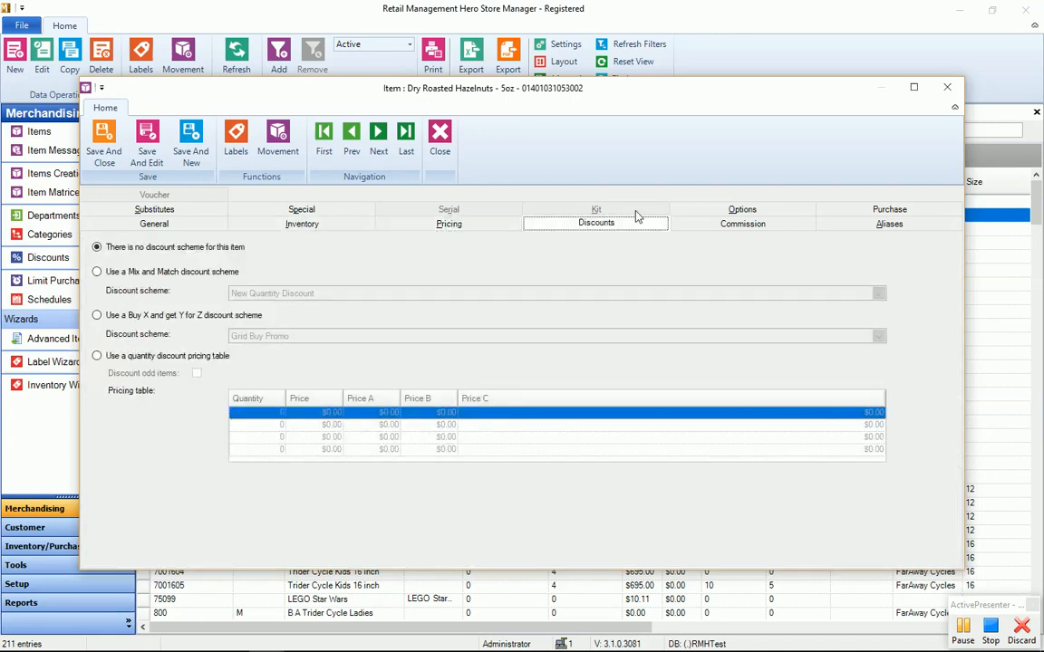
pyautogui.click(762, 225)
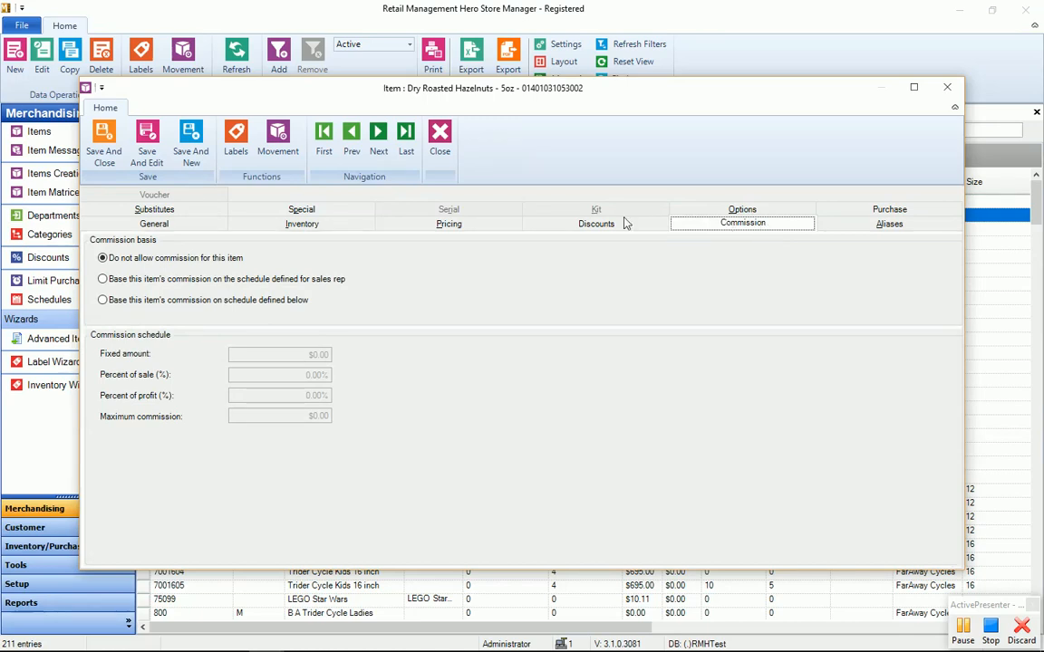
pyautogui.click(588, 224)
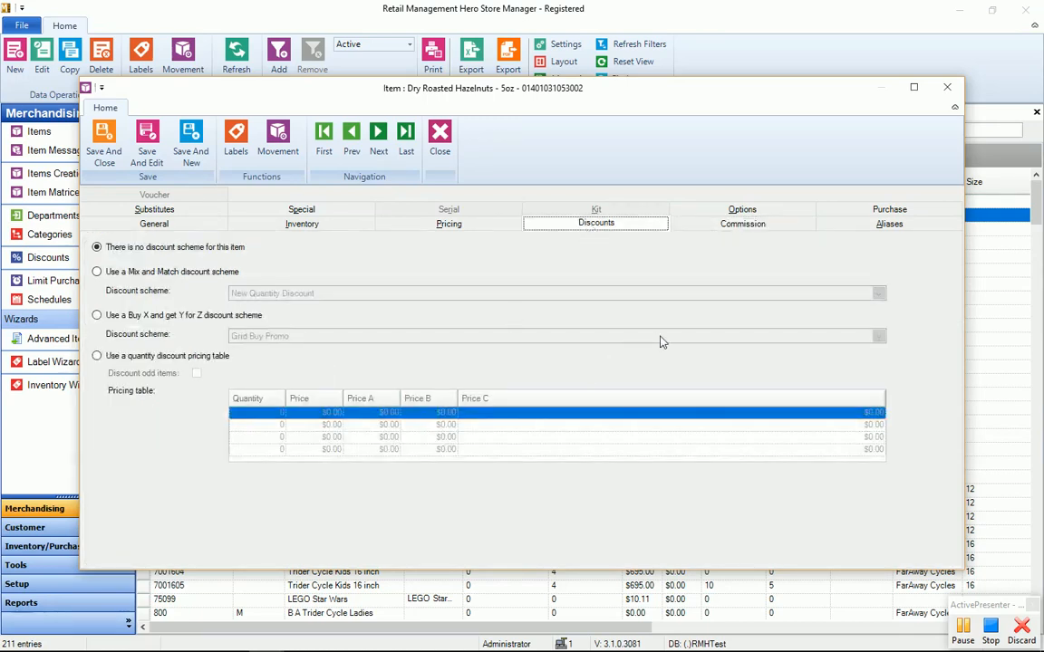
pyautogui.click(889, 210)
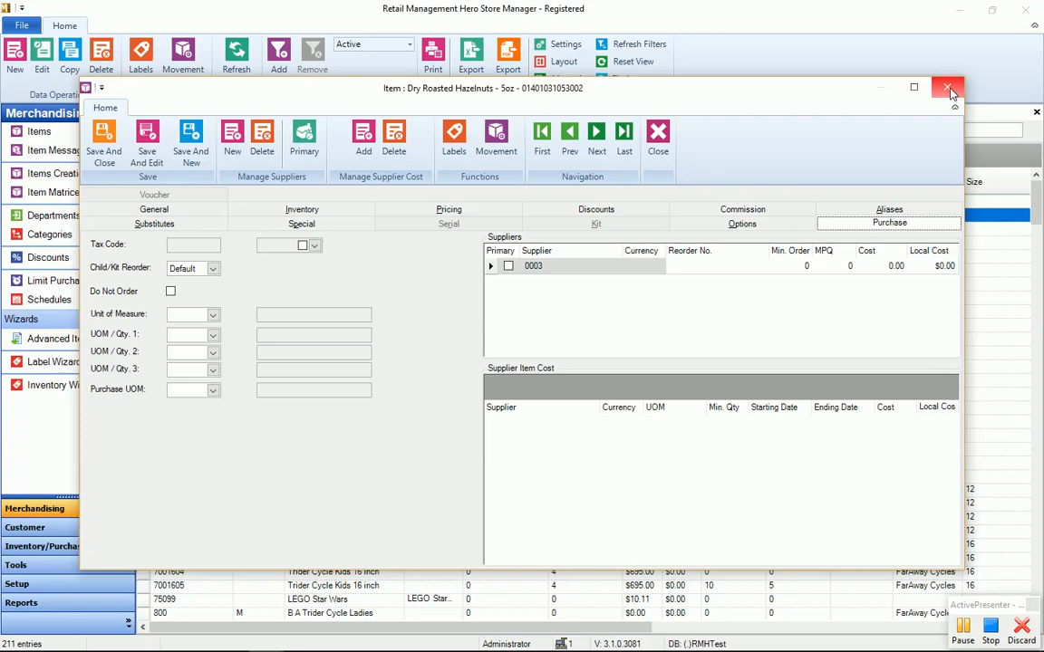
pyautogui.click(948, 90)
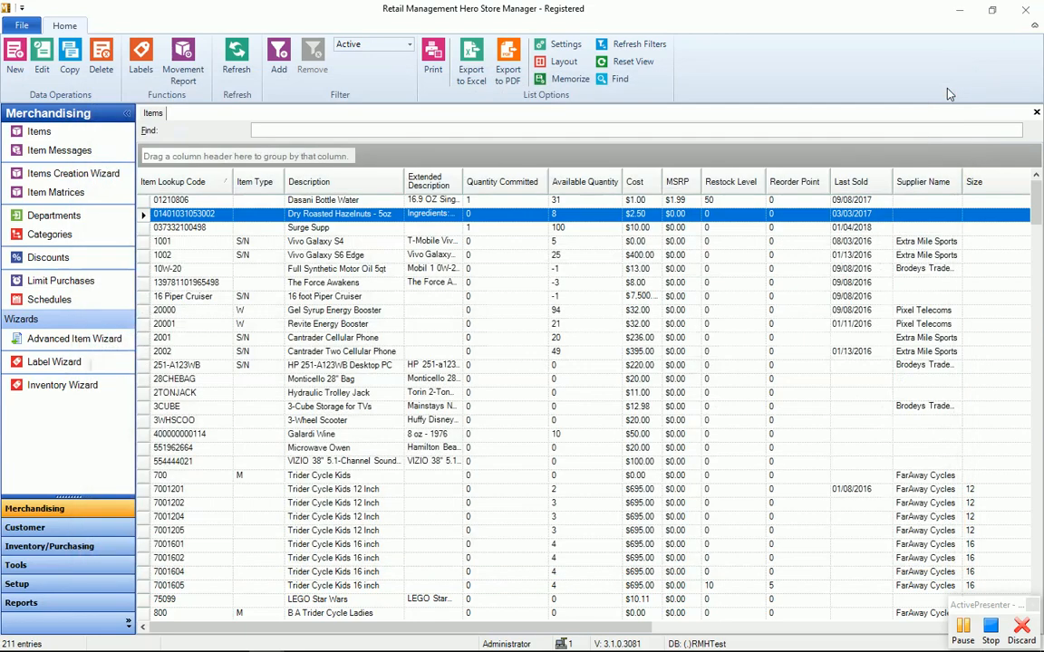
# Switch to Google Chrome and bring up the Cloud Retailer dashboard at demoliquor.cloudretailer.com.
pyautogui.hotkey('alt', 'Tab')
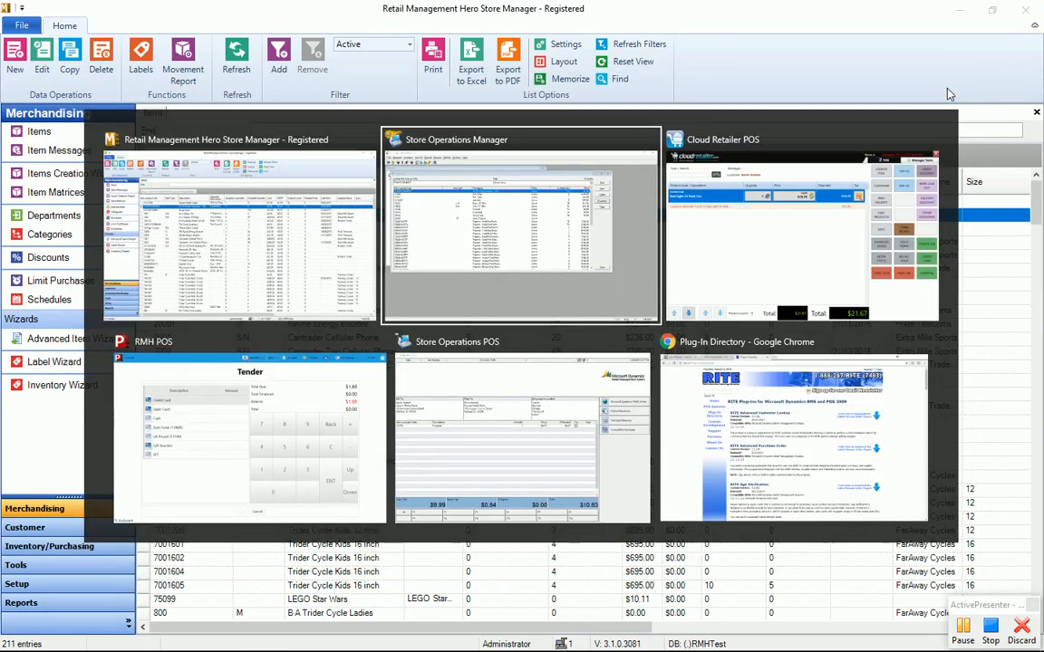
pyautogui.hotkey('alt', 'Tab')
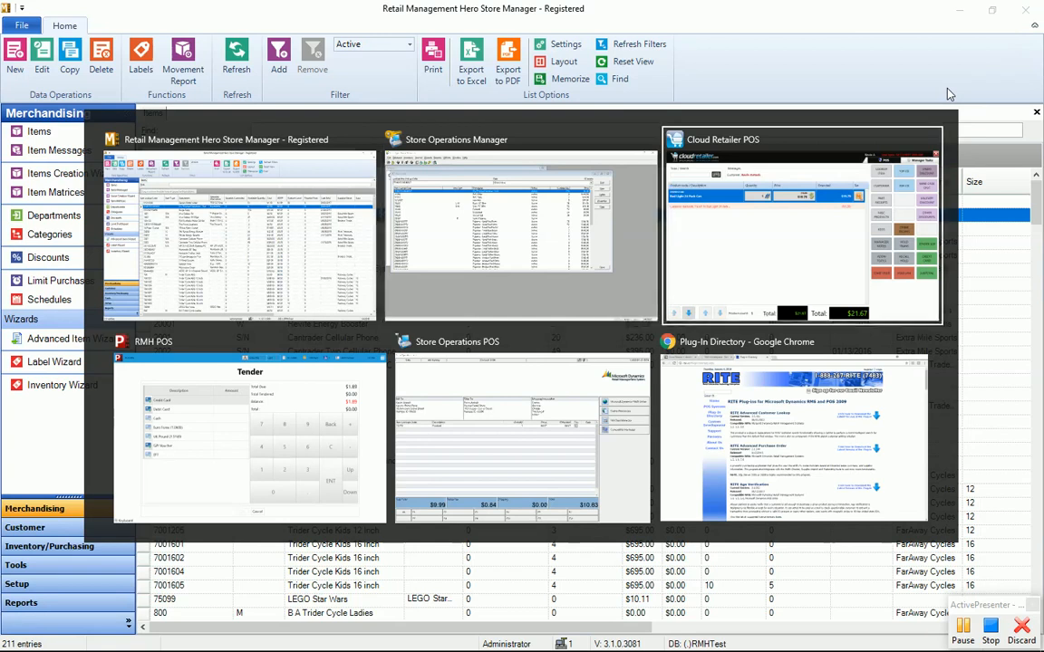
pyautogui.hotkey('alt', 'Tab')
pyautogui.hotkey('alt', 'Tab')
pyautogui.hotkey('alt', 'Tab')
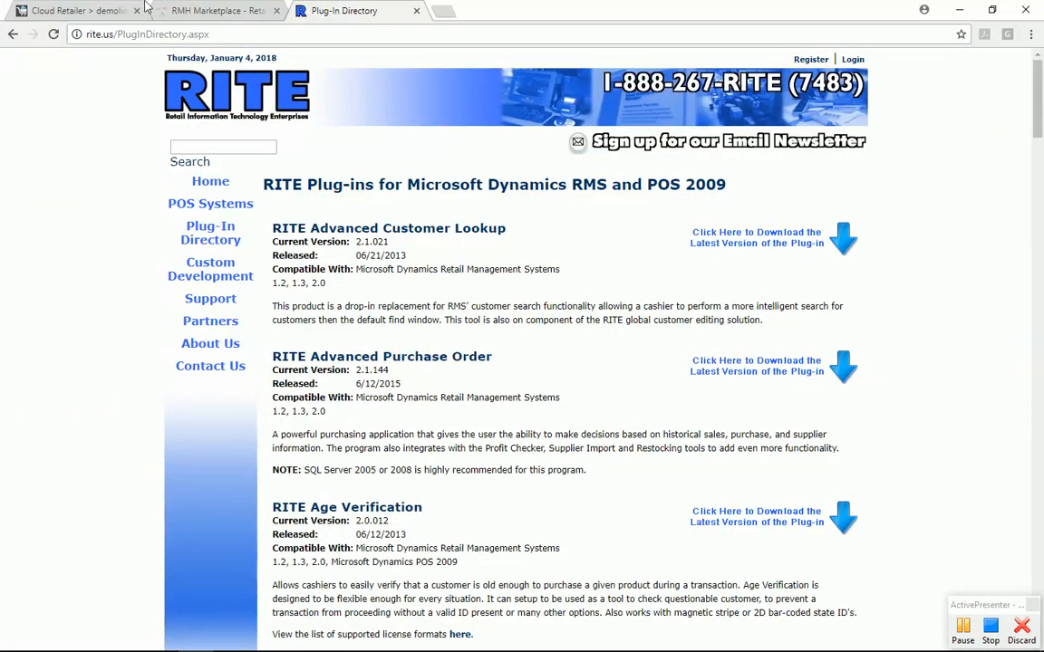
pyautogui.click(50, 9)
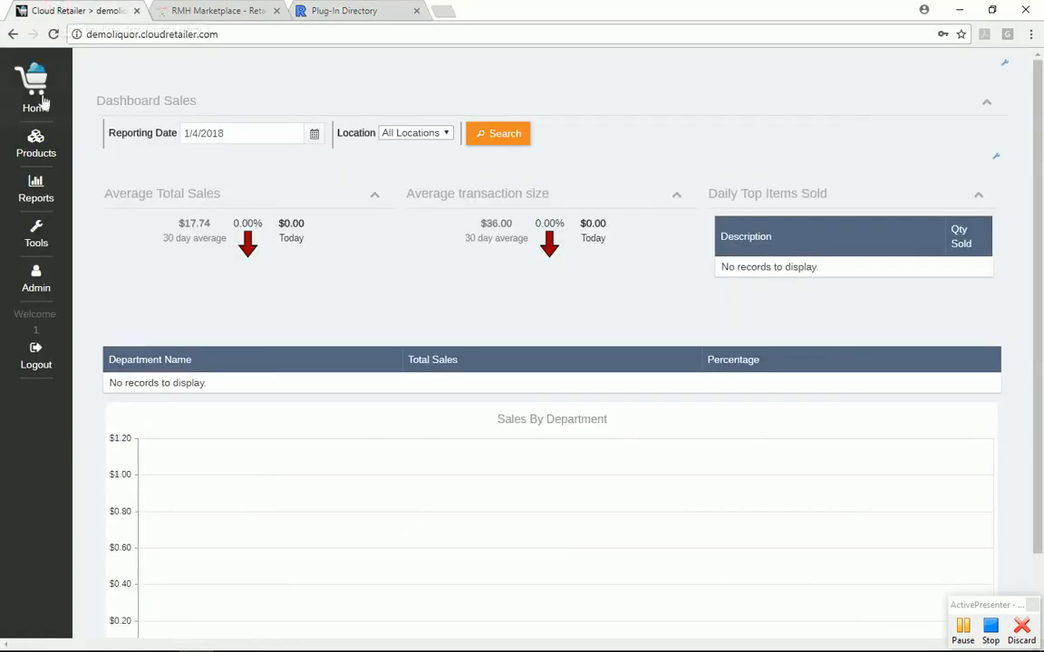
# Search the products for "beer" and open the Bud Light 24 Pack Can product for editing.
pyautogui.click(39, 128)
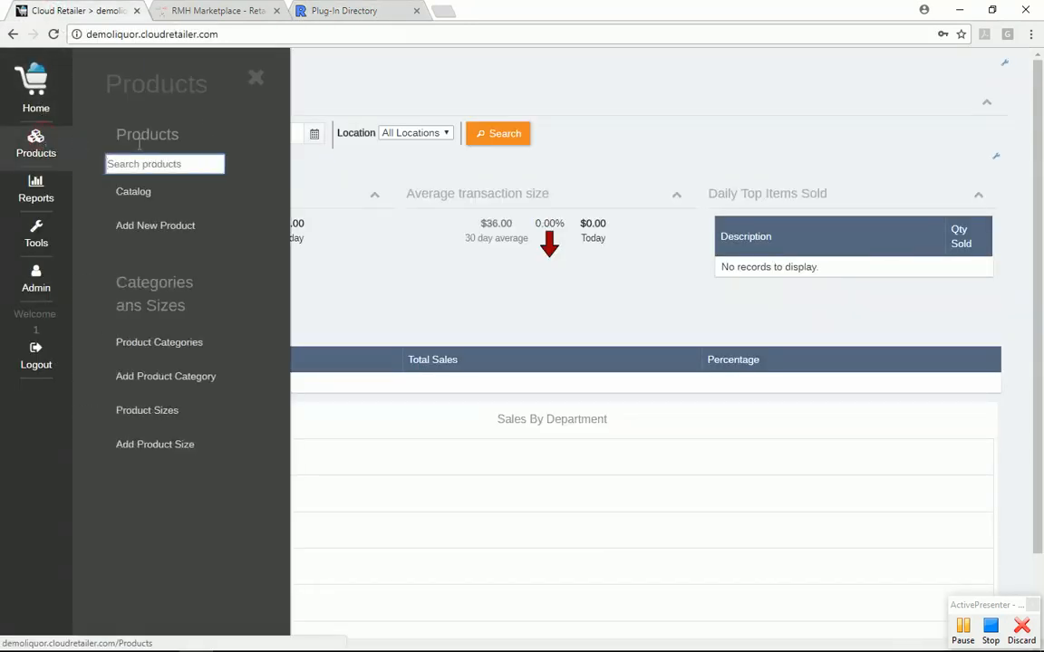
pyautogui.write('beer')
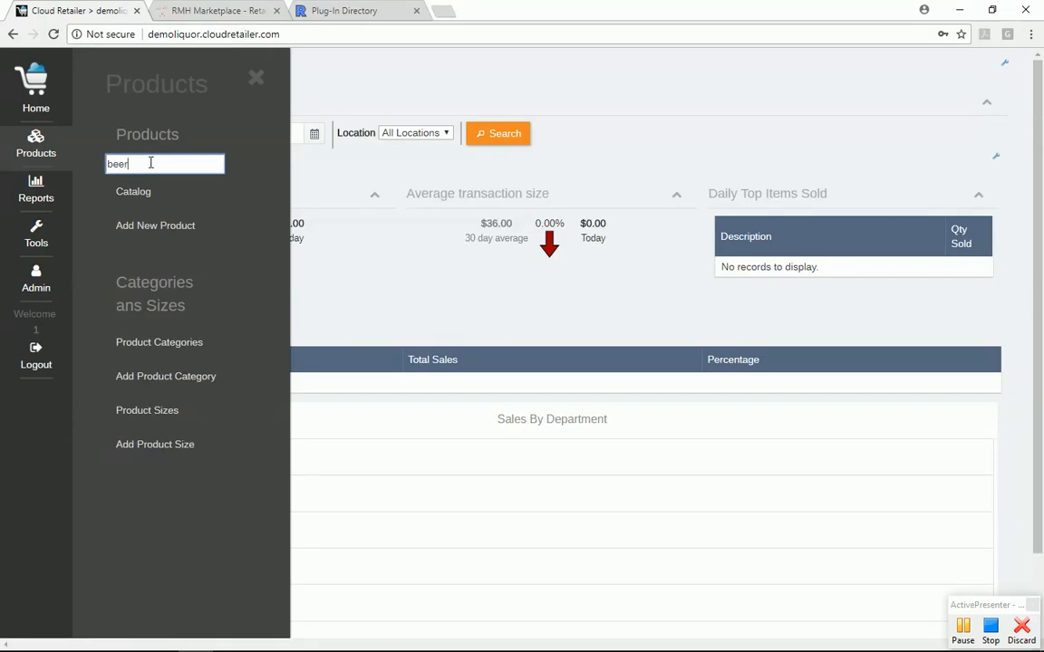
pyautogui.press('Return')
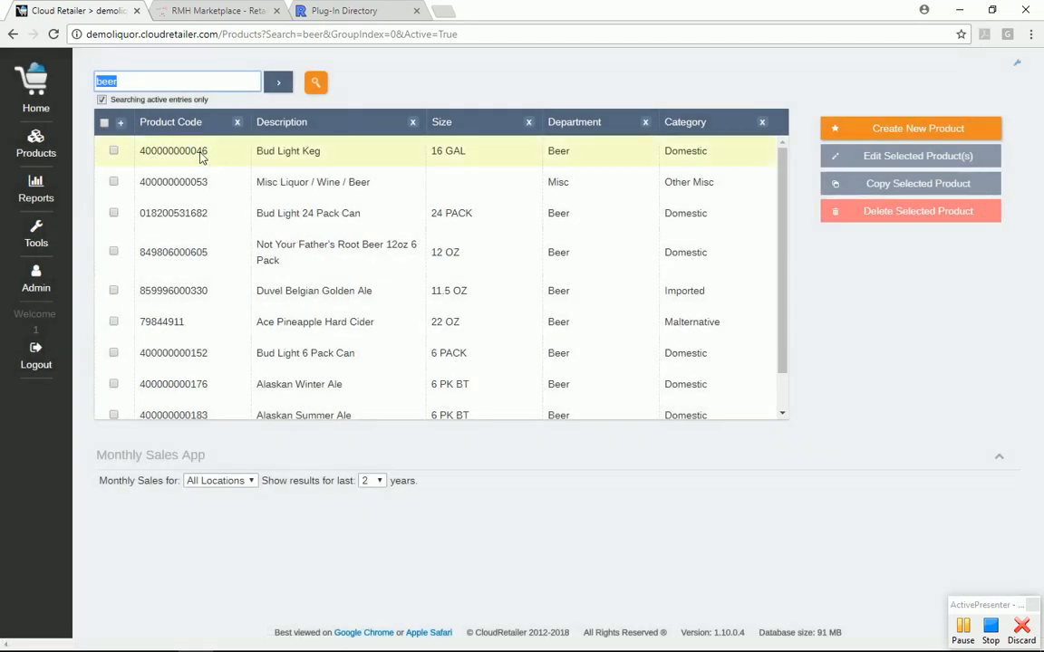
pyautogui.click(114, 214)
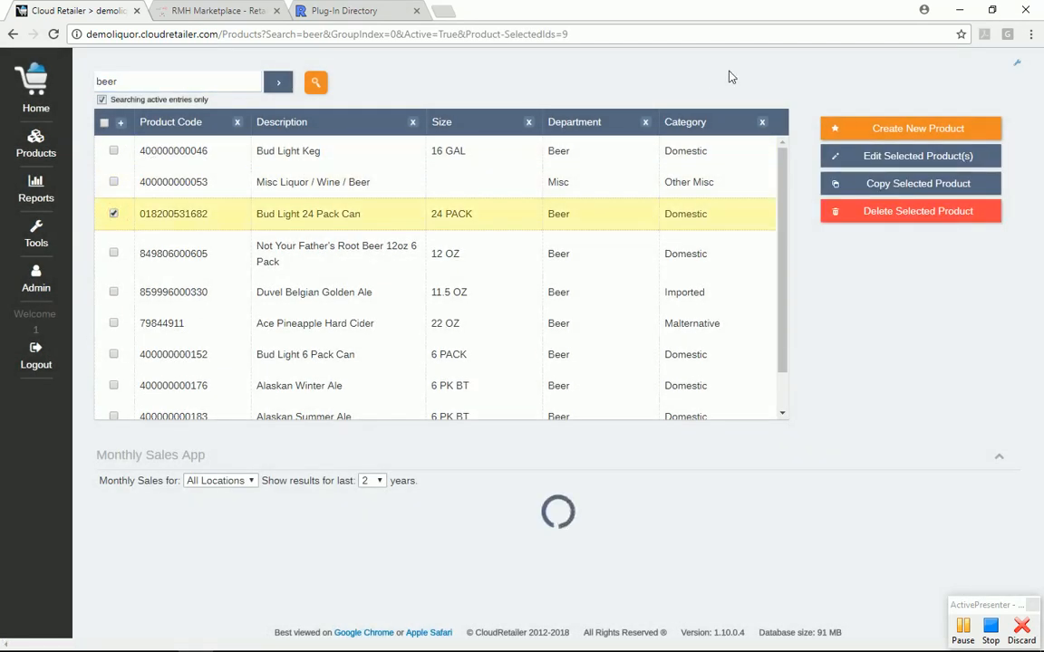
pyautogui.click(869, 162)
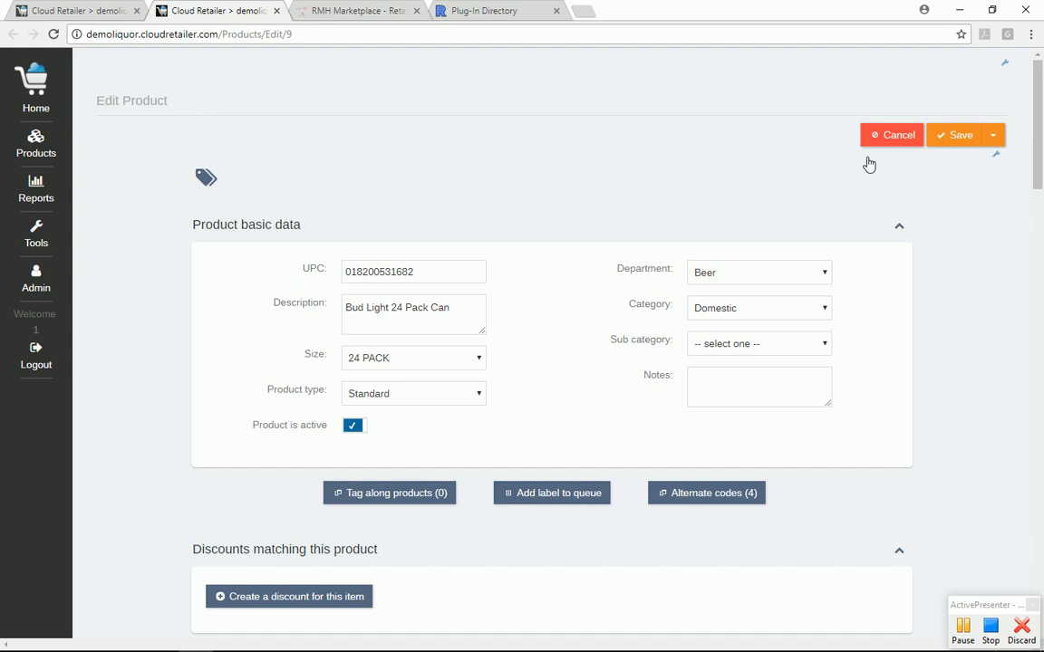
# Examine the product's basic, location and attribute data, its product measures and supplier details, and its POS, discounting and receipt settings.
pyautogui.scroll(-3, 996, 462)
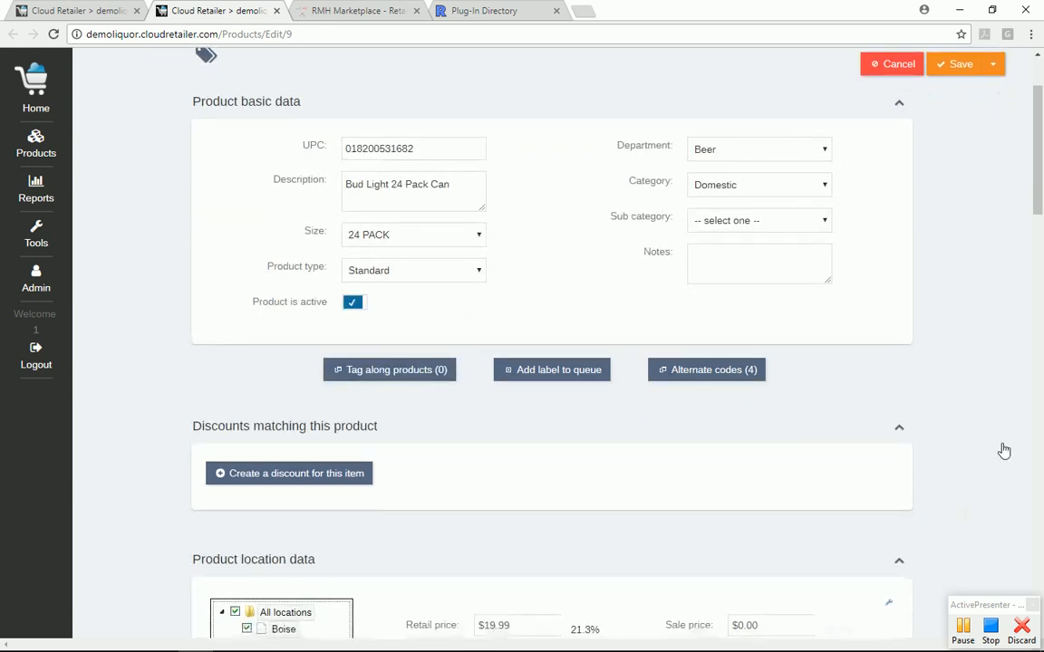
pyautogui.scroll(-4, 99, 445)
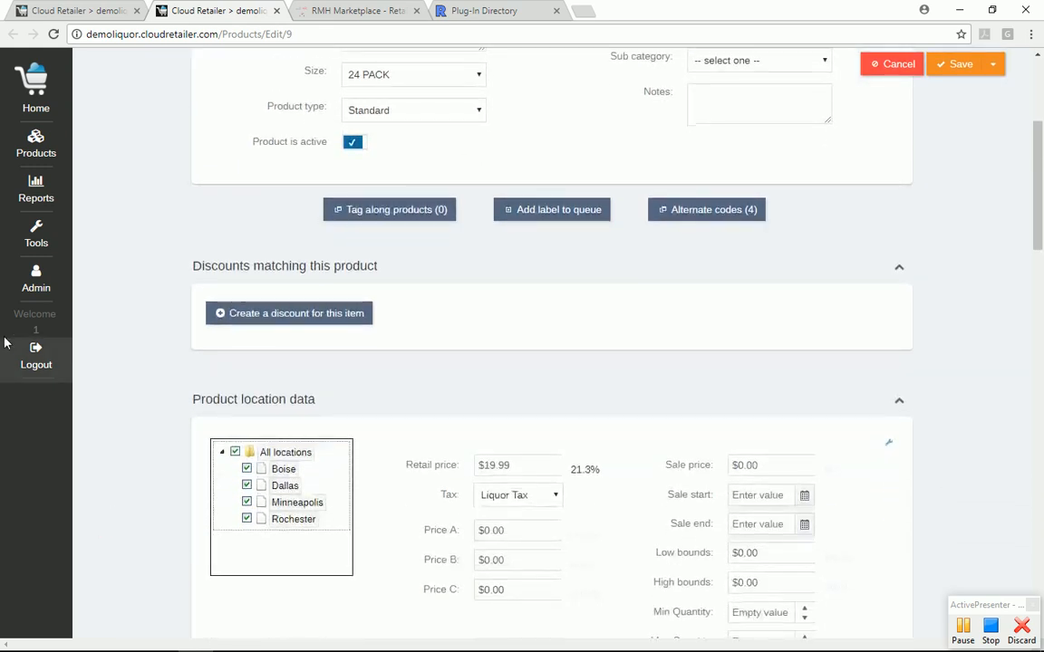
pyautogui.scroll(5, 128, 419)
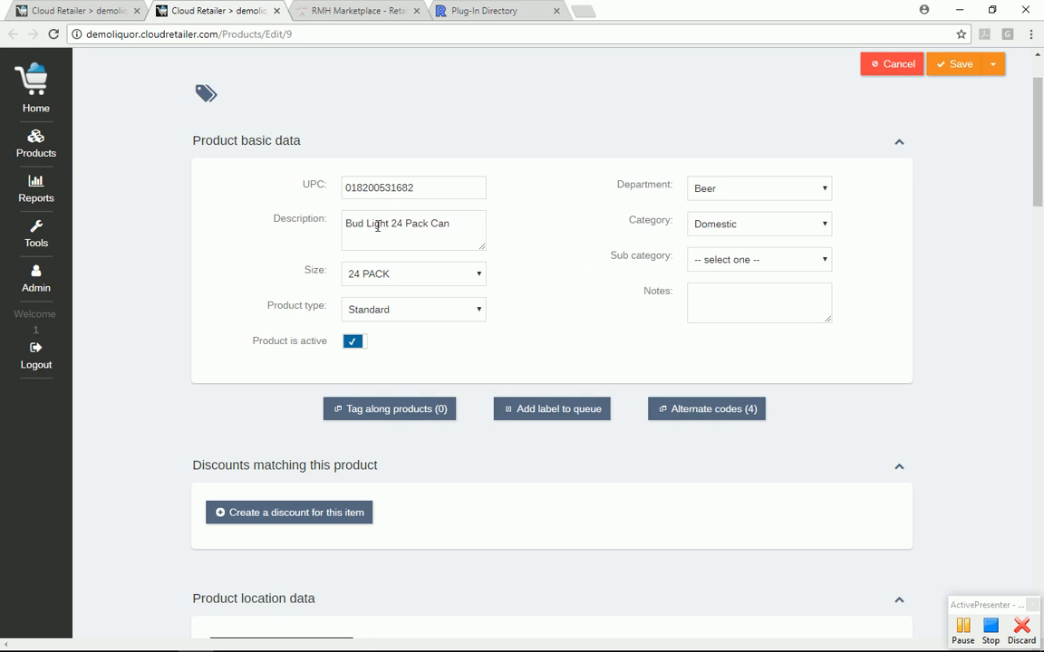
pyautogui.scroll(-7, 104, 462)
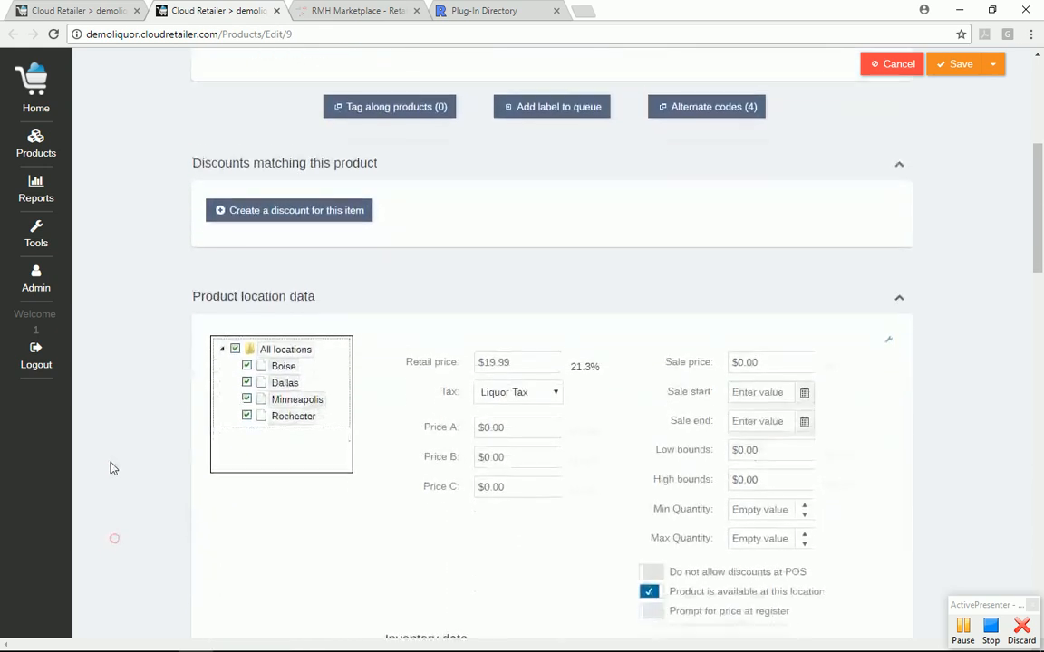
pyautogui.scroll(-6, 108, 464)
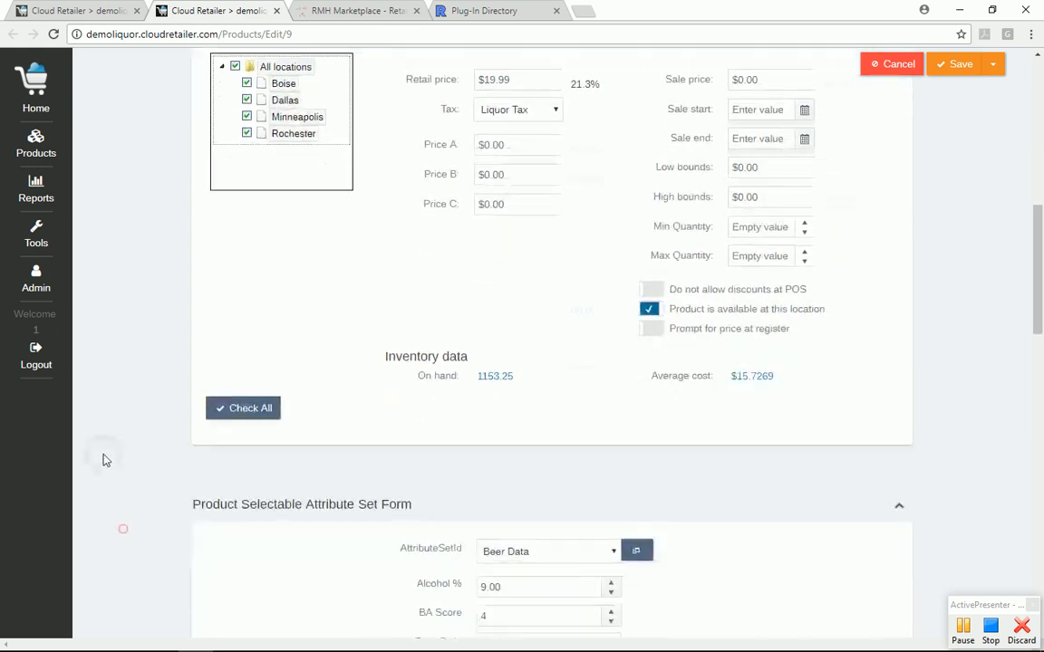
pyautogui.scroll(-8, 104, 460)
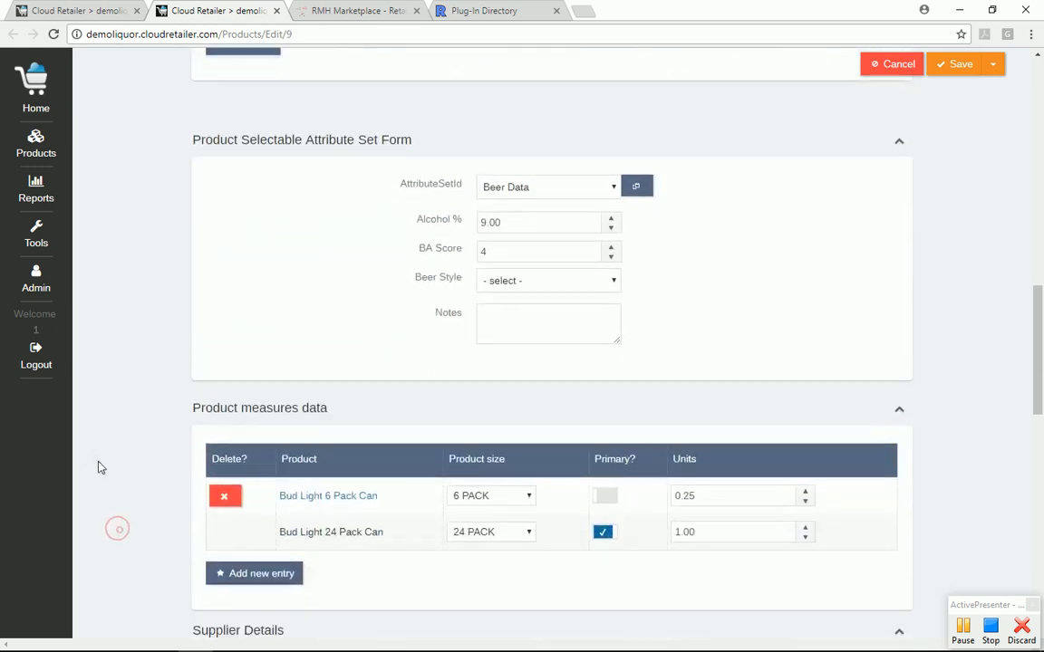
pyautogui.scroll(-10, 100, 466)
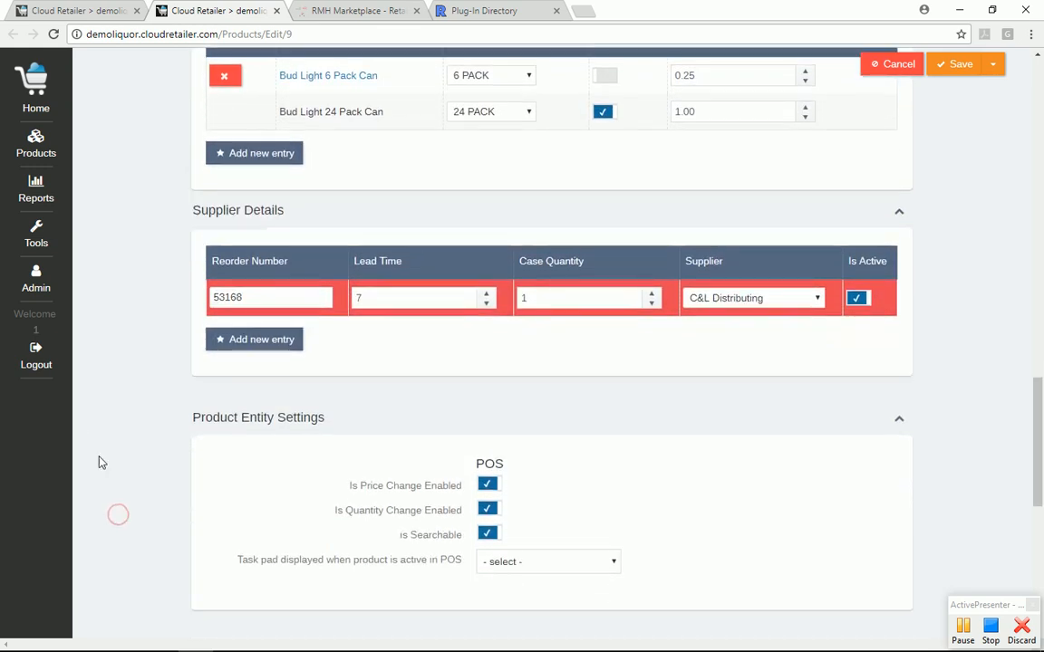
pyautogui.scroll(-6, 101, 463)
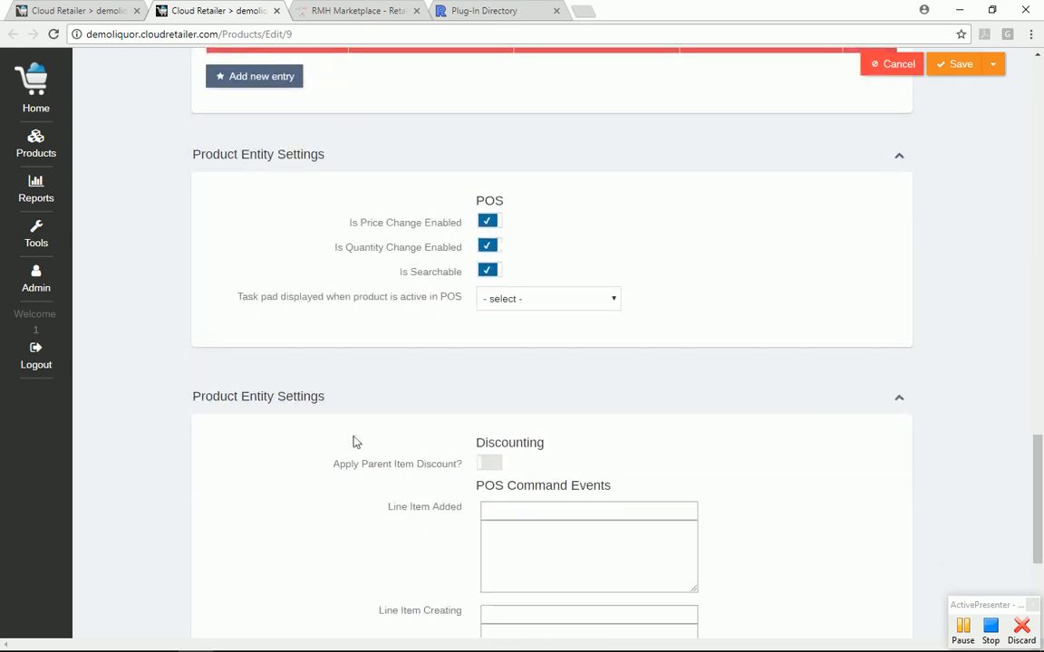
pyautogui.scroll(-6, 109, 498)
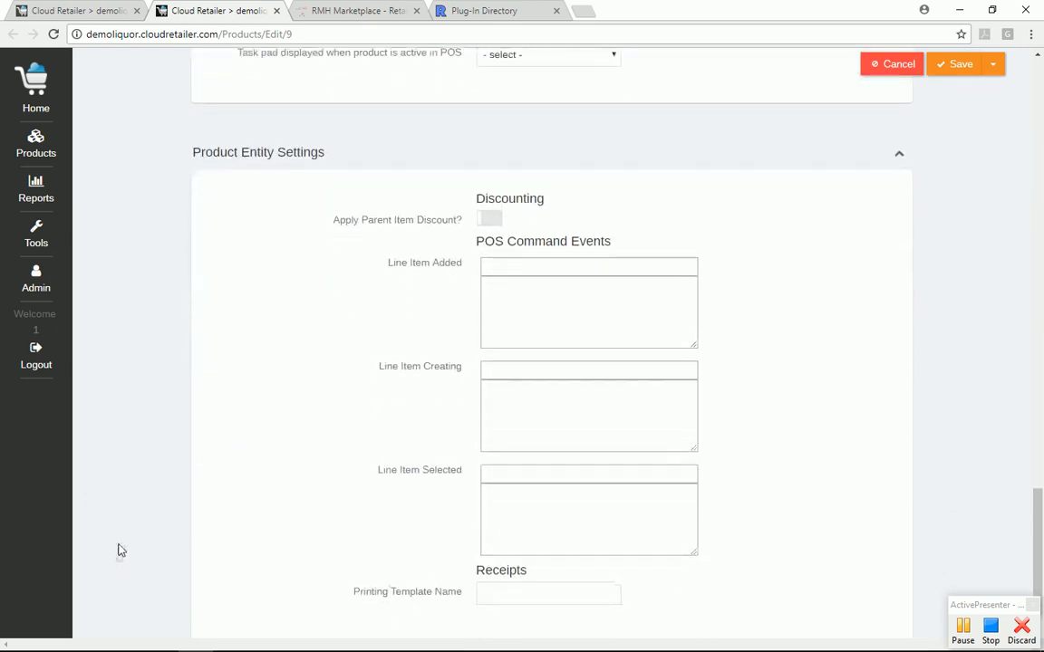
pyautogui.scroll(-2, 108, 516)
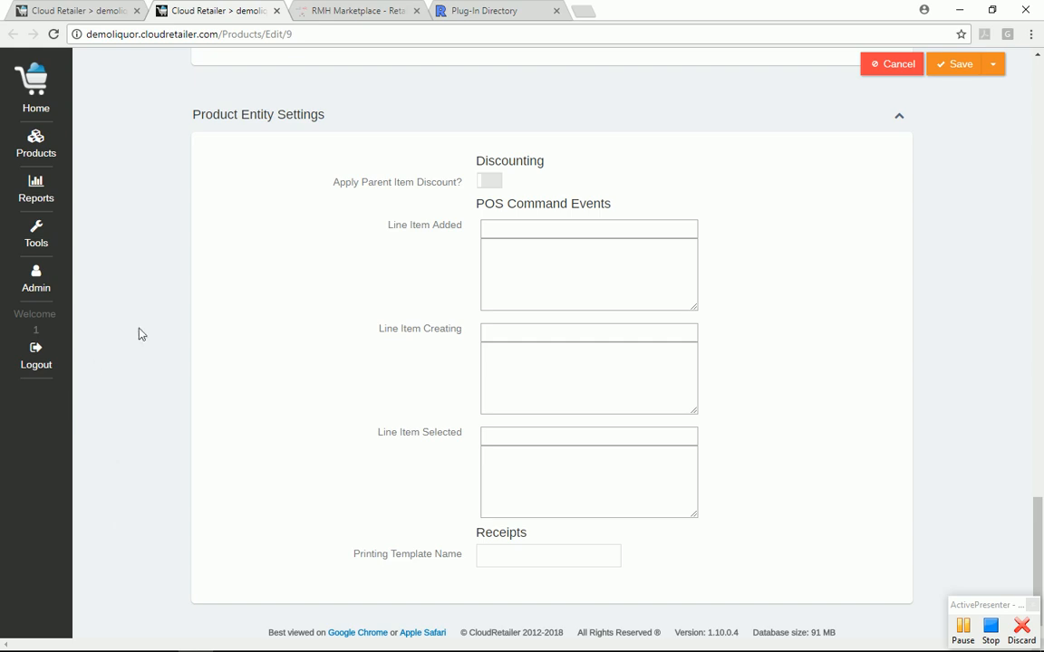
# Return to the product location data and review its locations, pricing, sale and inventory fields.
pyautogui.scroll(10, 140, 334)
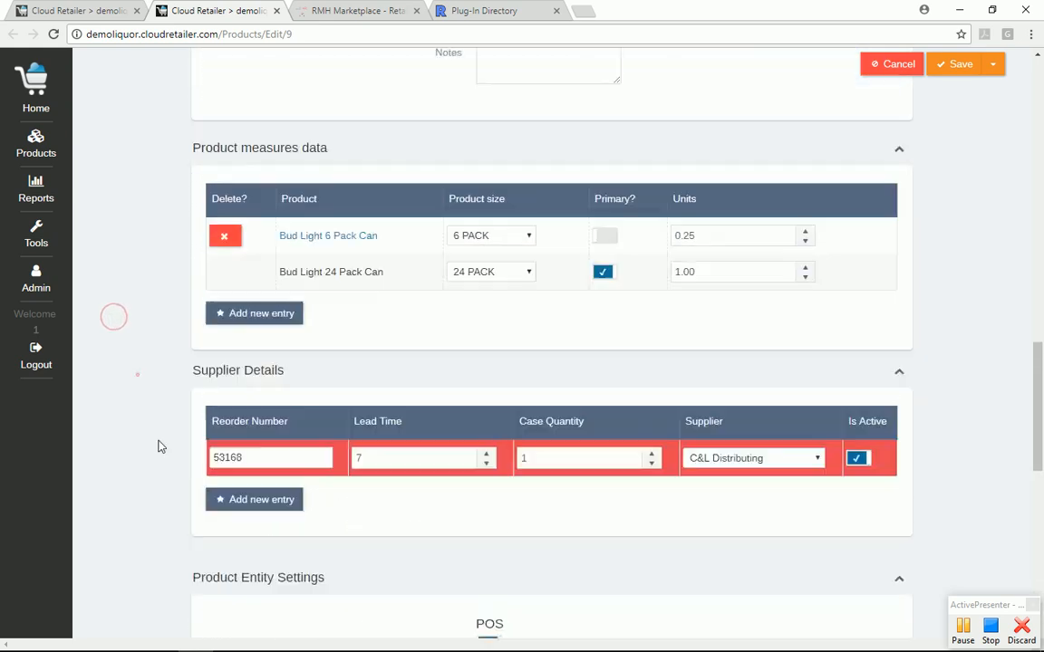
pyautogui.scroll(10, 137, 380)
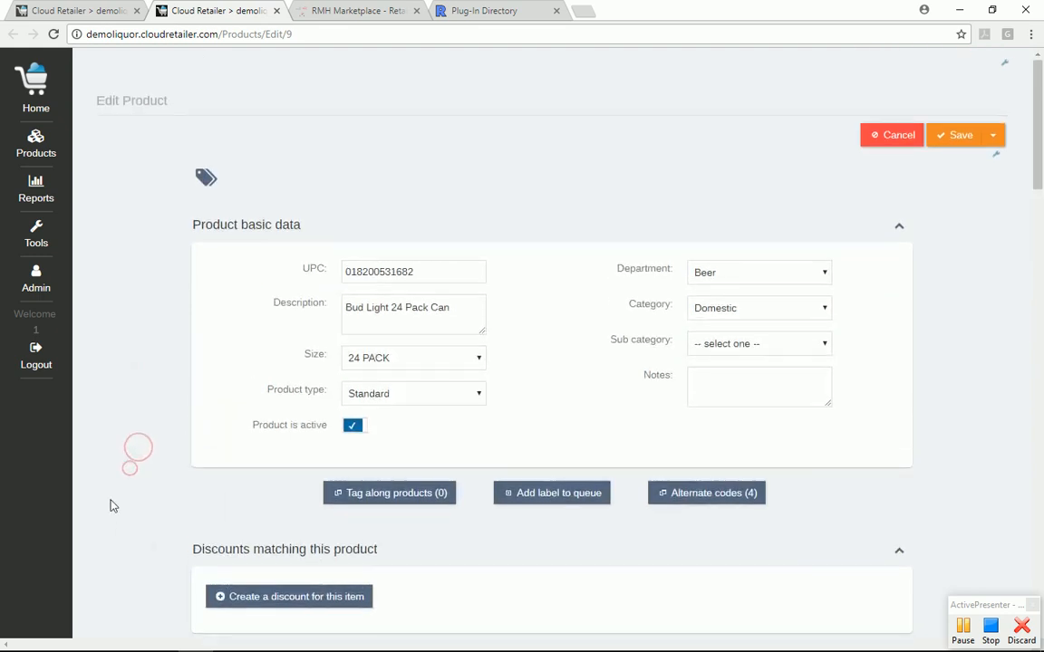
pyautogui.scroll(-4, 104, 489)
pyautogui.scroll(-4, 91, 453)
pyautogui.scroll(2, 81, 448)
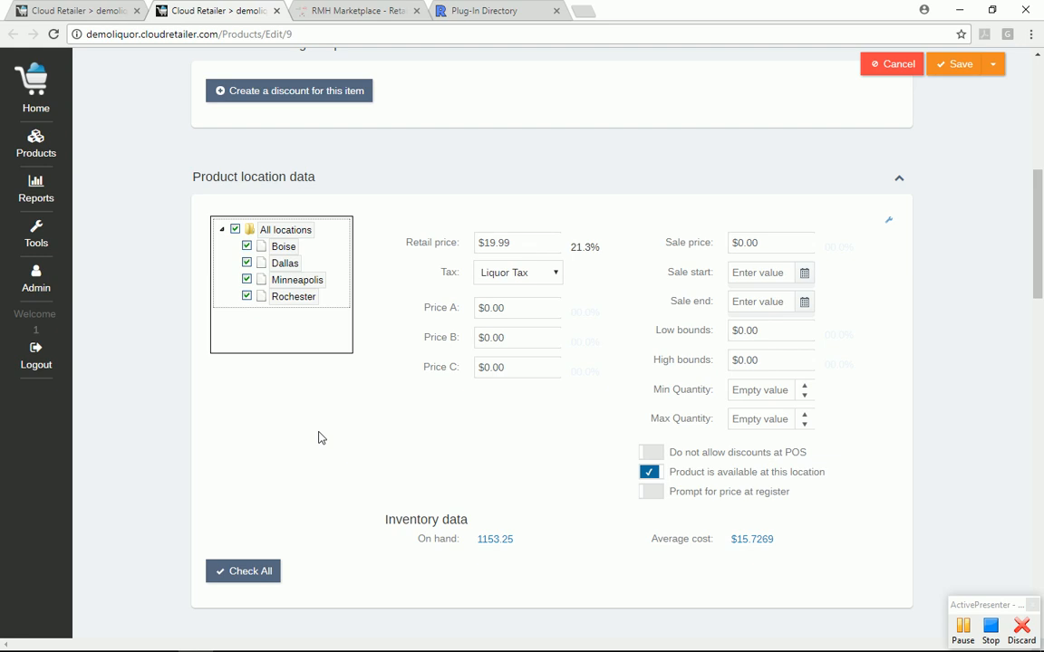
# Switch to Store Operations Manager, open the purchase orders list and bring up the options for creating new purchase orders.
pyautogui.hotkey('alt', 'Tab')
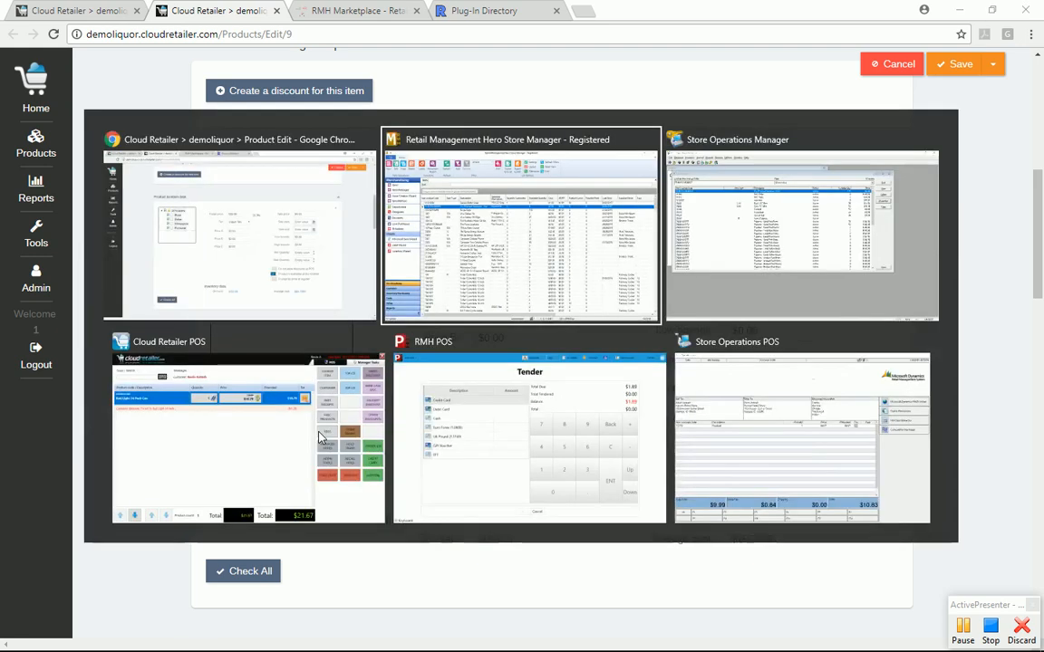
pyautogui.press('Tab')
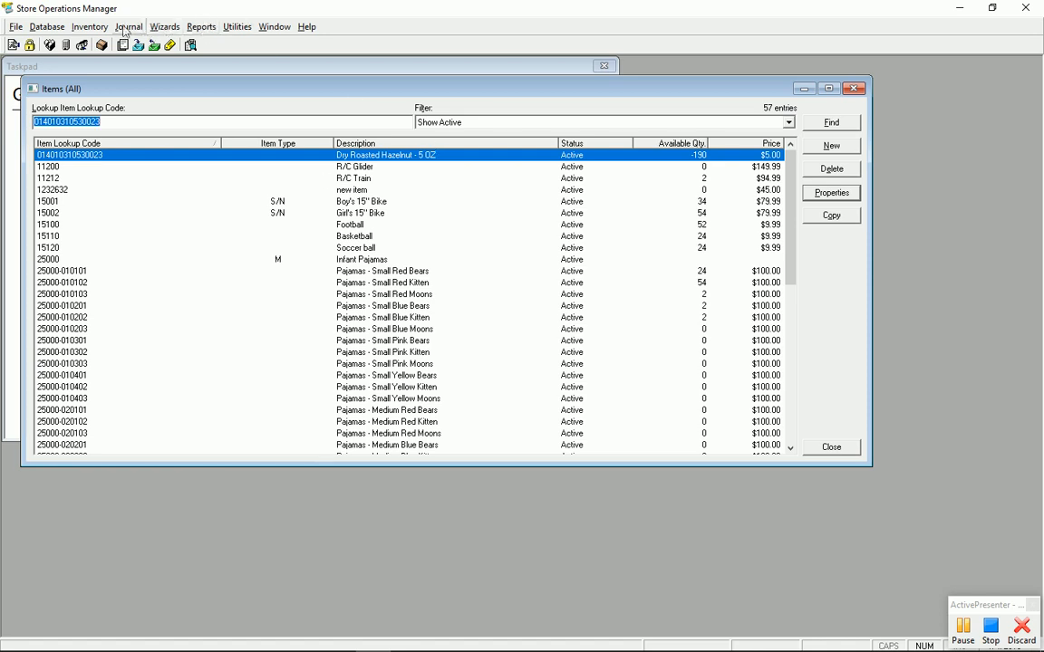
pyautogui.click(90, 27)
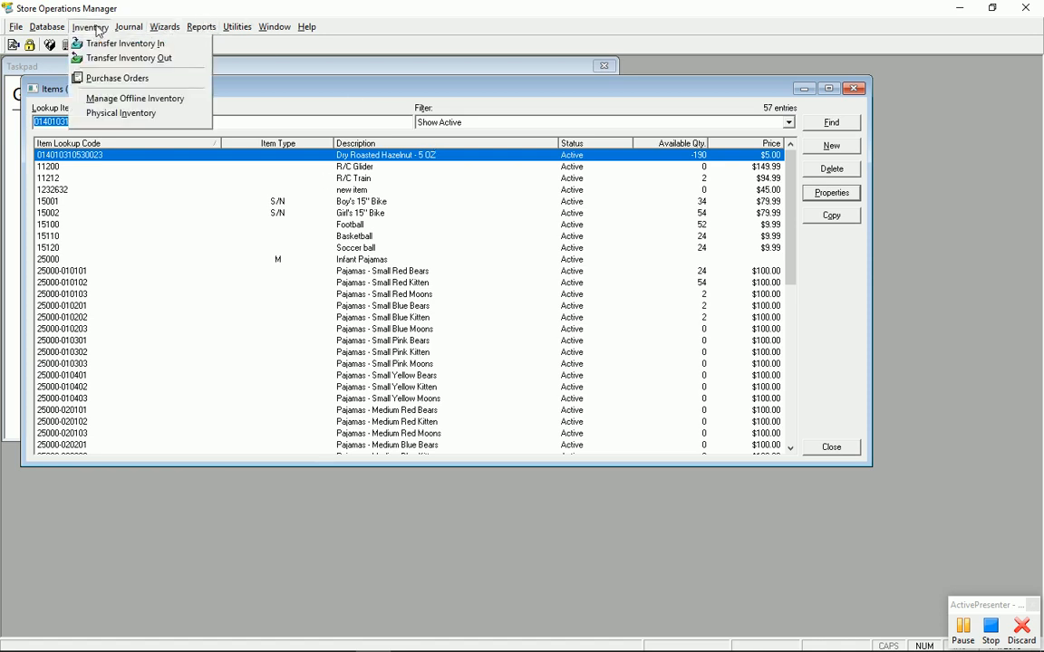
pyautogui.click(97, 80)
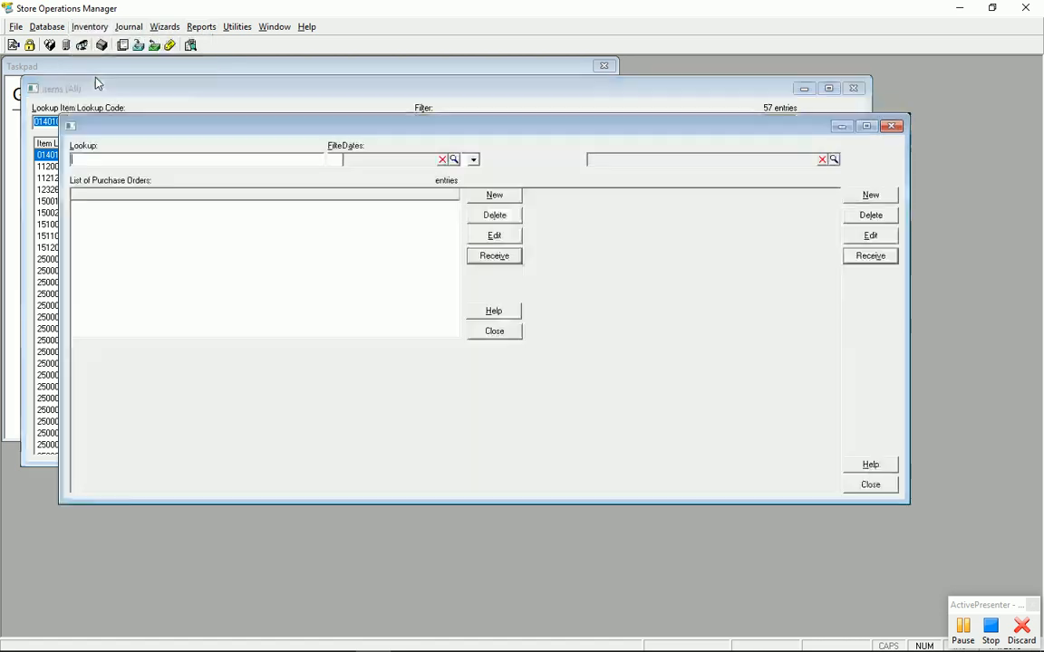
pyautogui.click(868, 195)
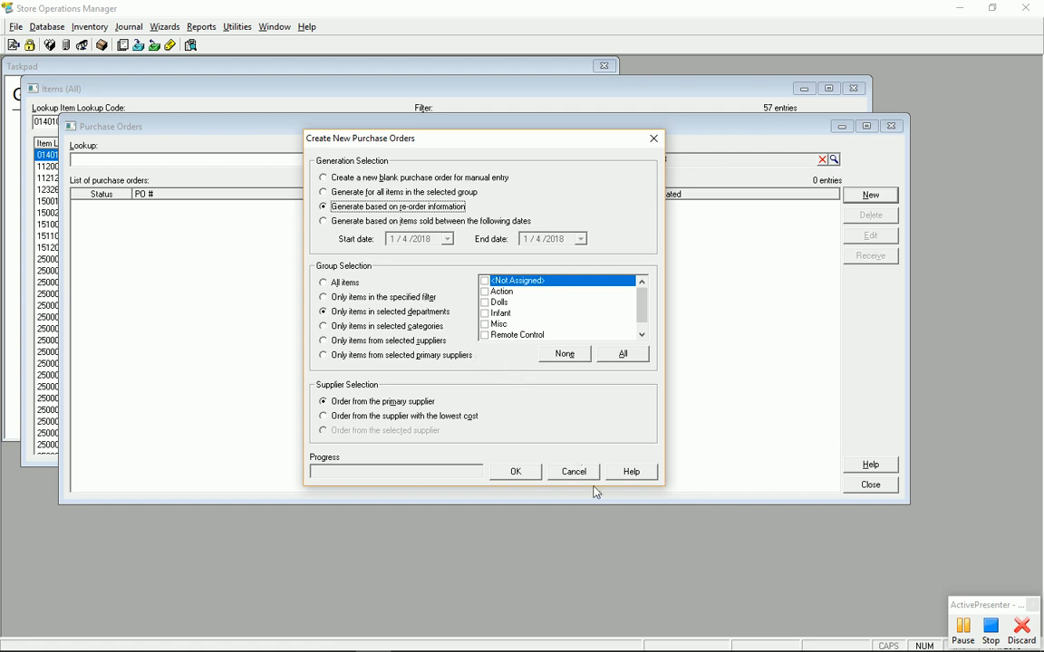
# Switch to Retail Management Hero Store Manager and open the Purchase Order Requisition wizard under Inventory/Purchasing.
pyautogui.hotkey('alt', 'Tab')
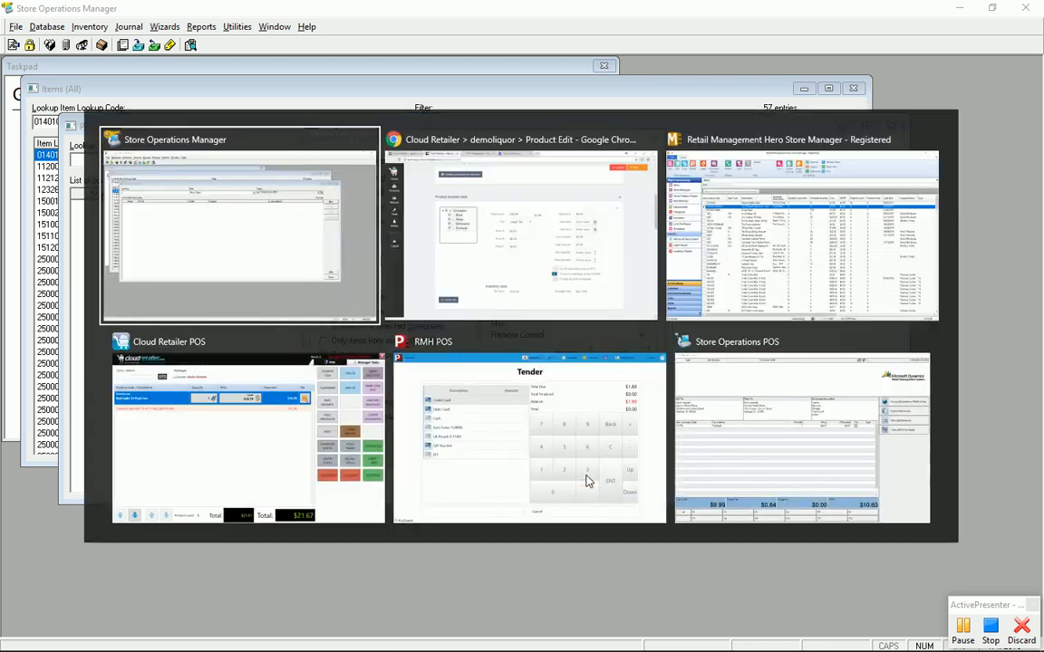
pyautogui.press('Tab')
pyautogui.press('Tab')
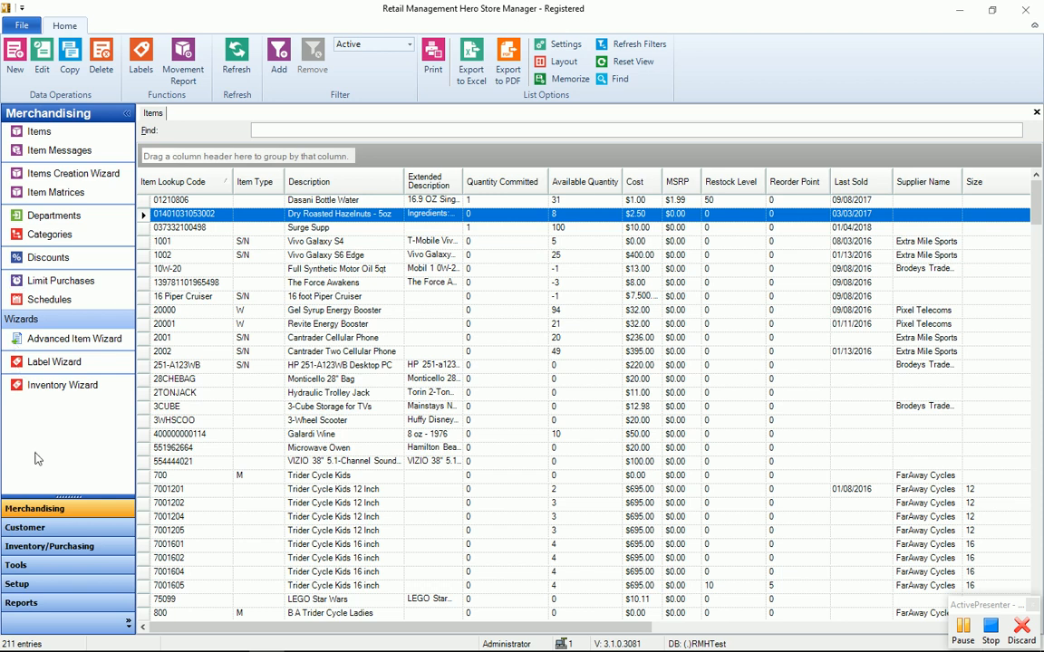
pyautogui.click(41, 547)
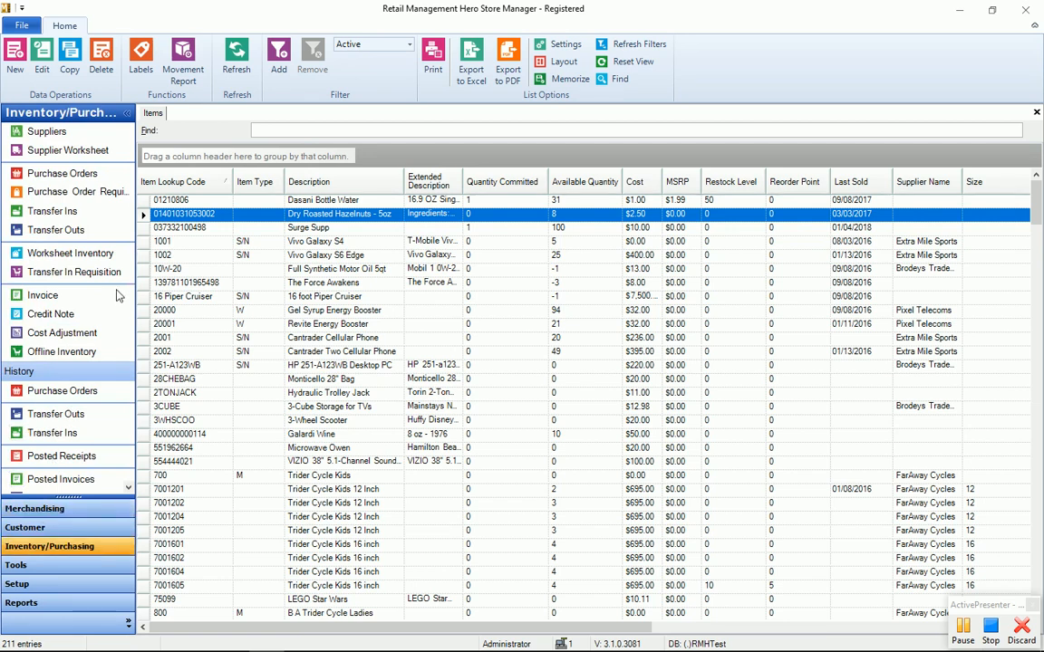
pyautogui.click(89, 193)
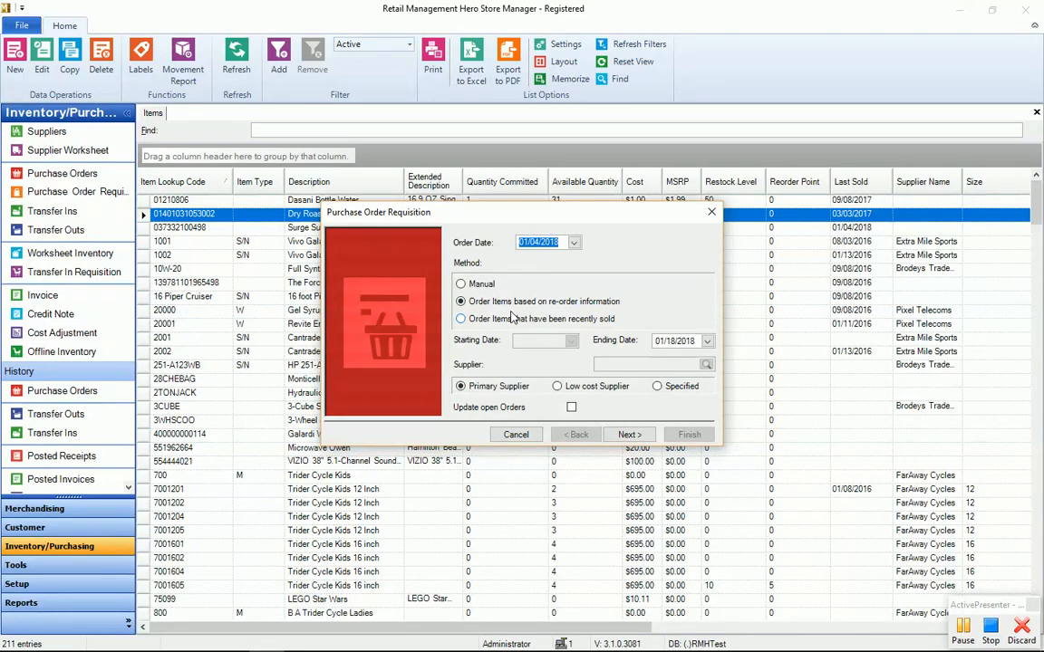
# Review the requisition's selection types, set Advanced Filter, inspect the filter definition options and cancel the requisition.
pyautogui.click(629, 435)
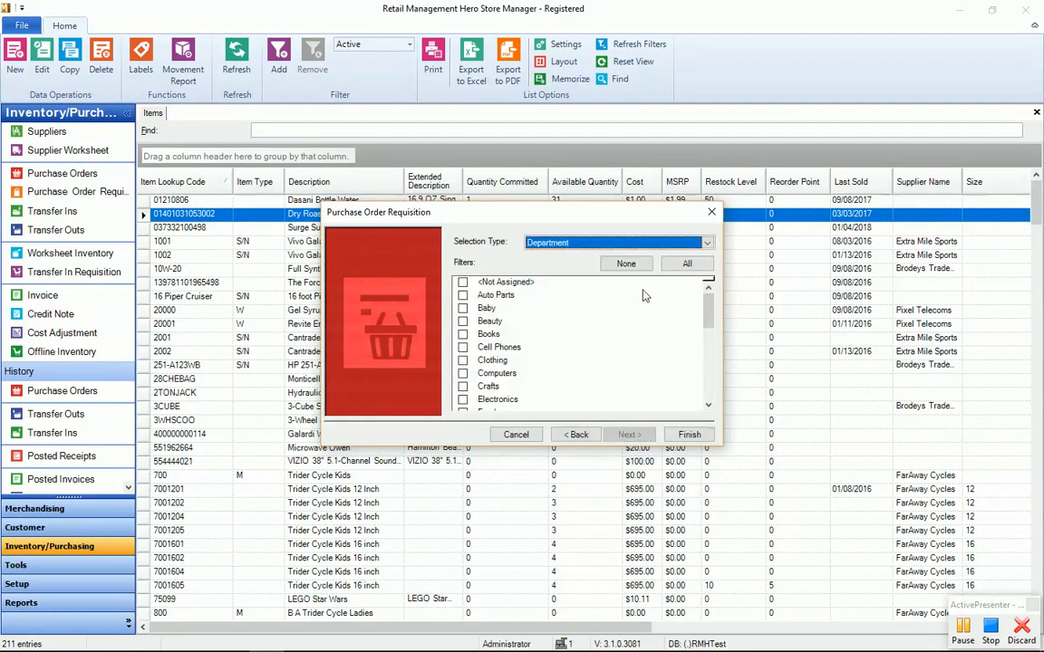
pyautogui.click(616, 243)
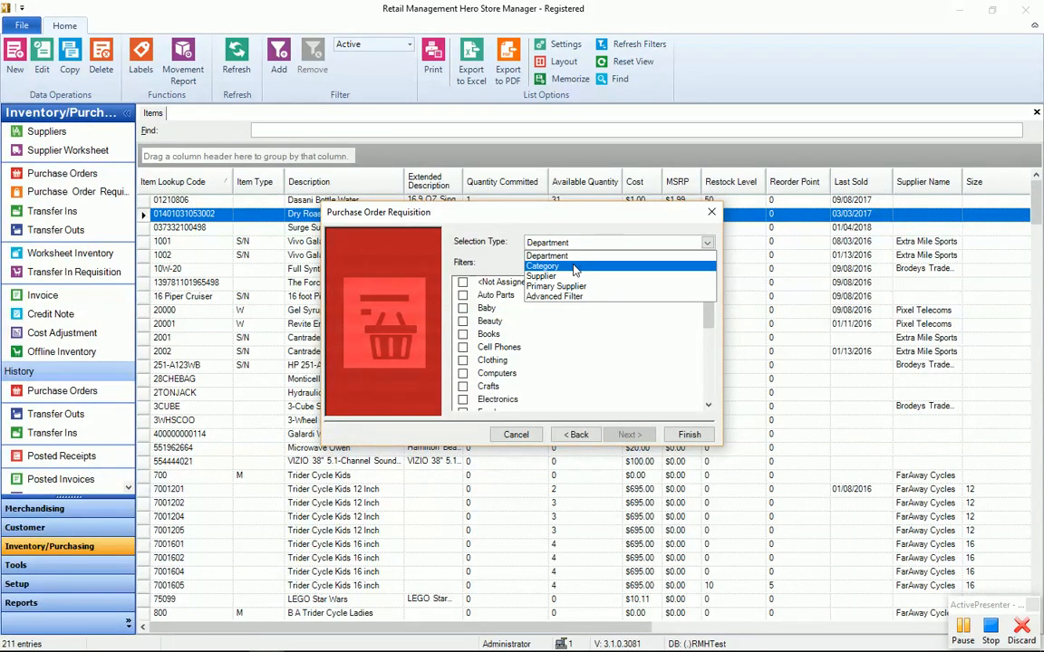
pyautogui.click(580, 298)
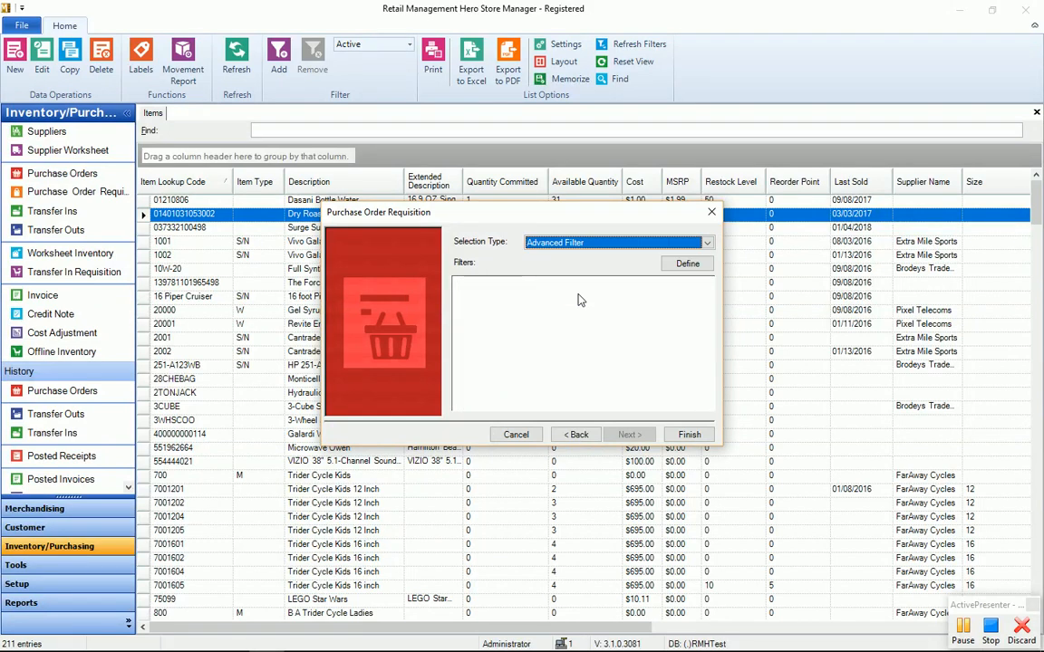
pyautogui.click(686, 263)
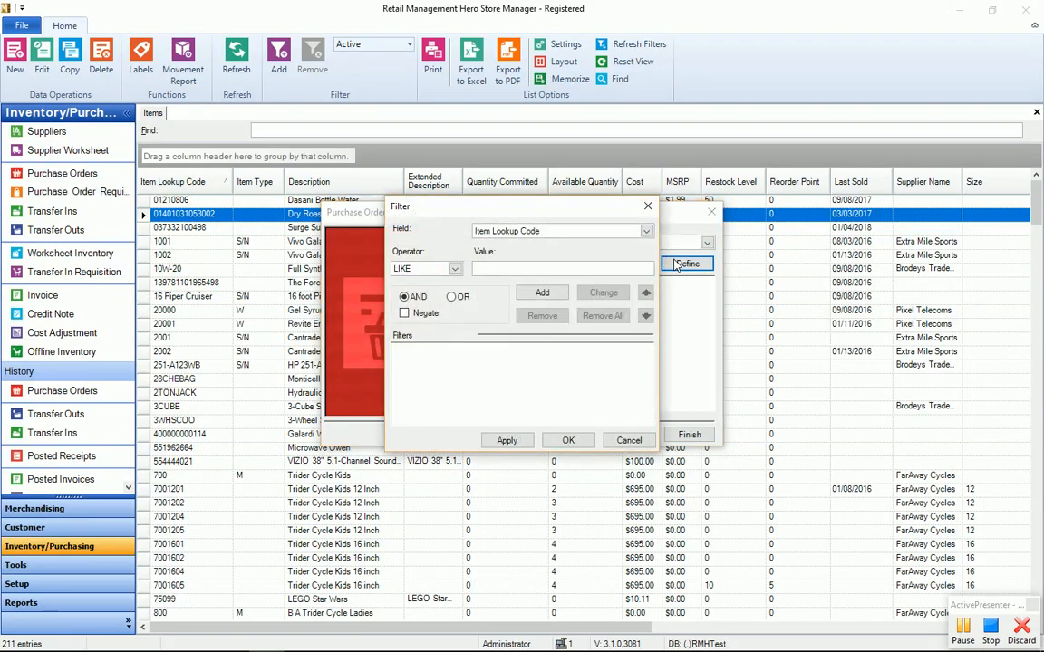
pyautogui.click(625, 441)
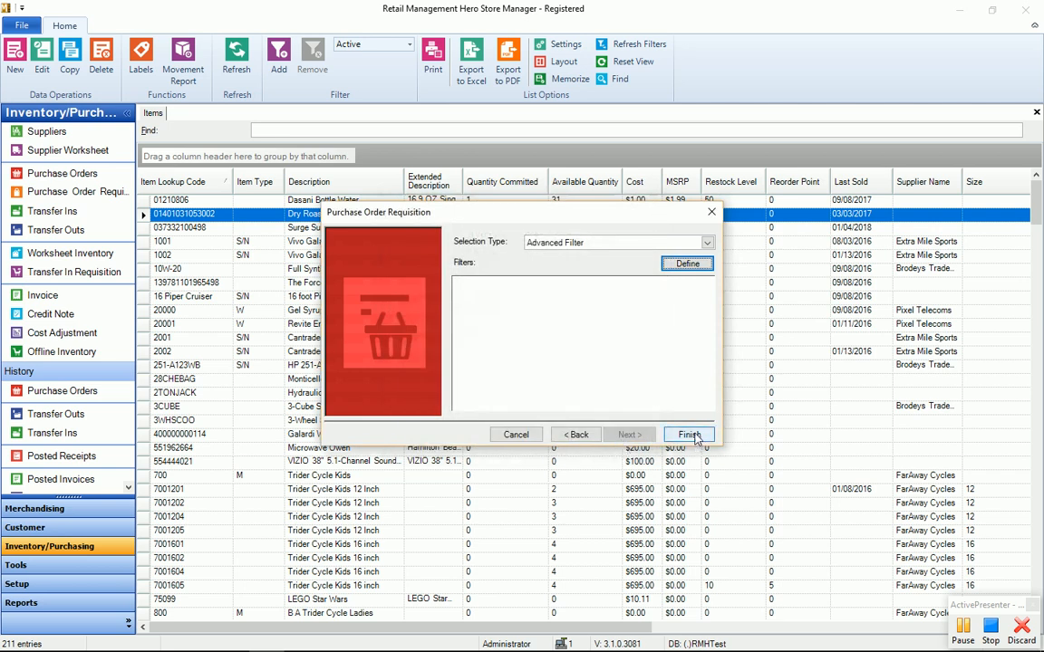
pyautogui.click(513, 435)
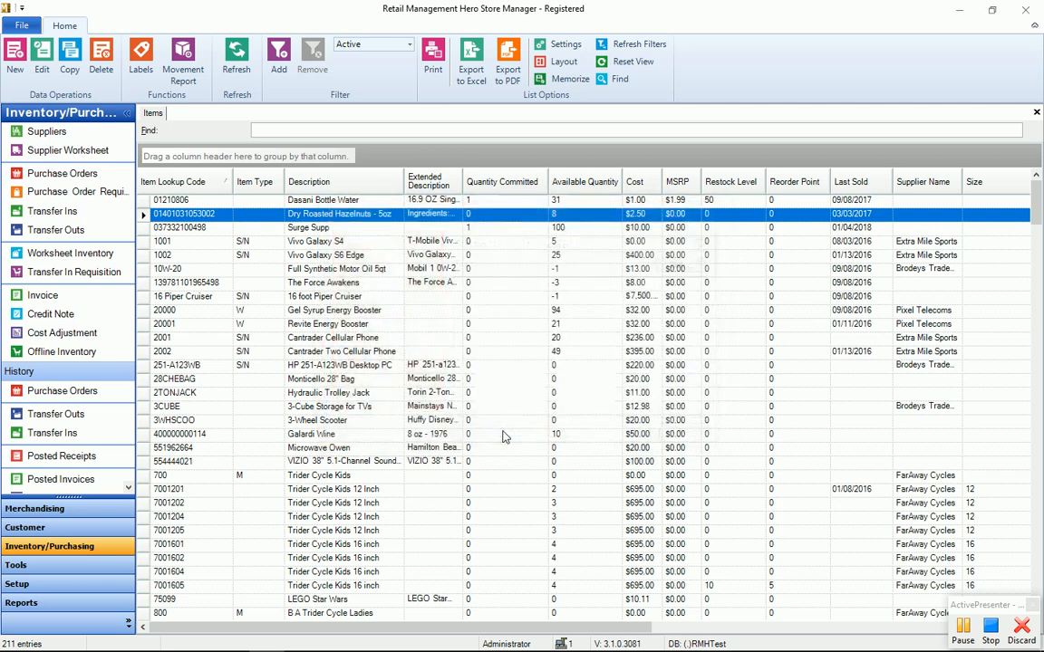
# View the list of purchase orders, and switch back to the Cloud Retailer product page in Google Chrome.
pyautogui.click(36, 173)
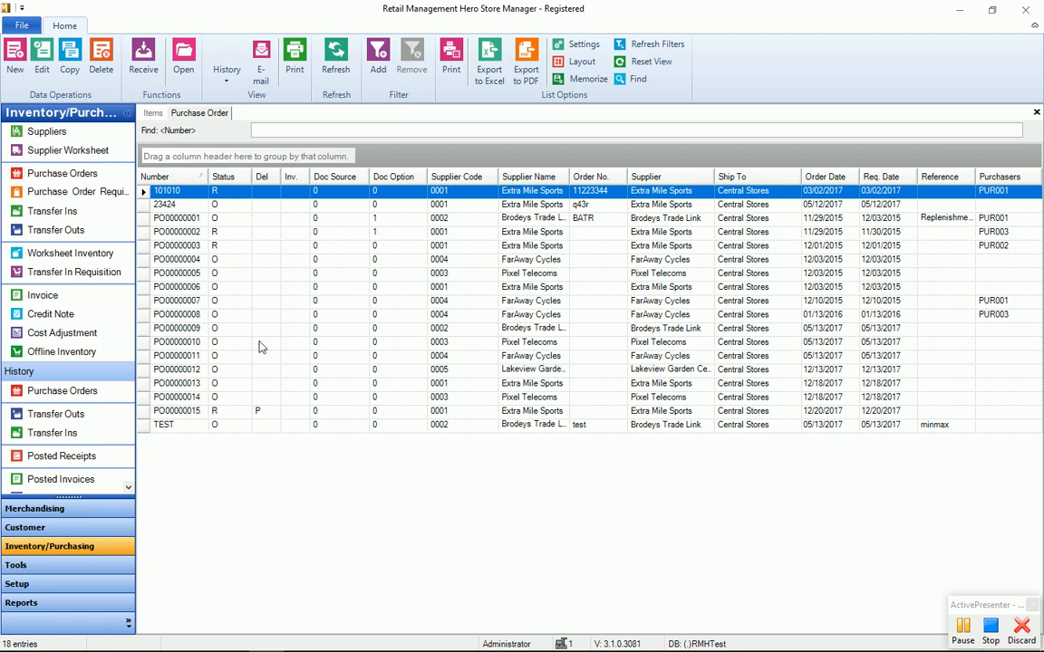
pyautogui.hotkey('alt', 'Tab')
pyautogui.hotkey('alt', 'Tab')
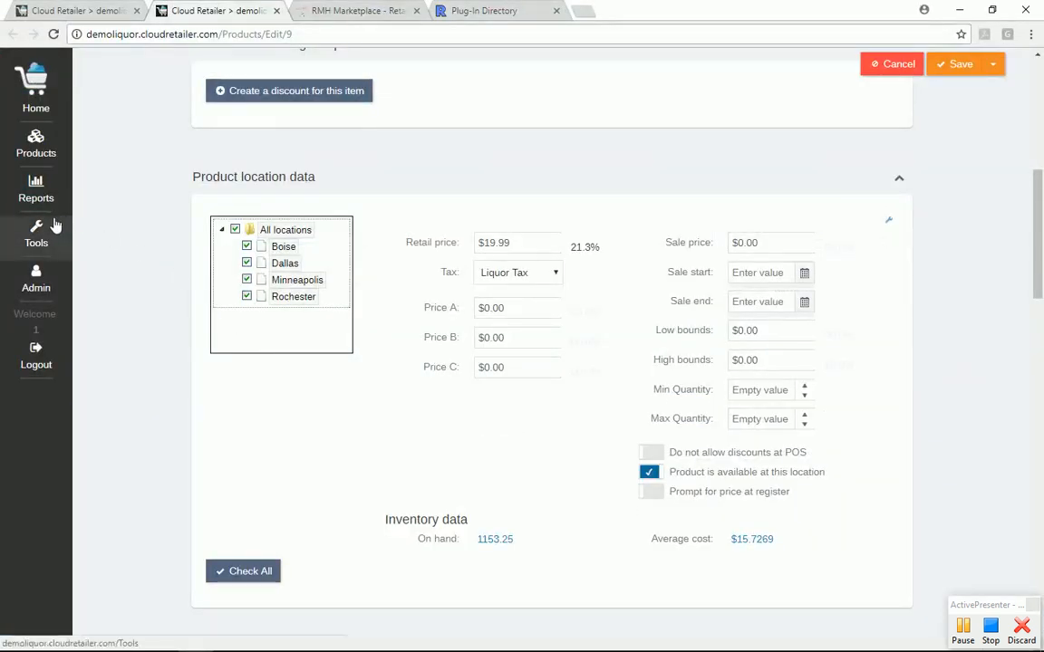
# Open the purchase orders / store transfers list in Cloud Retailer and bring up a new purchase order form.
pyautogui.click(39, 240)
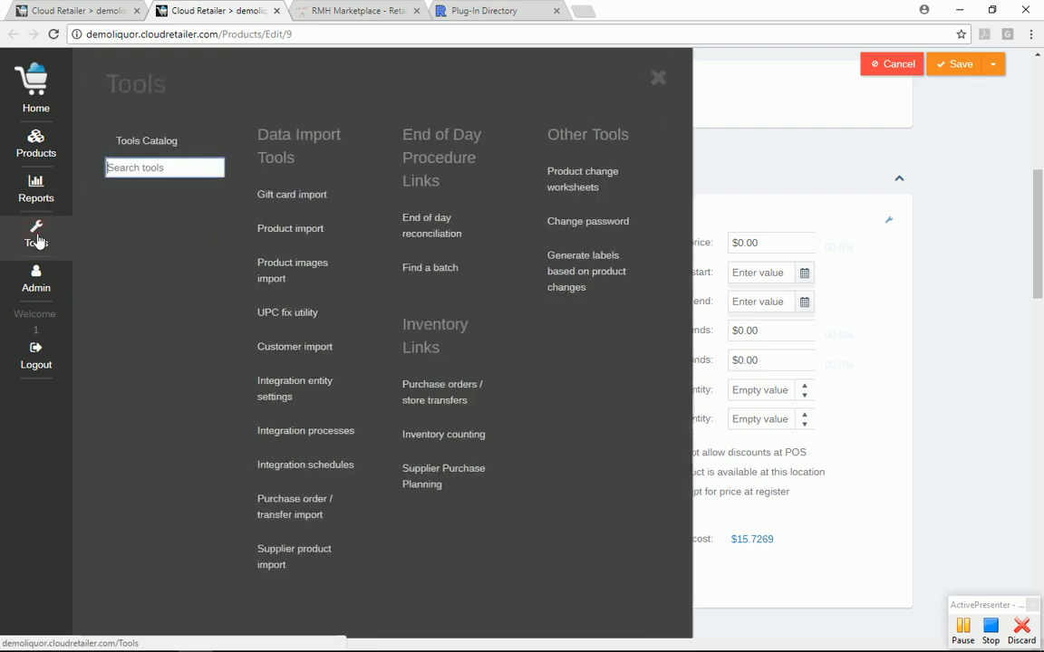
pyautogui.click(419, 401)
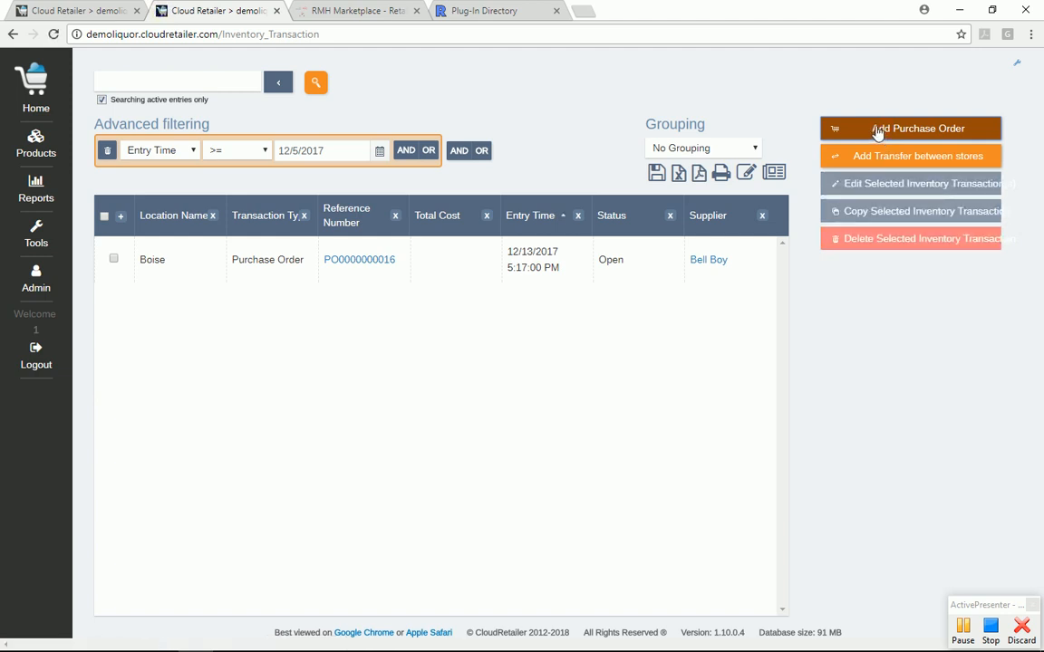
pyautogui.click(889, 132)
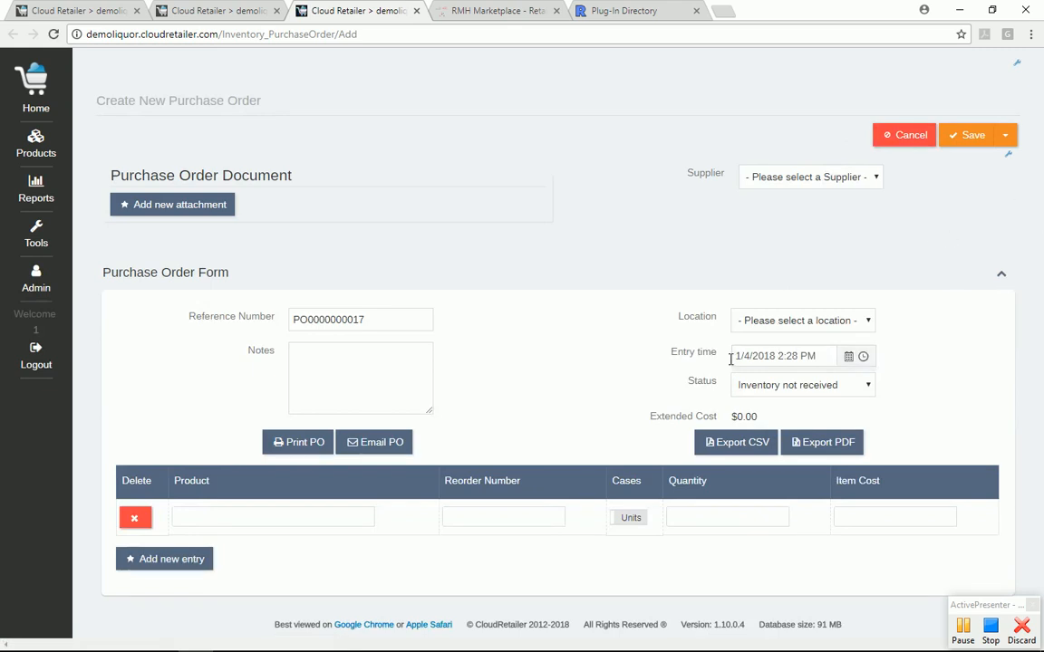
# Add a second entry for Bud Light 24 Pack Can to the purchase order and set the supplier to Bell Boy.
pyautogui.click(143, 562)
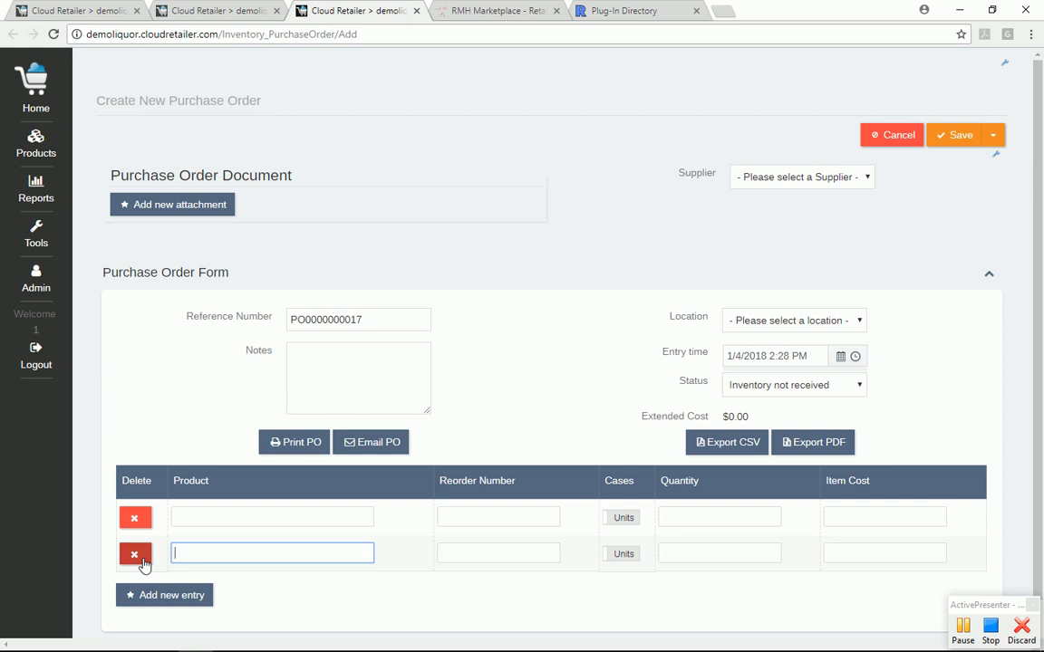
pyautogui.write('beer')
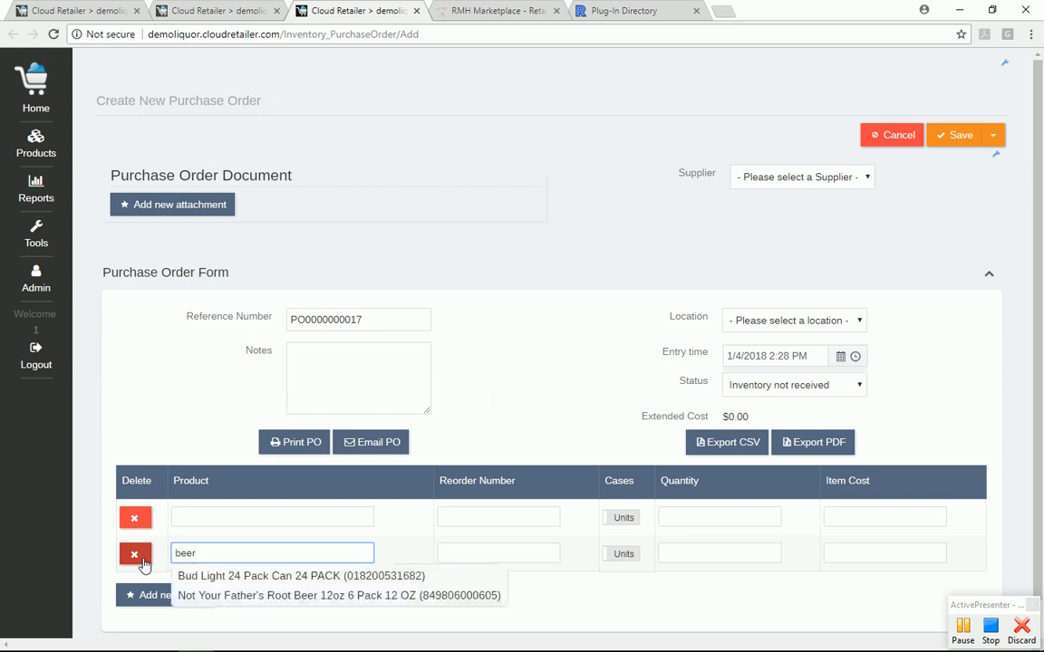
pyautogui.click(235, 574)
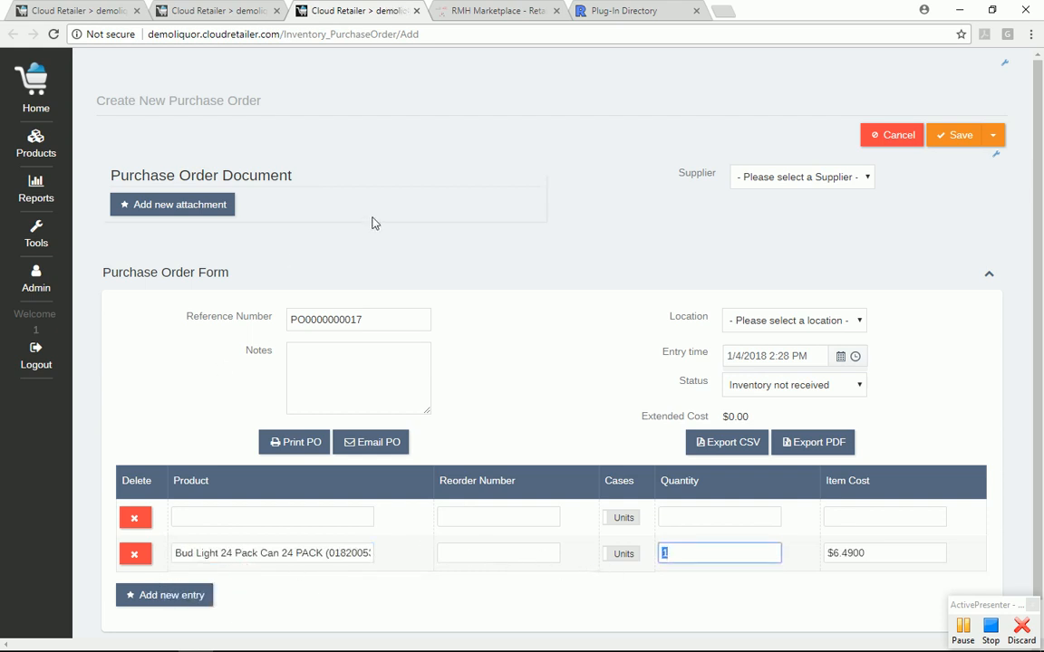
pyautogui.click(810, 179)
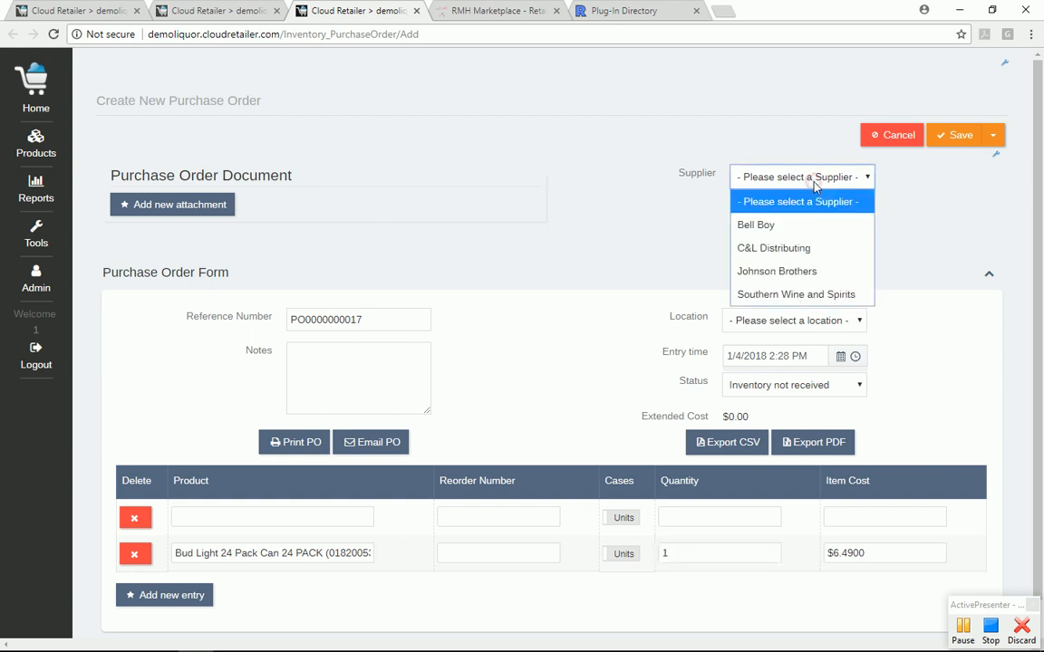
pyautogui.click(776, 226)
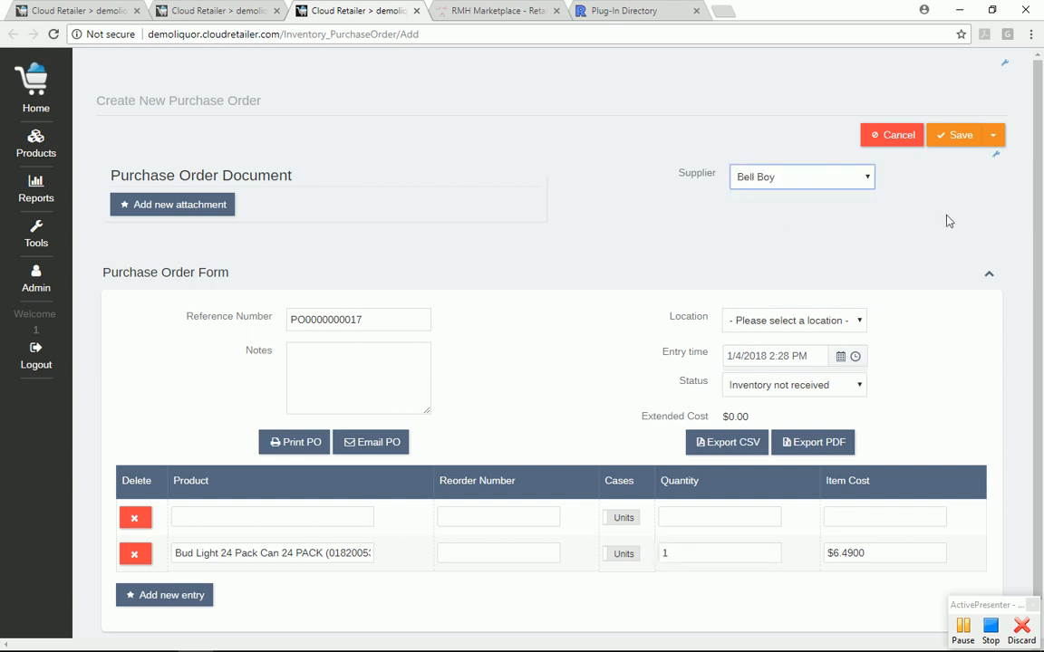
pyautogui.moveTo(1037, 186); pyautogui.dragTo(1034, 329)
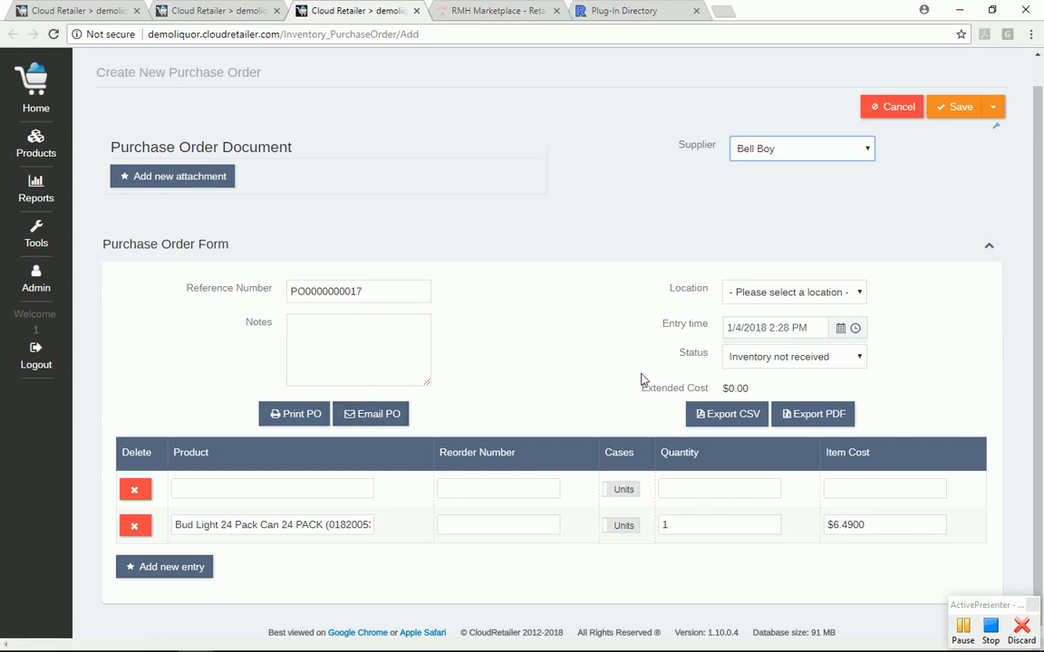
# Close the unsaved purchase order and inventory transactions pages, and switch to Store Operations Manager.
pyautogui.click(417, 11)
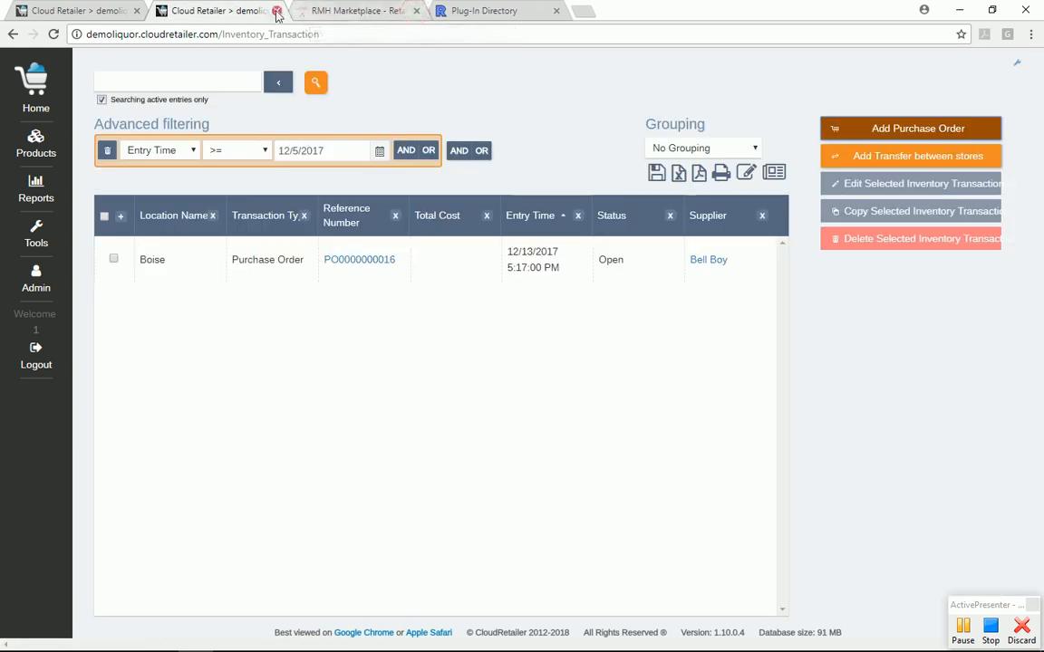
pyautogui.click(277, 12)
pyautogui.hotkey('alt', 'Tab')
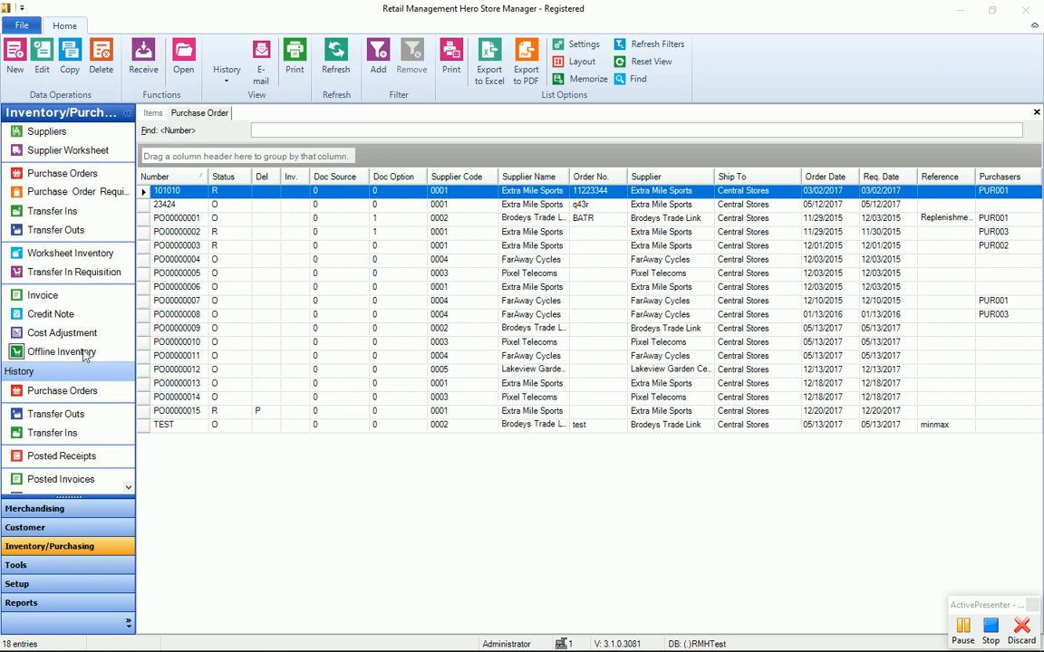
pyautogui.hotkey('alt', 'Tab')
pyautogui.press('Tab')
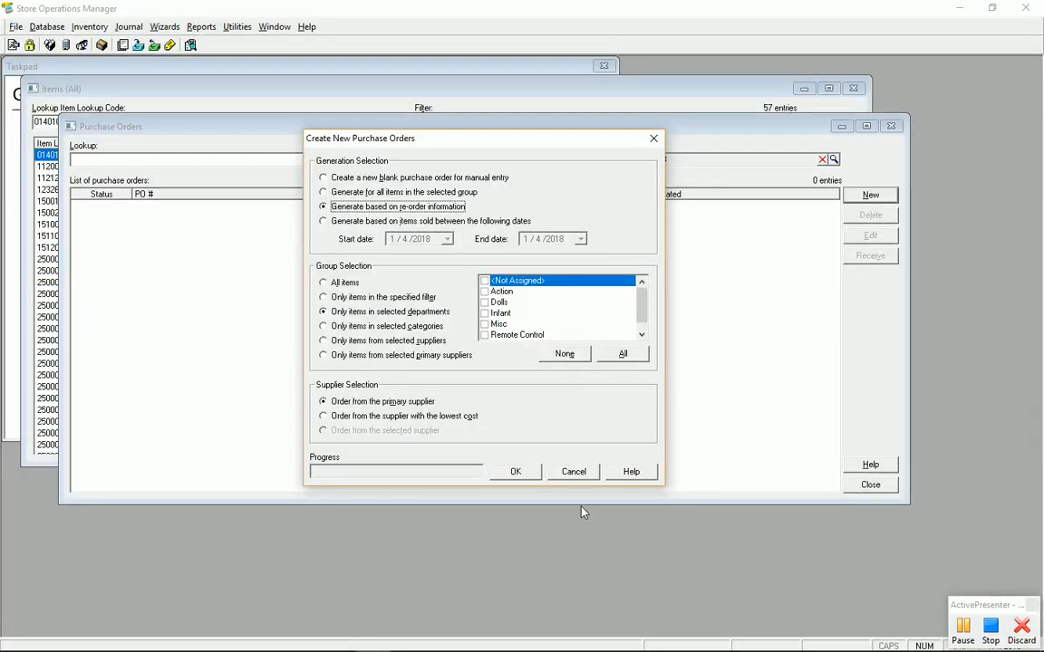
# Cancel the creation of new purchase orders and close the purchase orders and items lists.
pyautogui.click(573, 471)
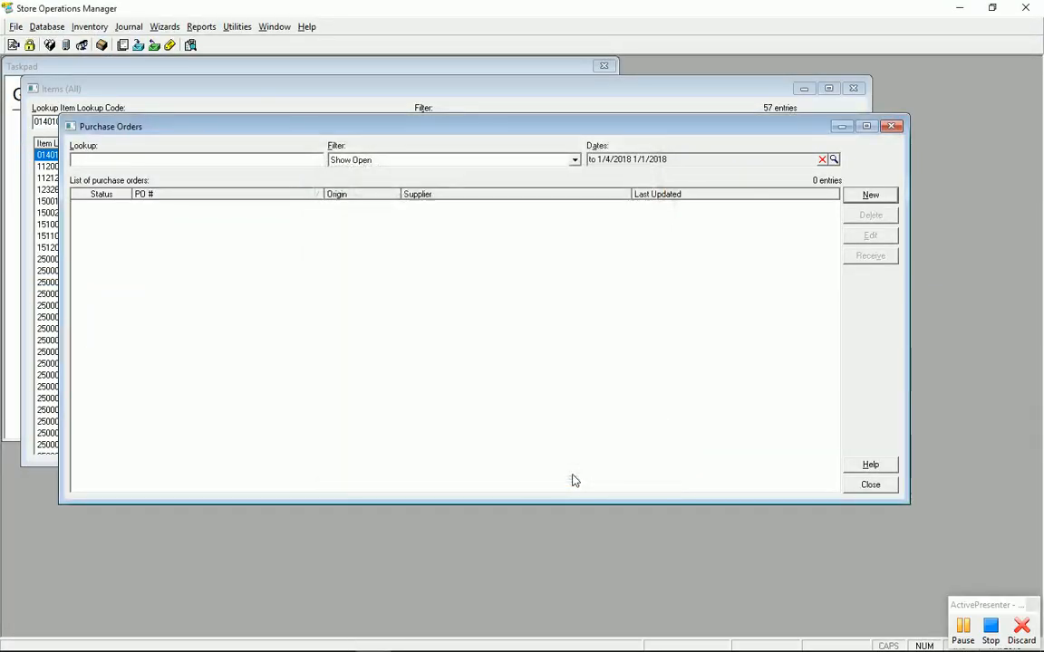
pyautogui.click(871, 484)
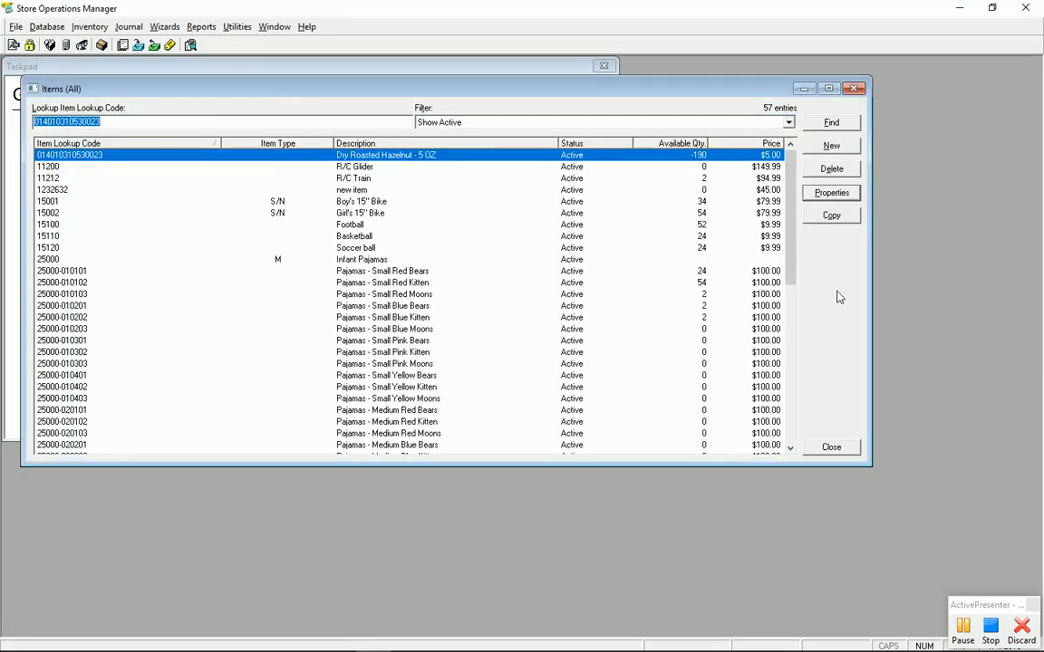
pyautogui.click(833, 450)
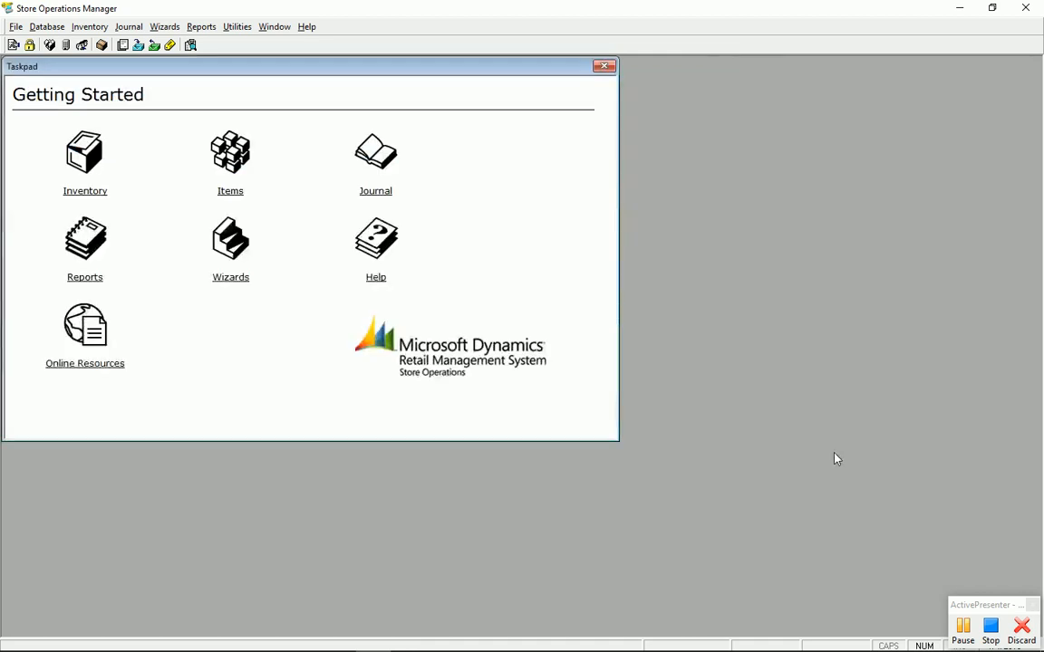
# Generate the Detailed Sales report with the filter NOT Date Sold = 1/4/2018 and maximize it.
pyautogui.click(207, 33)
pyautogui.moveTo(218, 58)
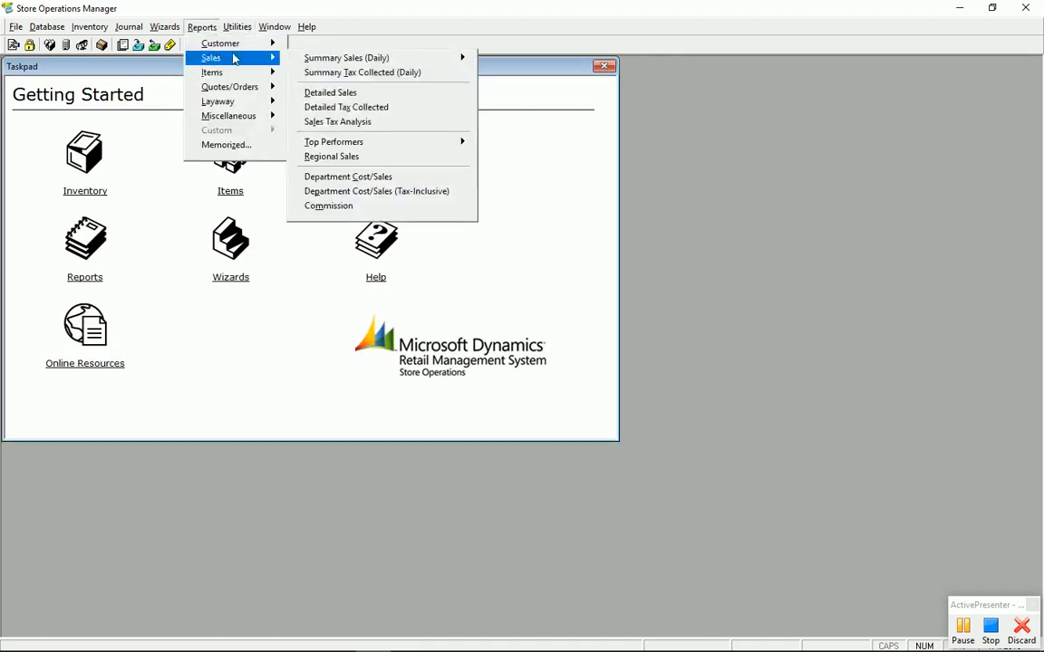
pyautogui.click(355, 94)
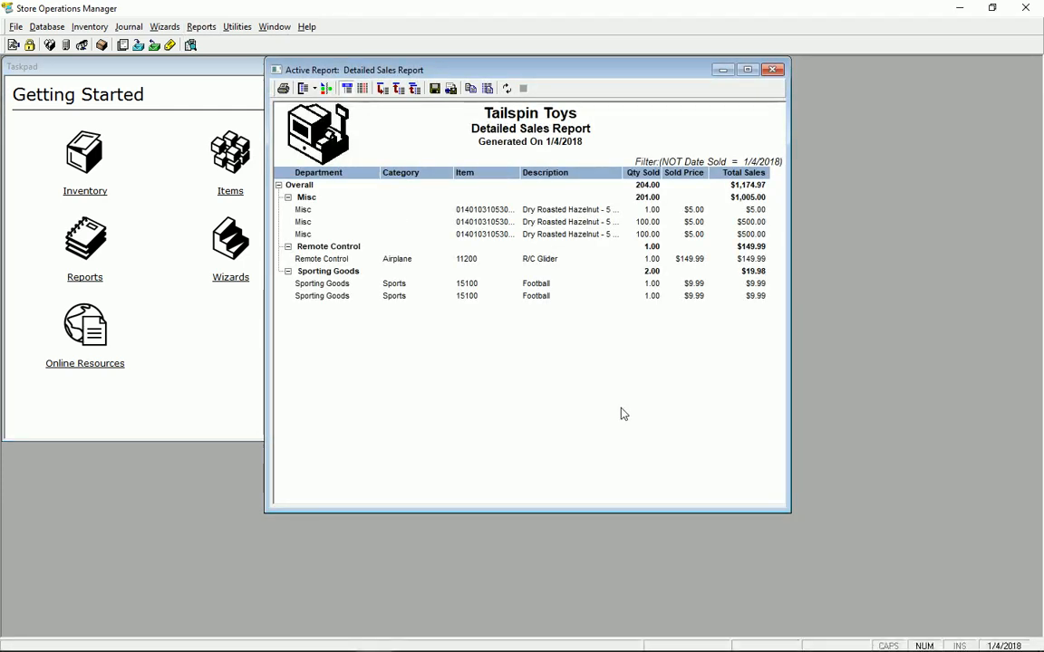
pyautogui.click(747, 70)
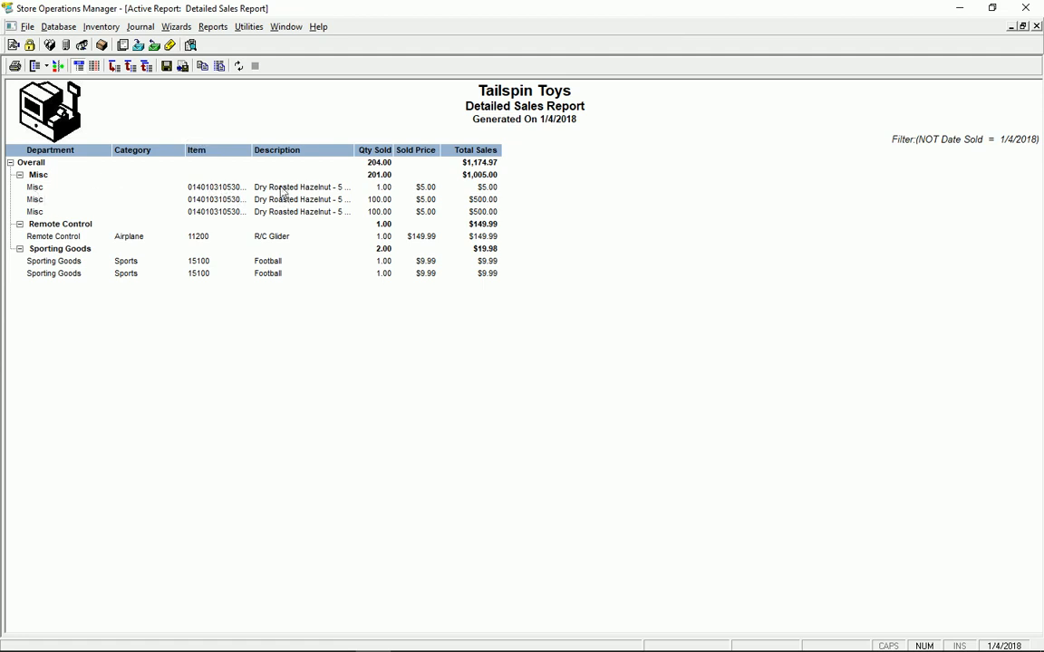
# View the properties of the Dry Roasted Hazelnut - 5 OZ item from the report, and close both the report and the item.
pyautogui.doubleClick(227, 195)
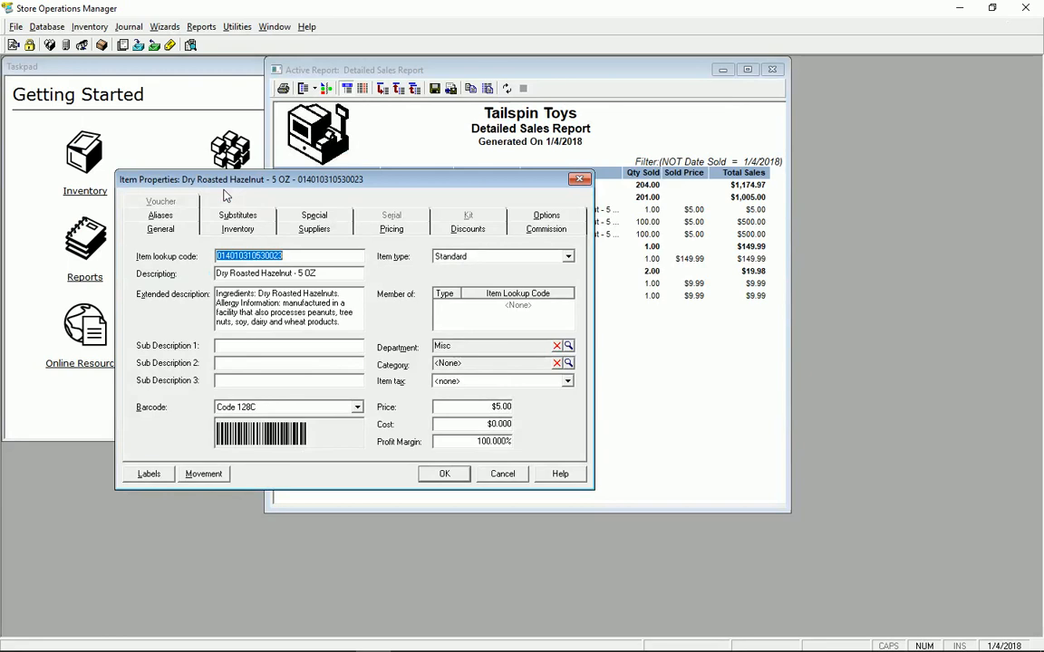
pyautogui.click(490, 79)
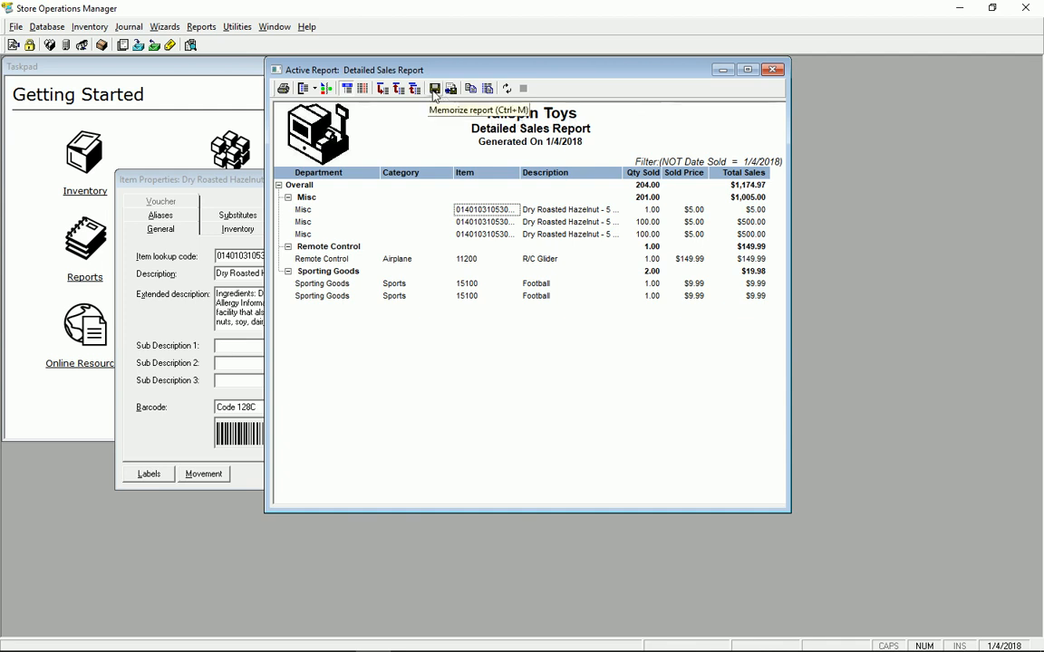
pyautogui.click(773, 71)
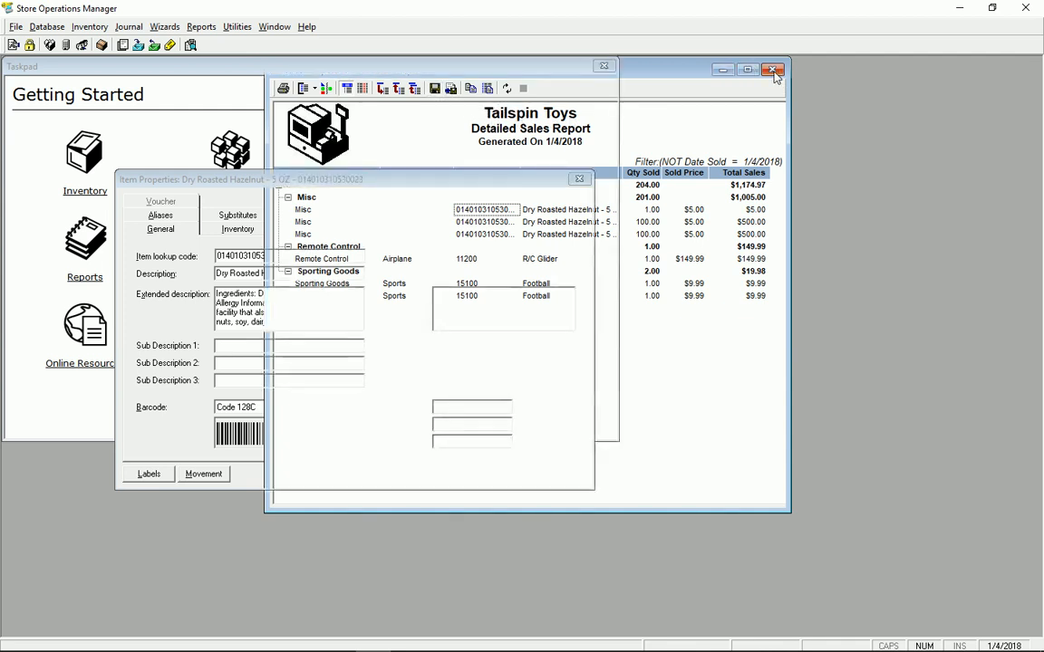
pyautogui.click(502, 474)
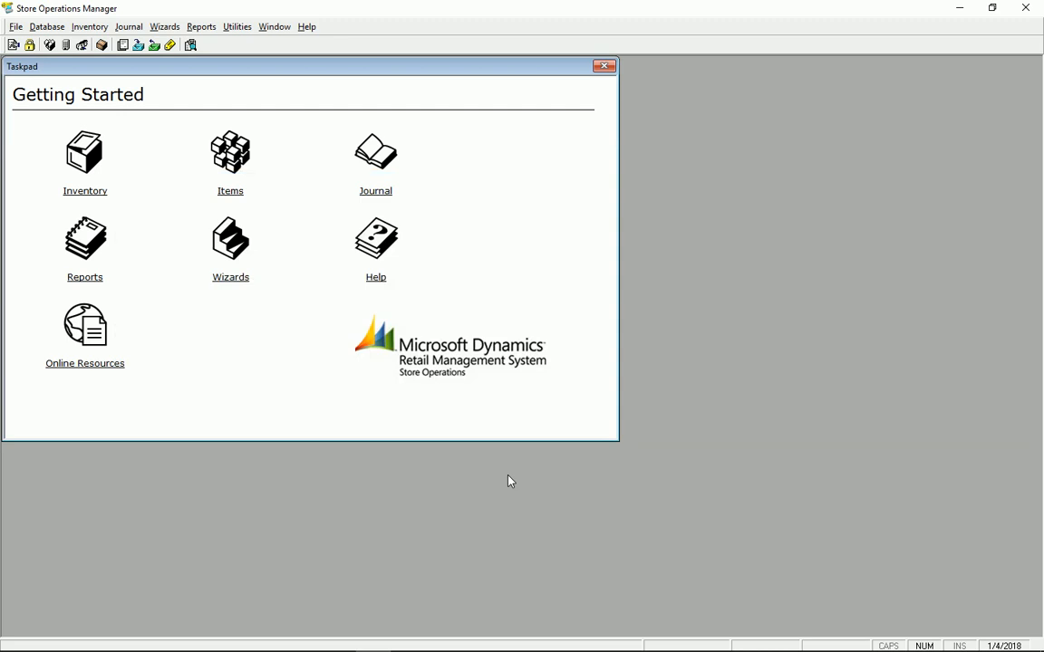
# Switch to Retail Management Hero Store Manager and open the filter settings of the Detailed Sales report under Sales.
pyautogui.hotkey('alt', 'Tab')
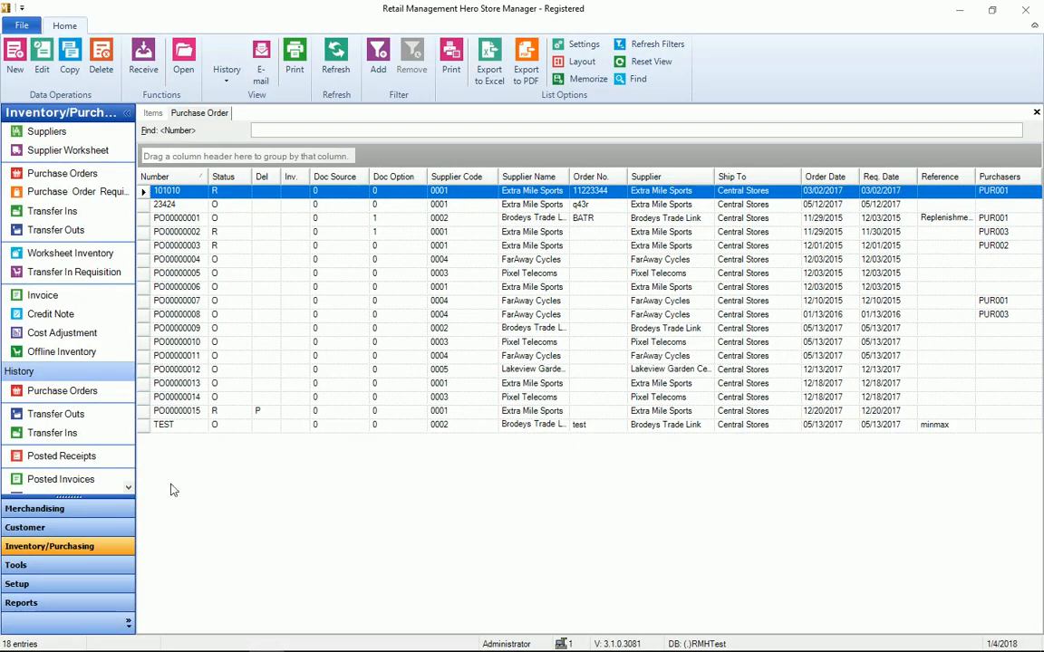
pyautogui.click(13, 603)
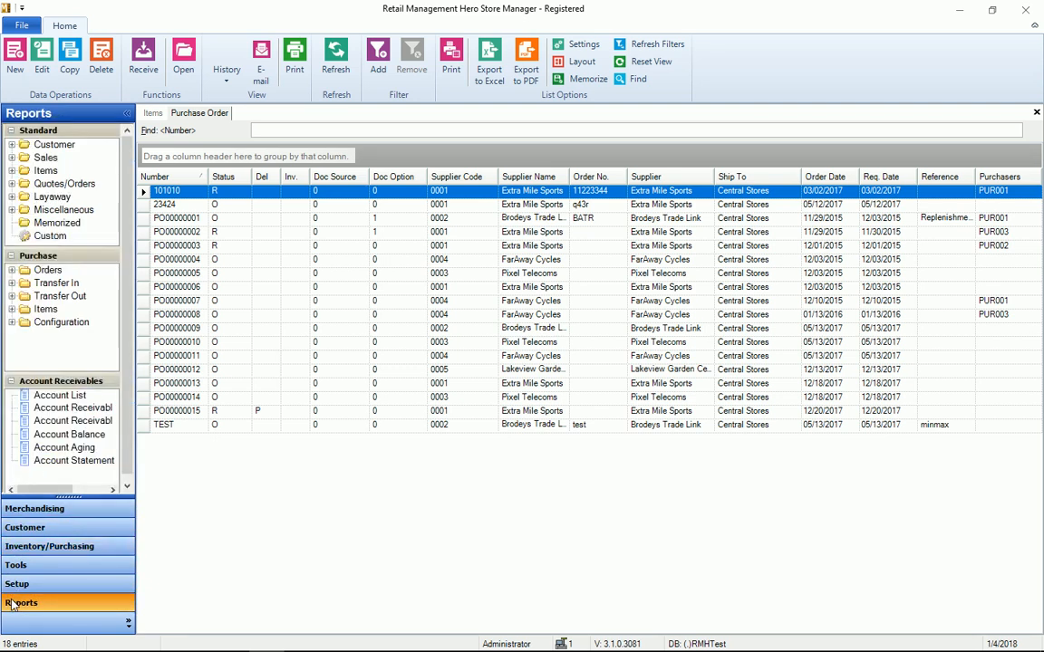
pyautogui.click(12, 158)
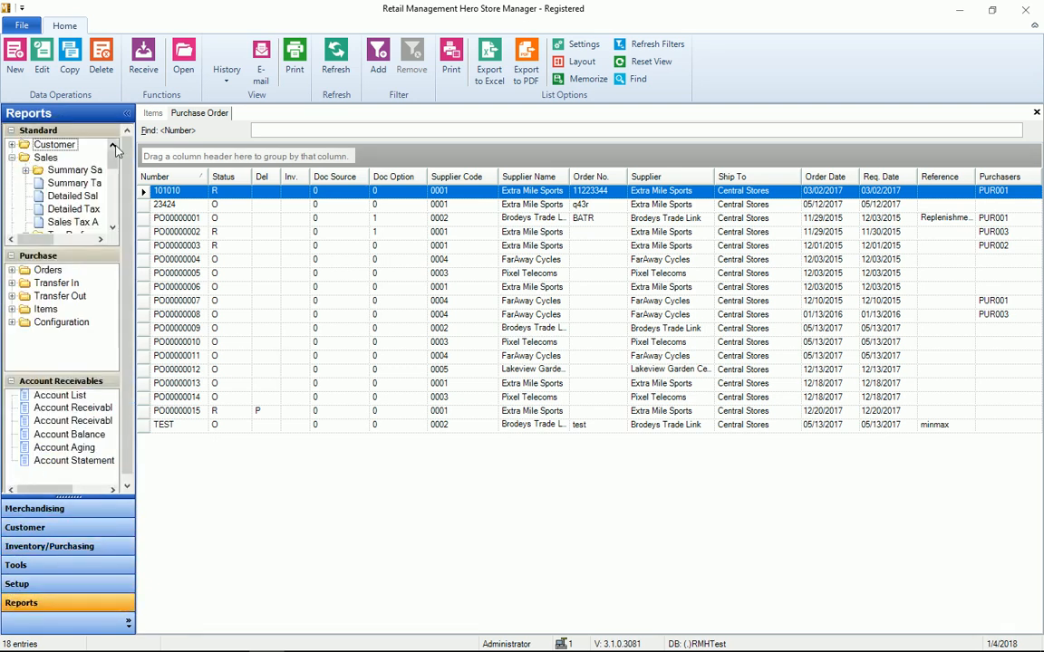
pyautogui.doubleClick(75, 196)
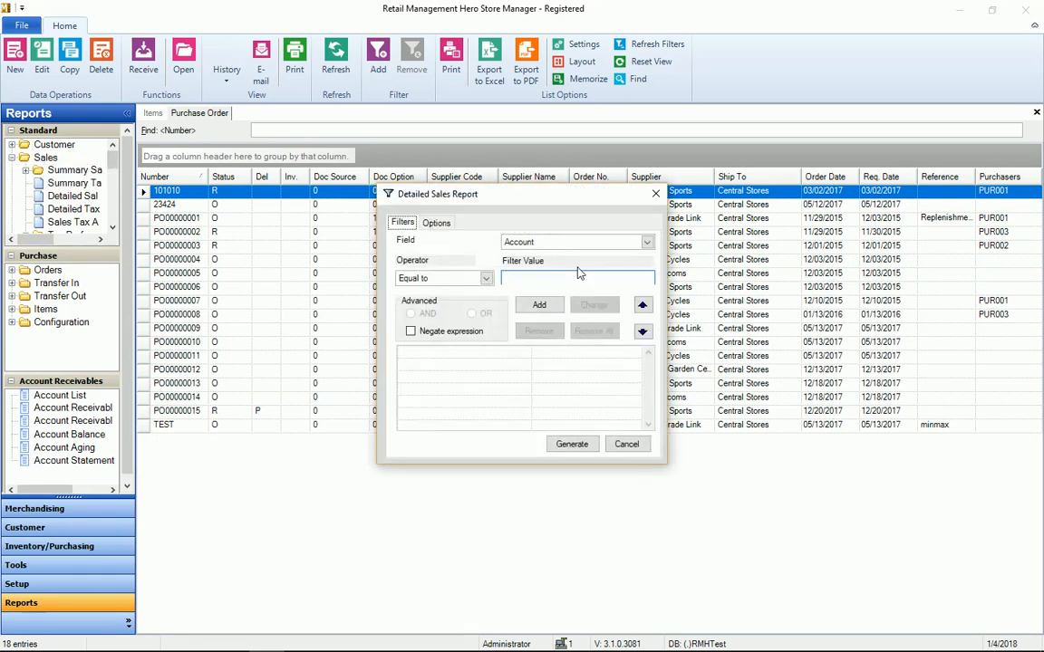
# Filter the Detailed Sales report to Account Not equal to 1 and generate it.
pyautogui.click(486, 279)
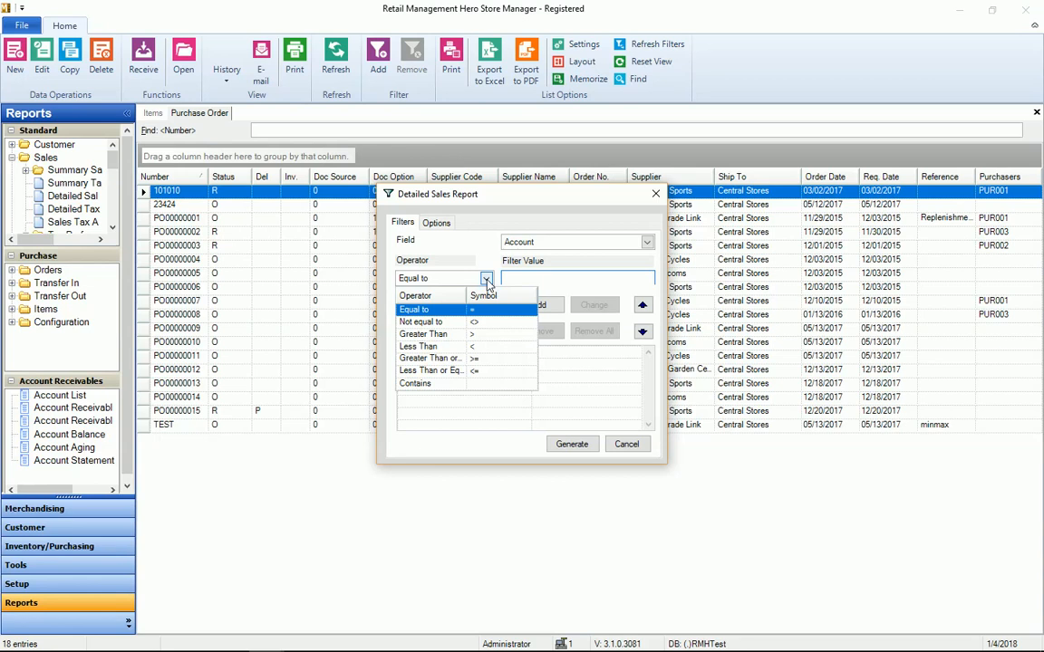
pyautogui.click(466, 322)
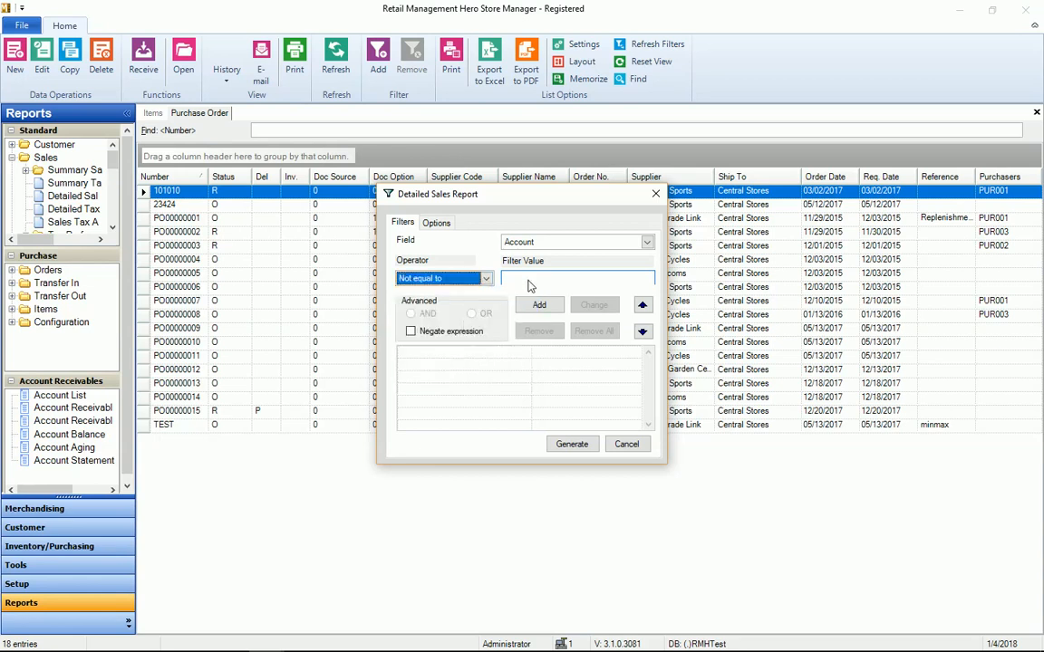
pyautogui.click(538, 282)
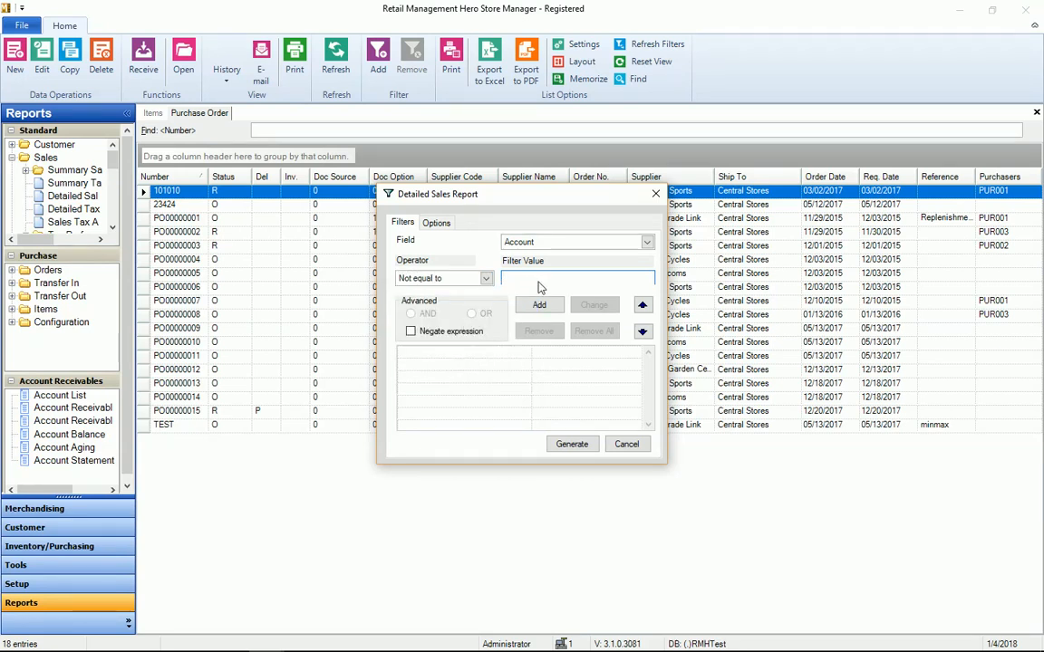
pyautogui.write('1')
pyautogui.click(541, 307)
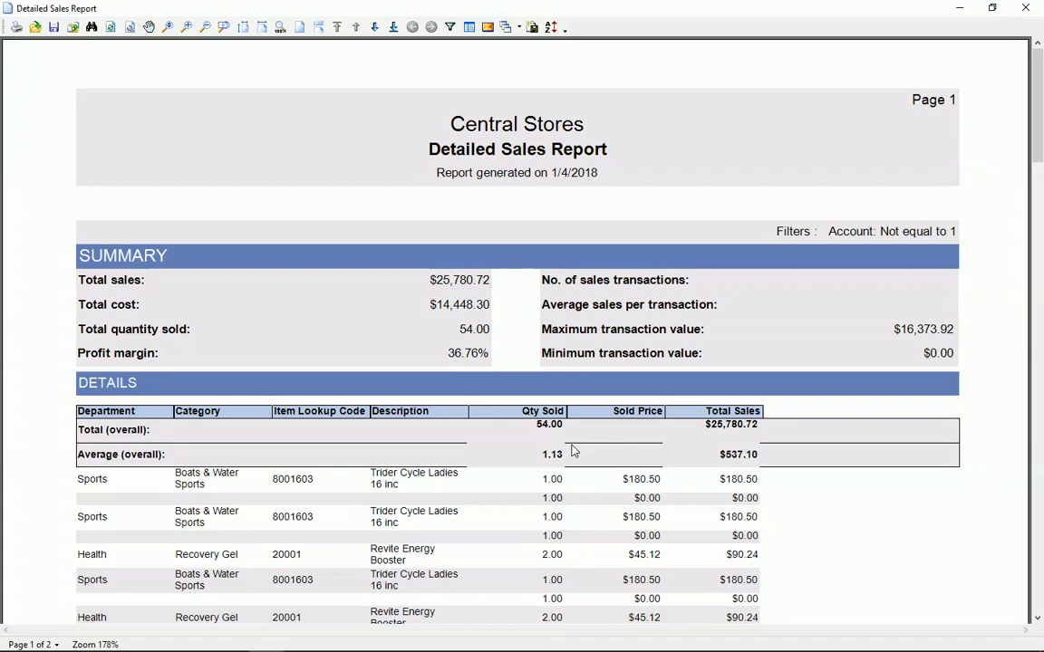
# Review both pages of the Detailed Sales report from summary to last sales line, and open its column selection.
pyautogui.scroll(-5, 573, 450)
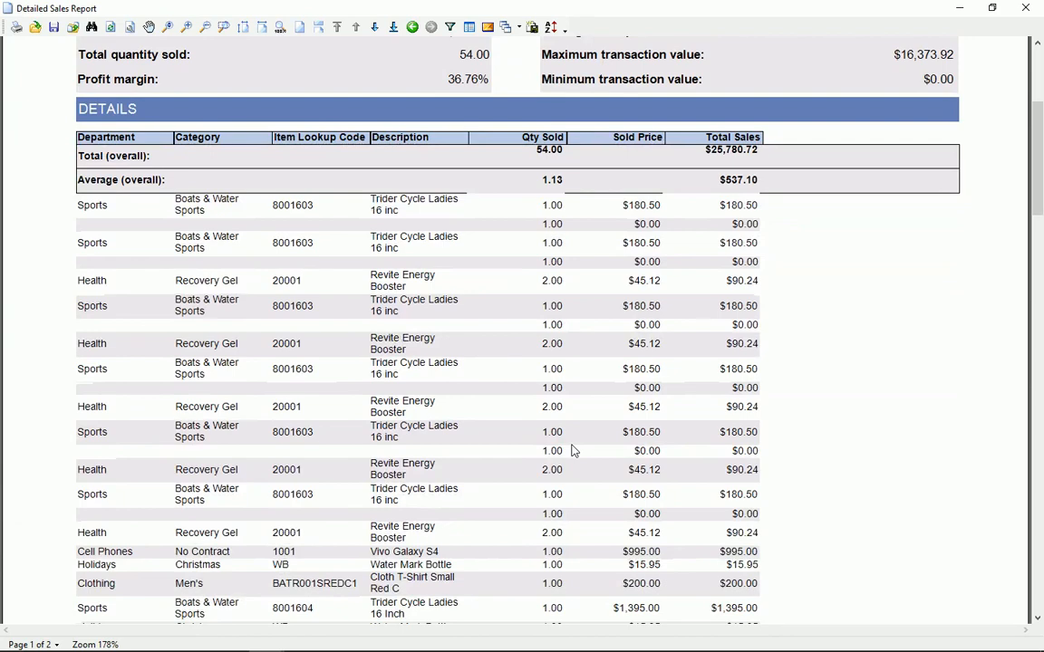
pyautogui.scroll(-15, 573, 450)
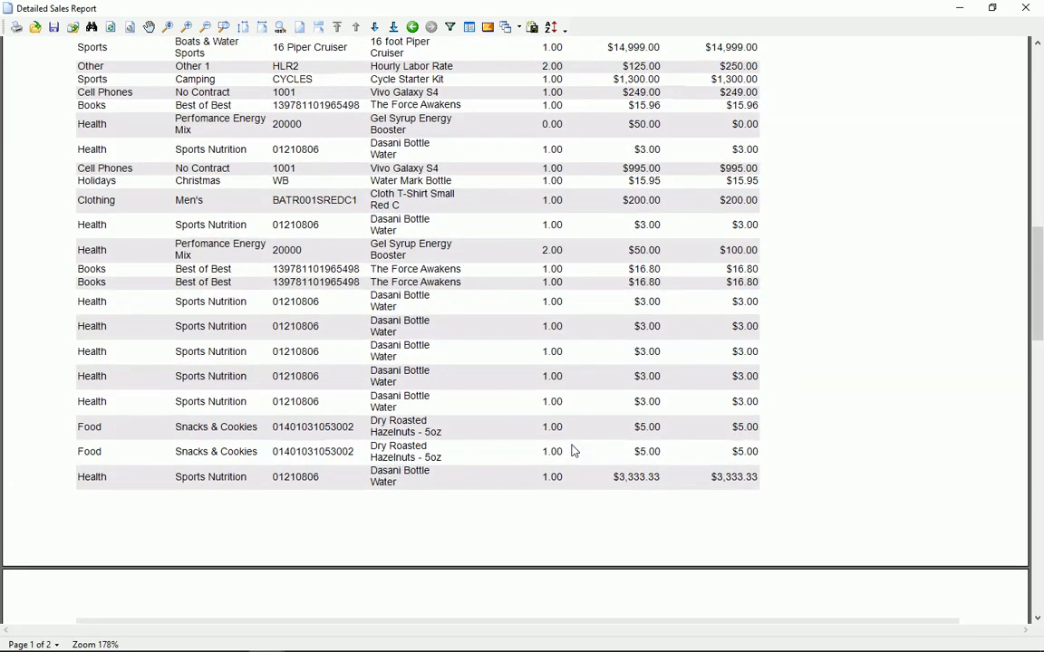
pyautogui.scroll(-10, 573, 450)
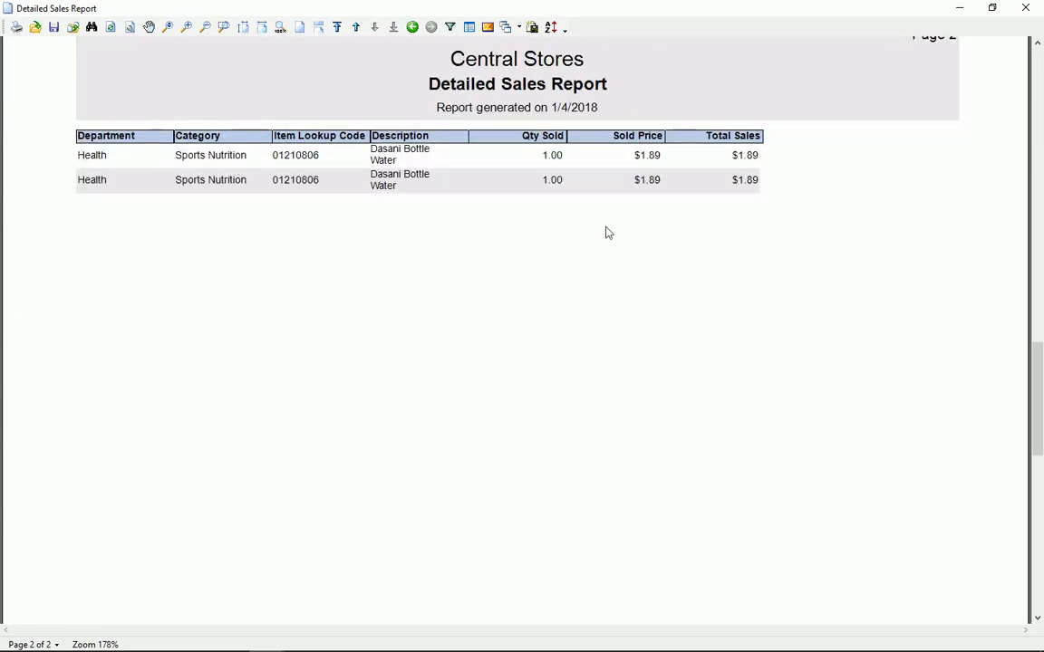
pyautogui.moveTo(1041, 334); pyautogui.dragTo(1041, 103)
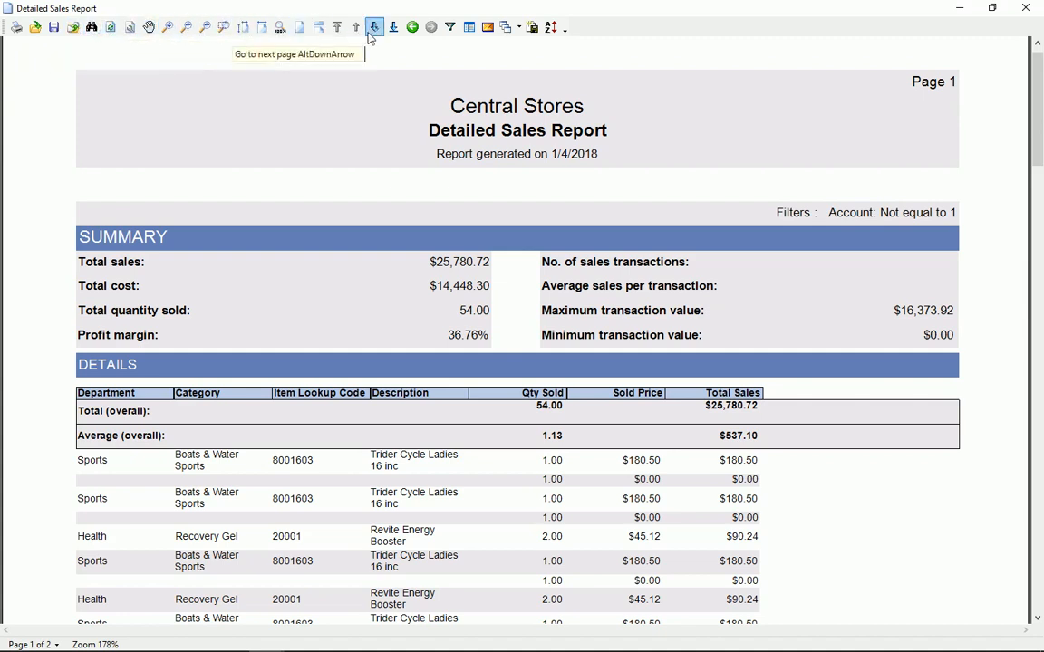
pyautogui.click(469, 28)
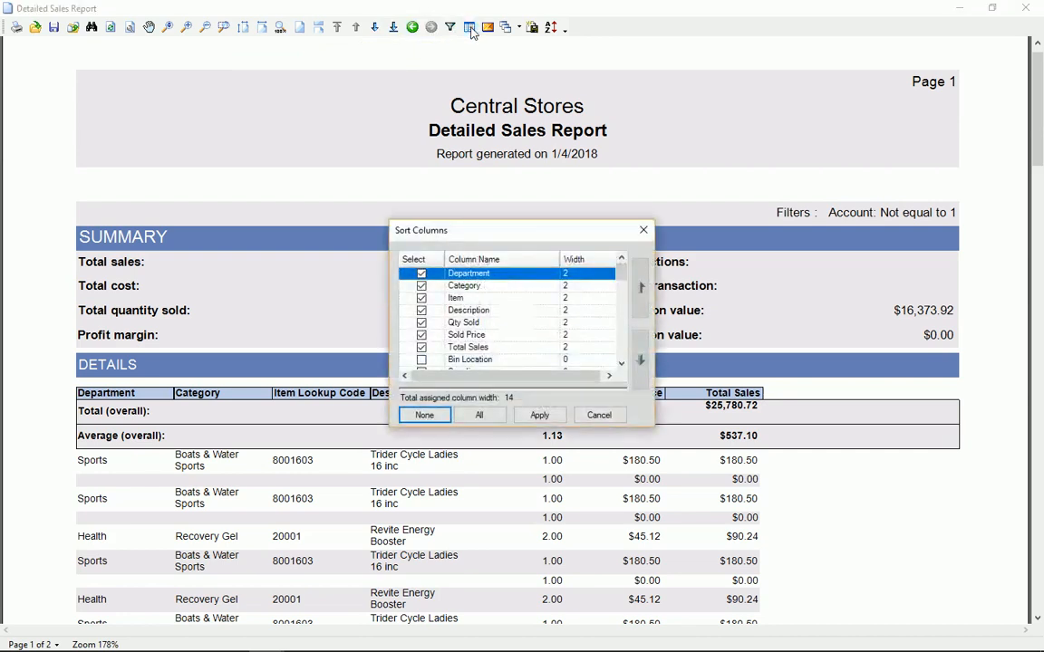
# Close the column selection and the Detailed Sales report, and switch to the Cloud Retailer back office in Chrome.
pyautogui.click(599, 415)
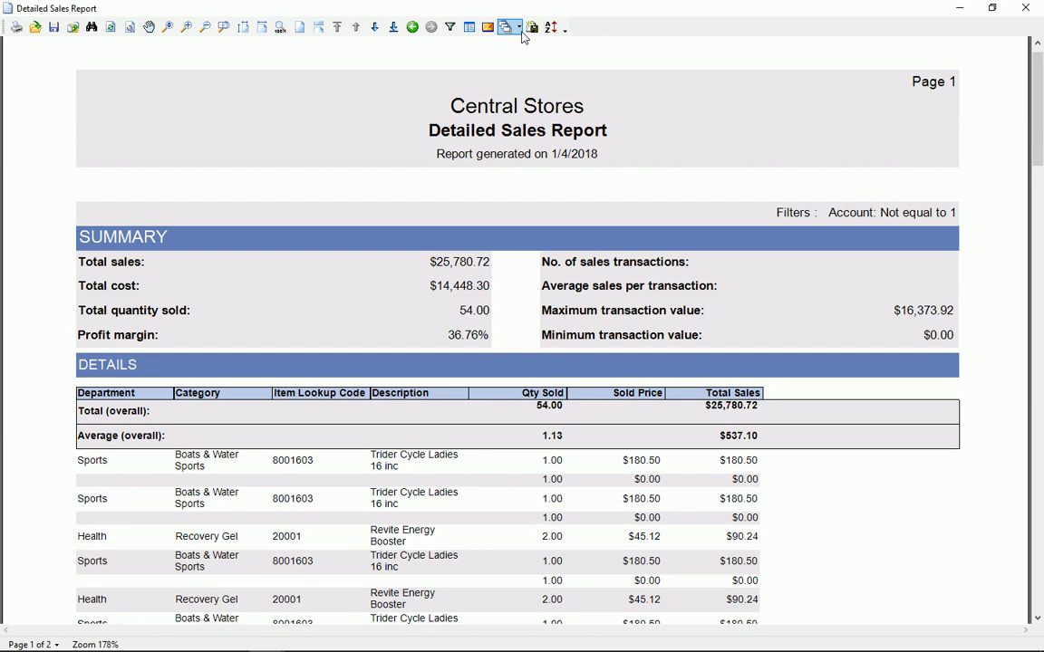
pyautogui.click(1025, 8)
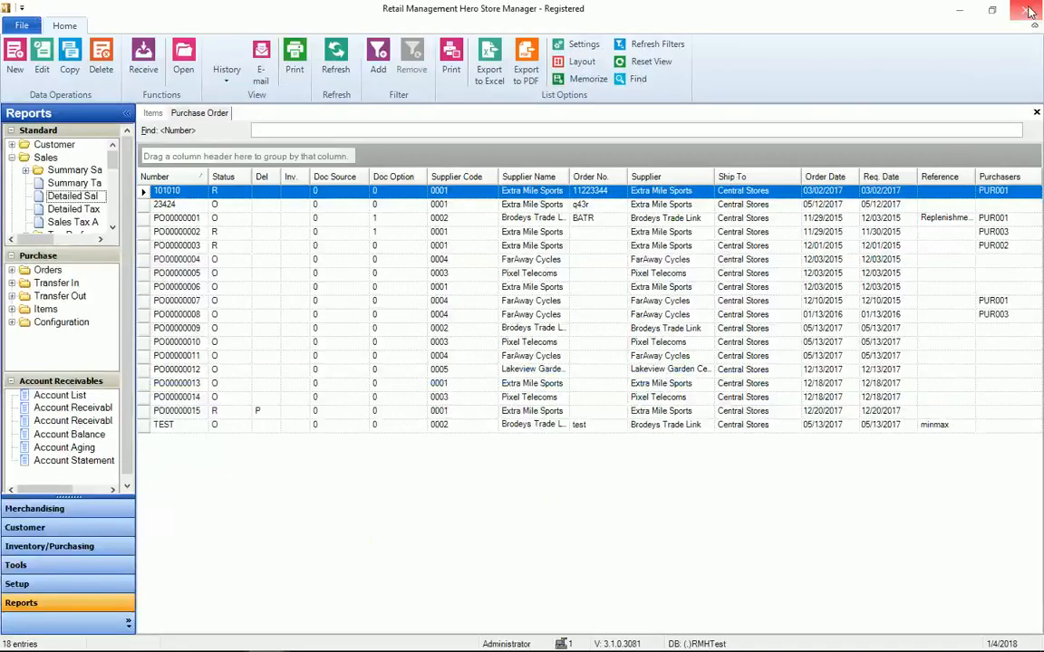
pyautogui.hotkey('alt', 'Tab')
pyautogui.press('Tab')
pyautogui.press('Tab')
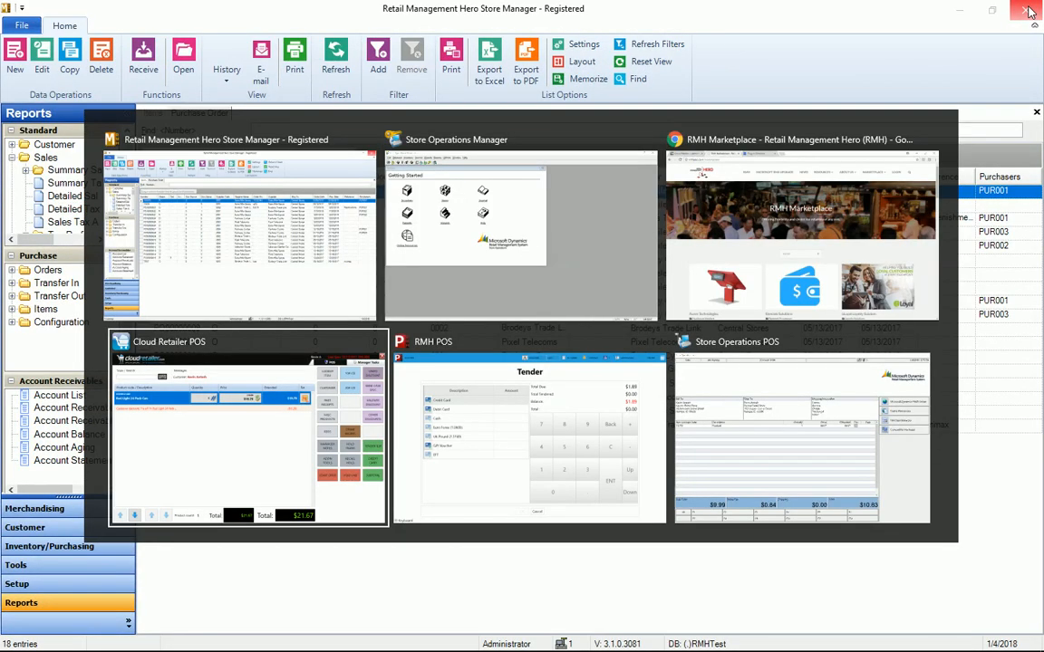
pyautogui.press('Tab')
pyautogui.press('Tab')
pyautogui.press('Tab')
pyautogui.press('Tab')
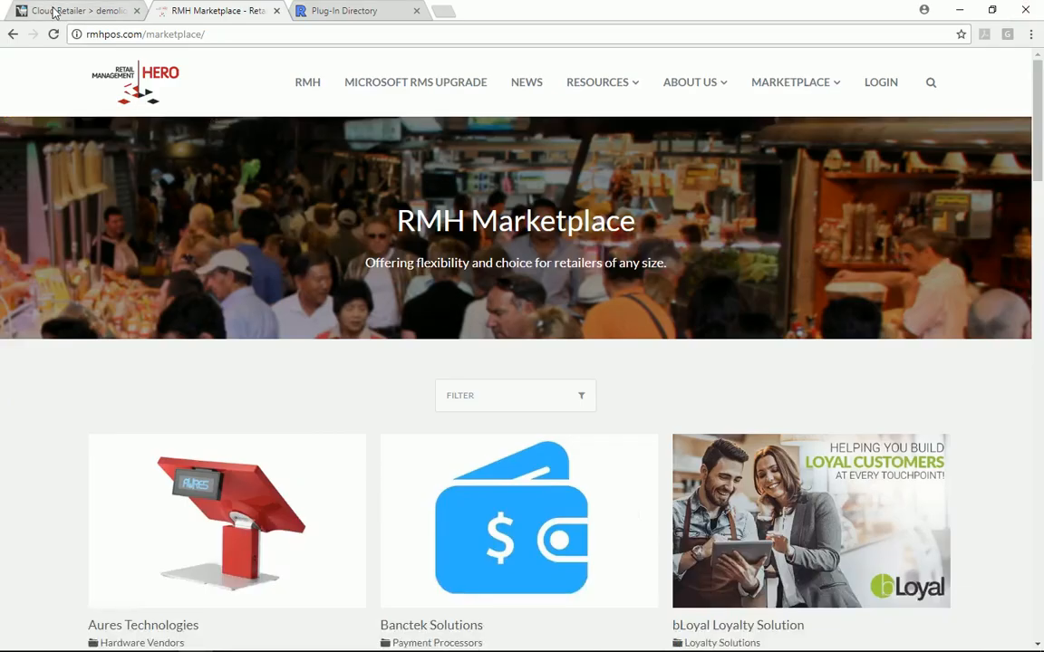
pyautogui.click(54, 12)
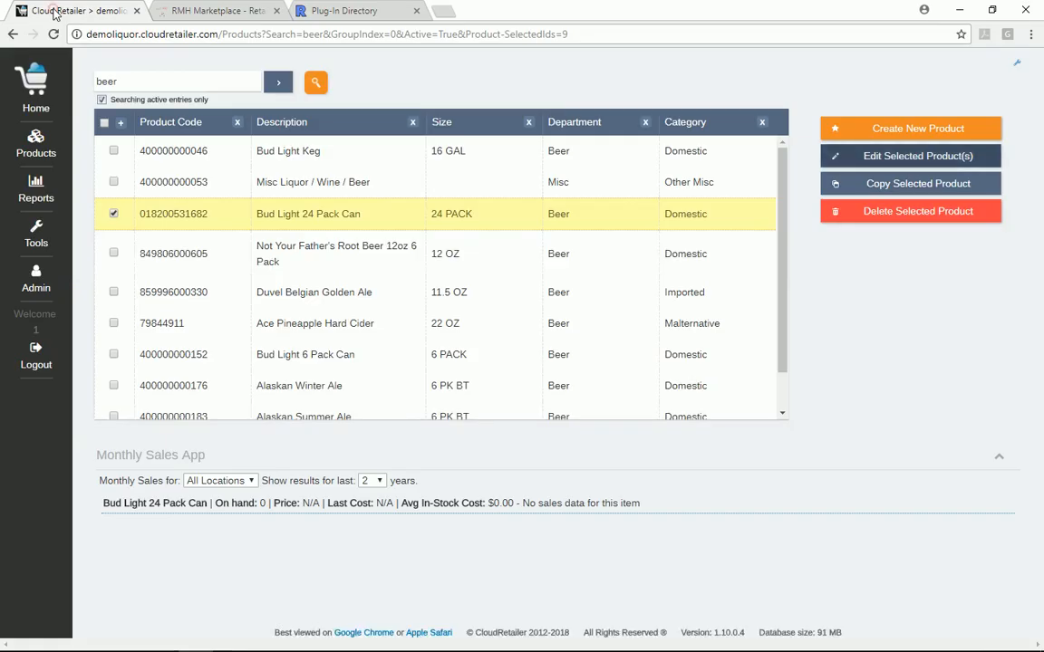
# Open the Detailed Sales with Customer Data report and remove its Item column.
pyautogui.click(34, 194)
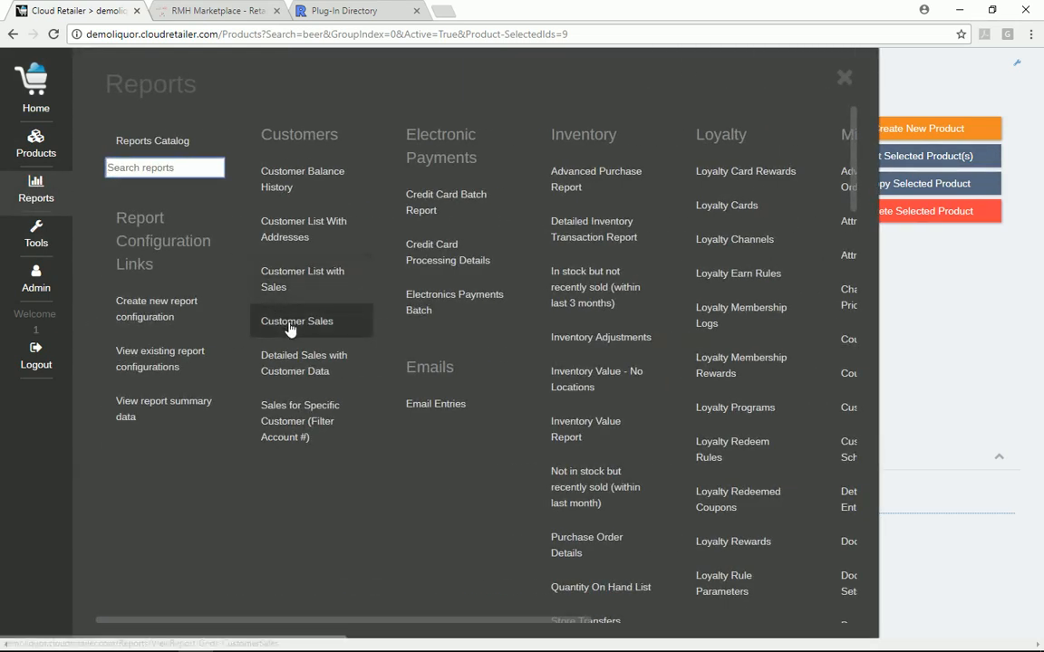
pyautogui.click(299, 359)
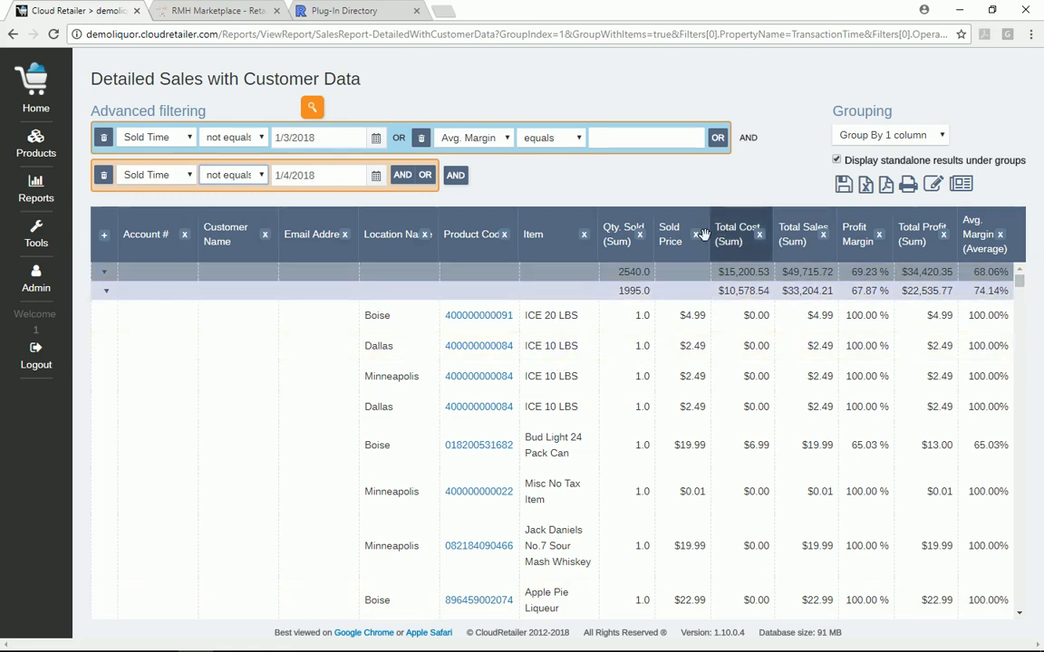
pyautogui.click(583, 235)
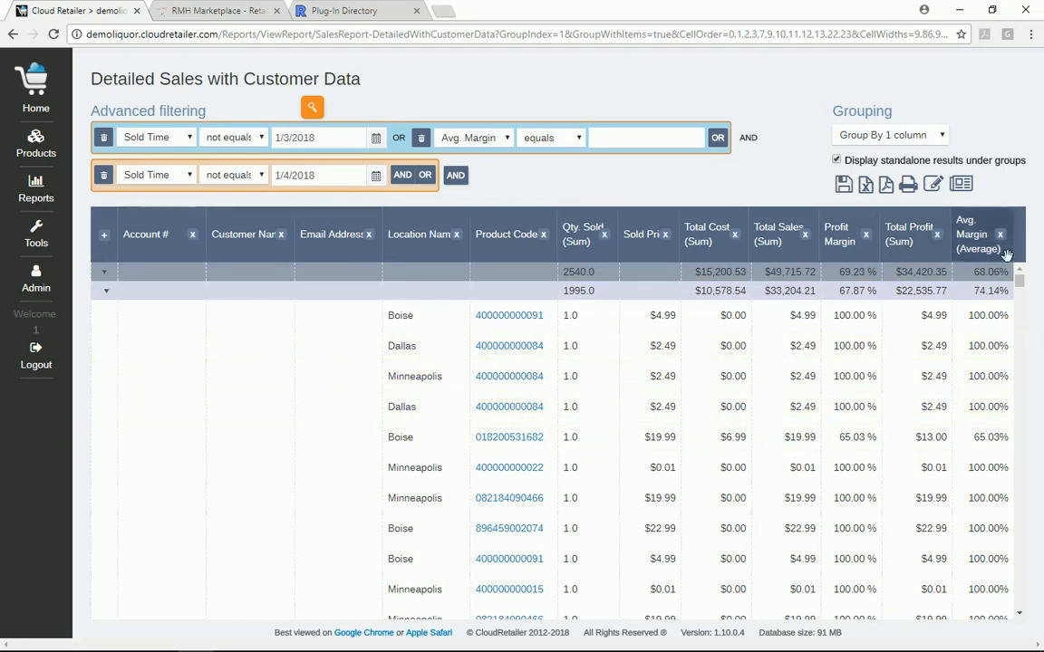
# Go to the customer groups near the end of the report and open a customer's record from the group's account link.
pyautogui.moveTo(1019, 280); pyautogui.dragTo(1027, 600)
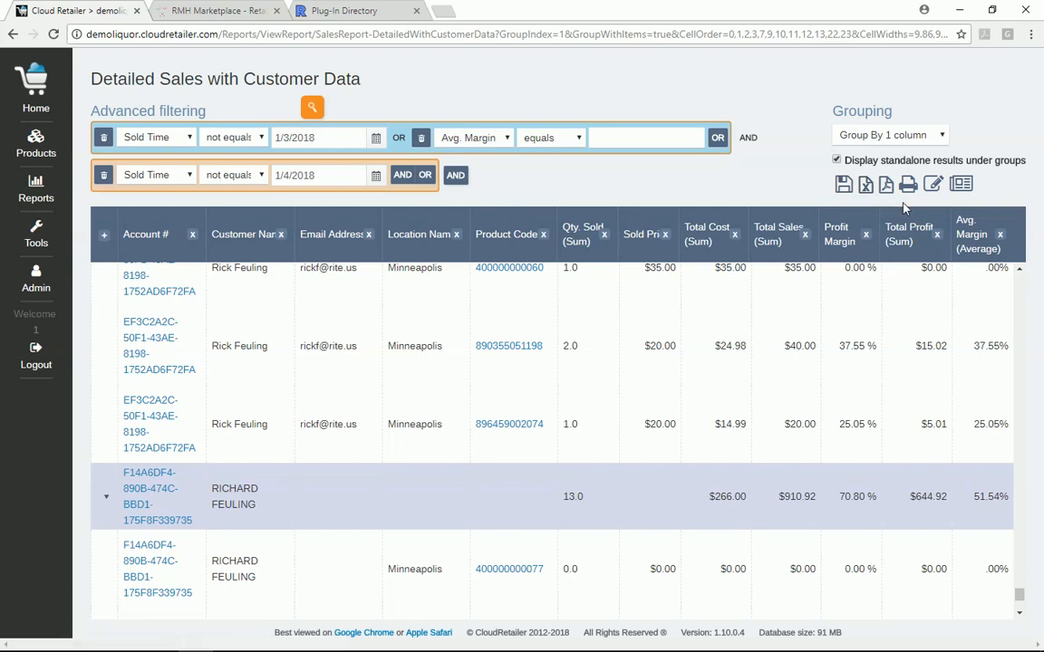
pyautogui.click(327, 333)
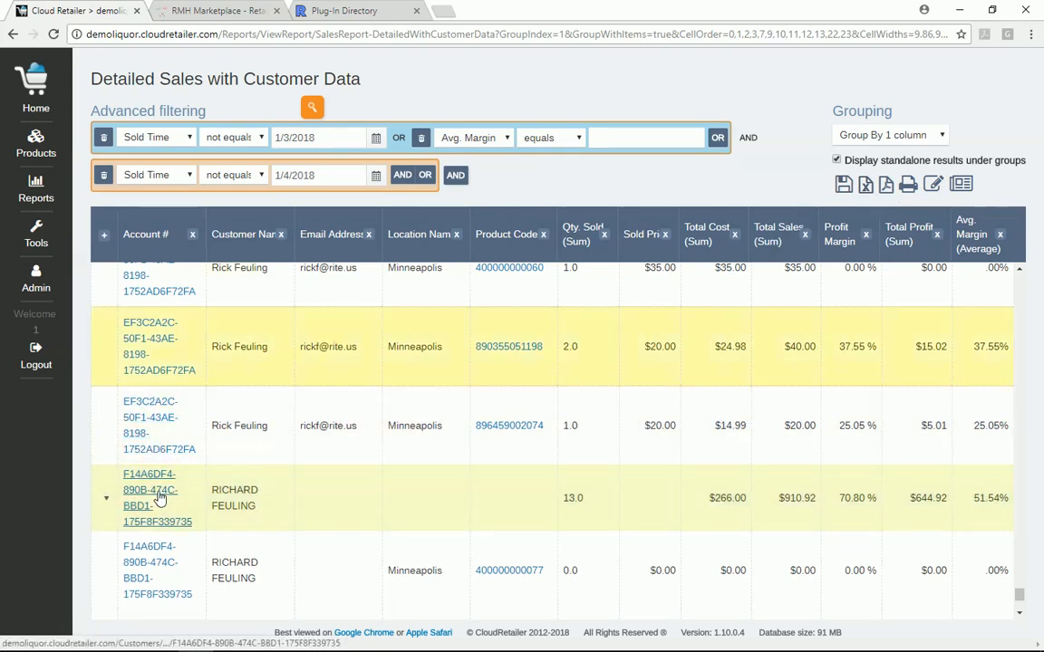
pyautogui.click(159, 497)
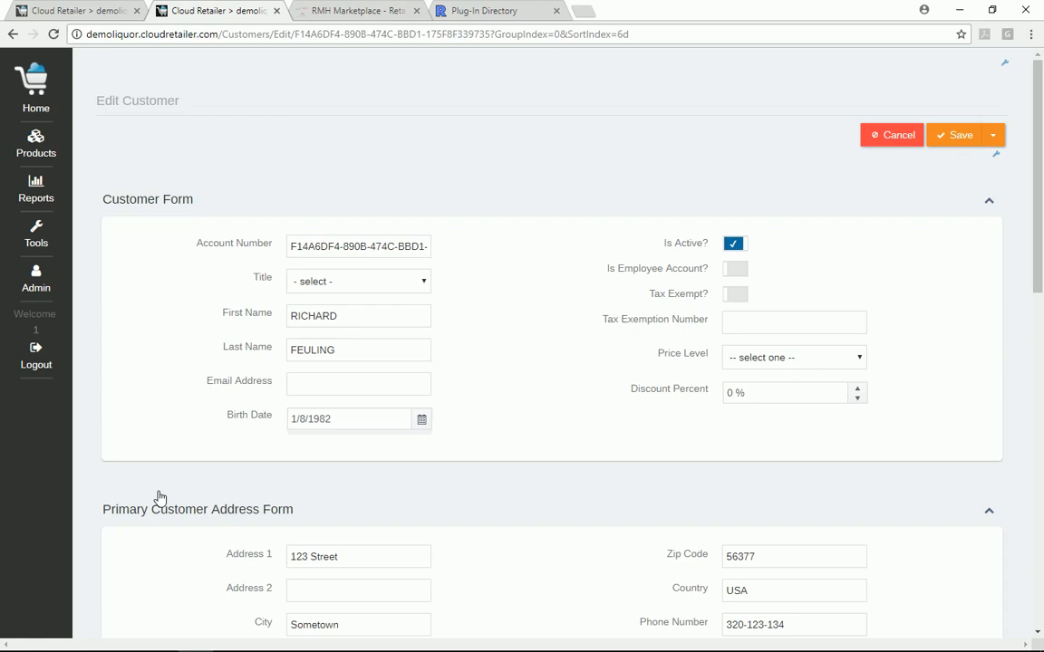
# Show Store Operations Manager and the open sale in Cloud Retailer POS, and return to Chrome.
pyautogui.hotkey('alt', 'Tab')
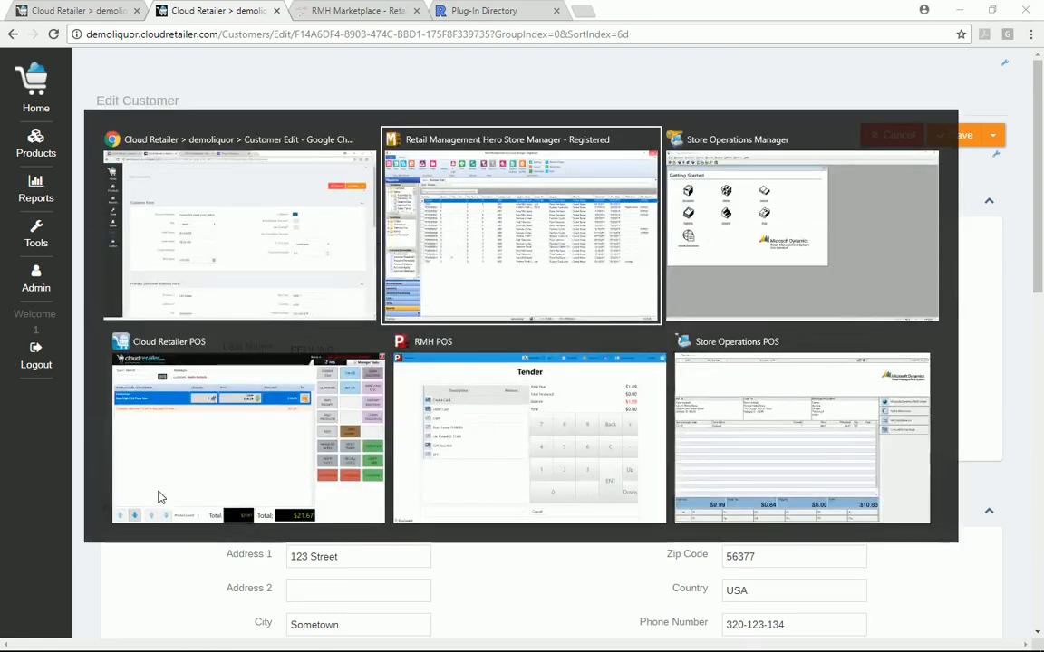
pyautogui.hotkey('alt', 'Tab')
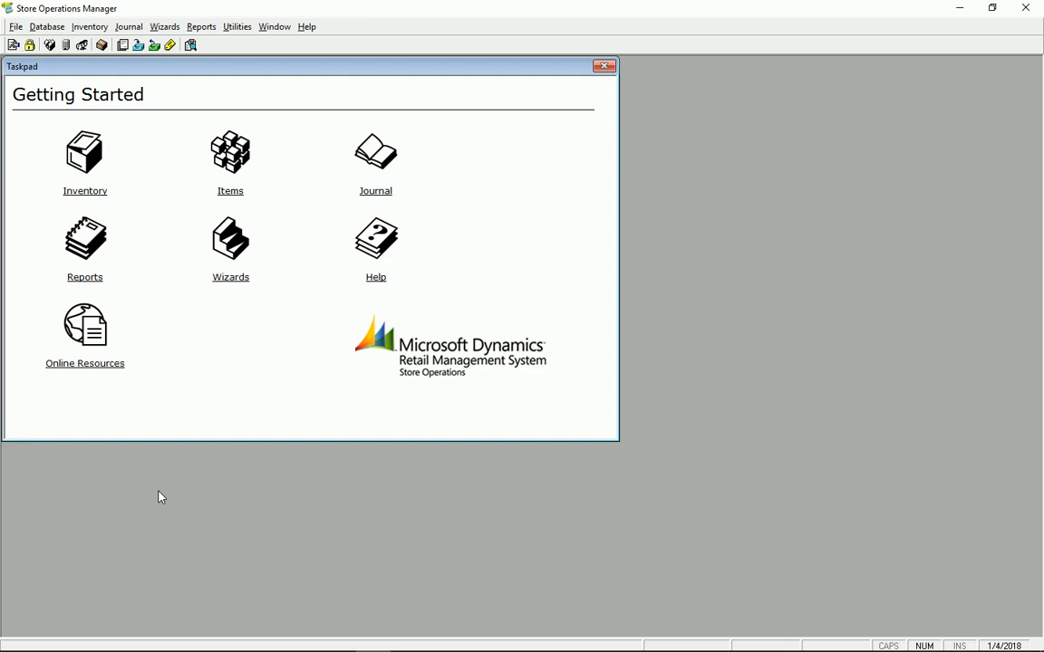
pyautogui.hotkey('alt', 'Tab')
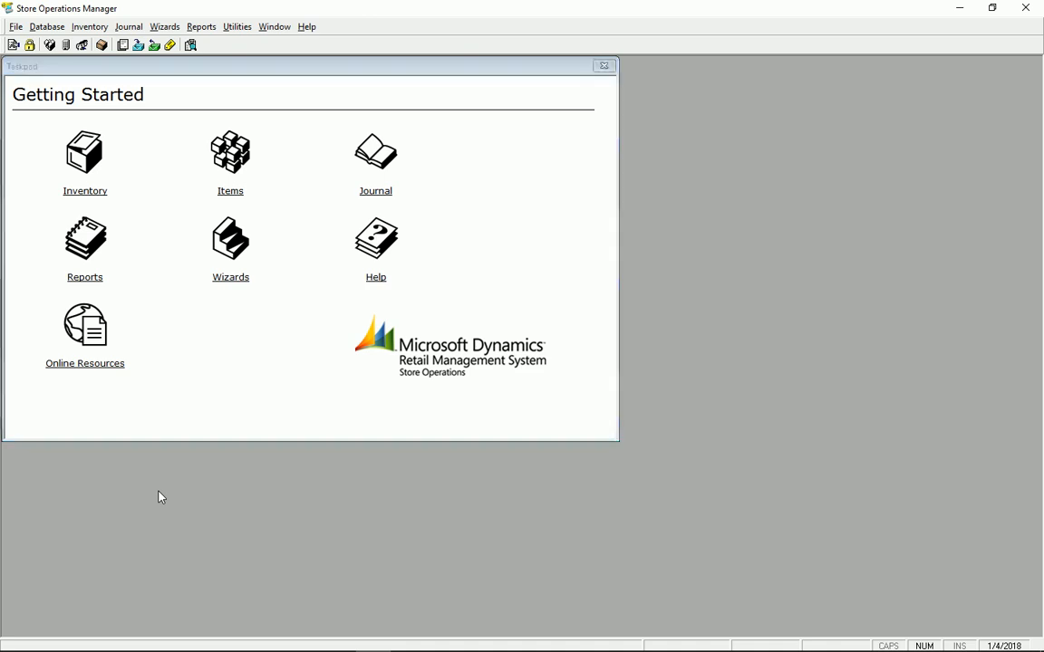
pyautogui.hotkey('alt', 'Tab')
pyautogui.hotkey('alt', 'Tab')
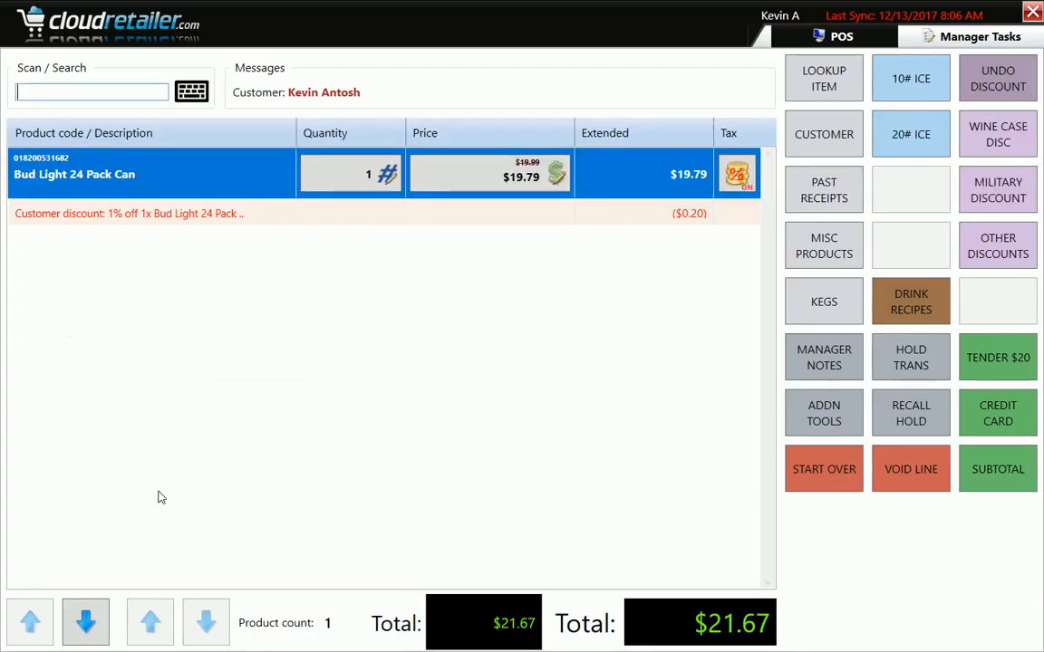
pyautogui.hotkey('alt', 'Tab')
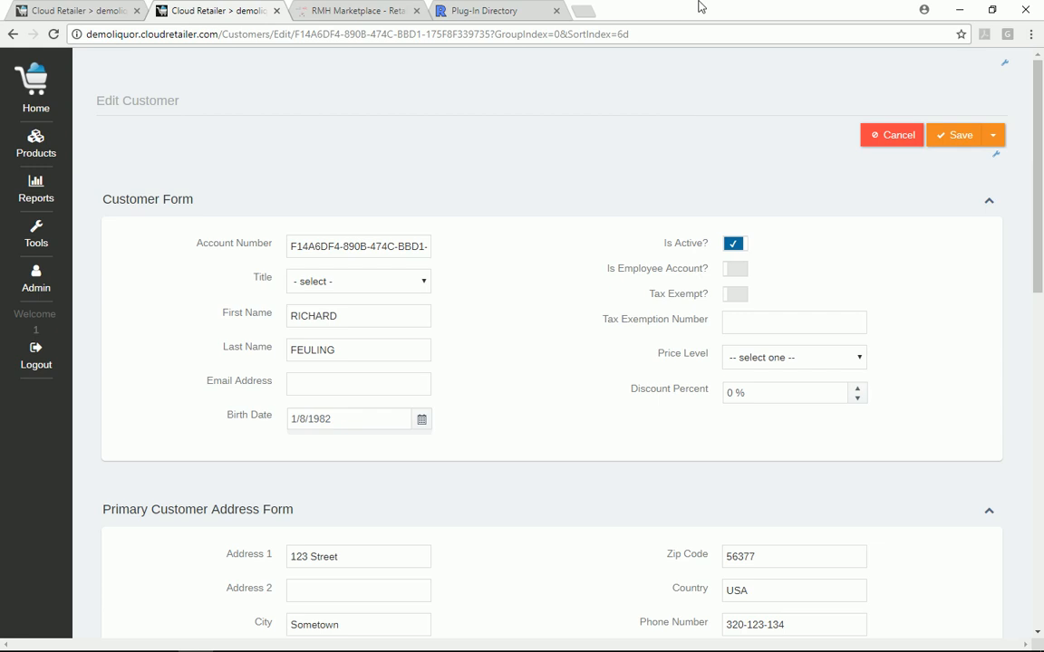
# Look through the RITE Plug-In Directory for the add-ons available for Microsoft Dynamics RMS.
pyautogui.click(471, 10)
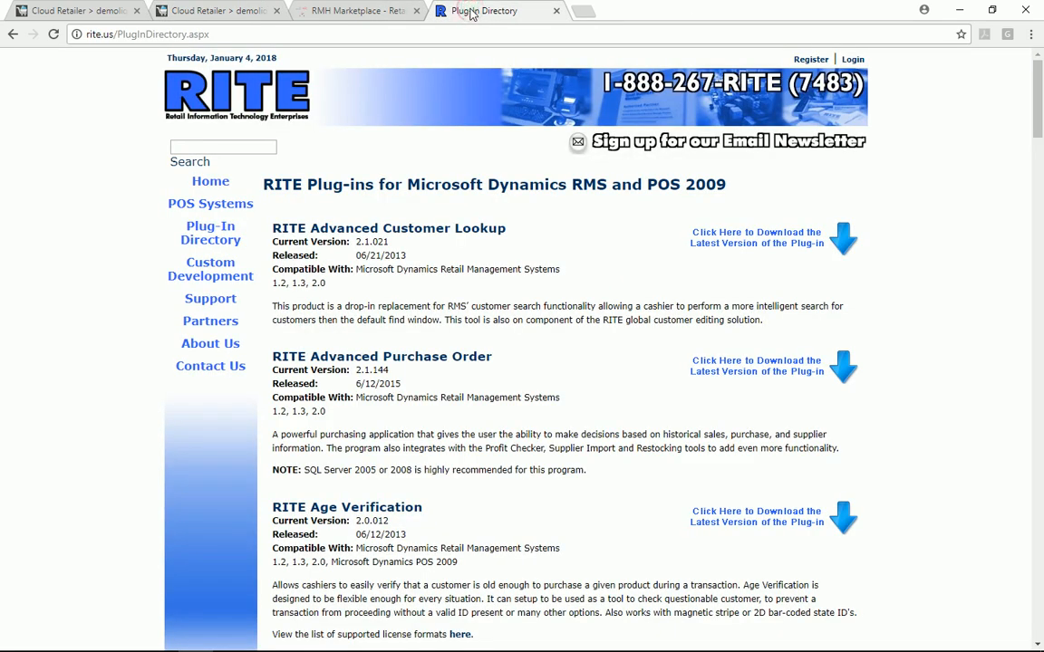
pyautogui.scroll(-13, 33, 443)
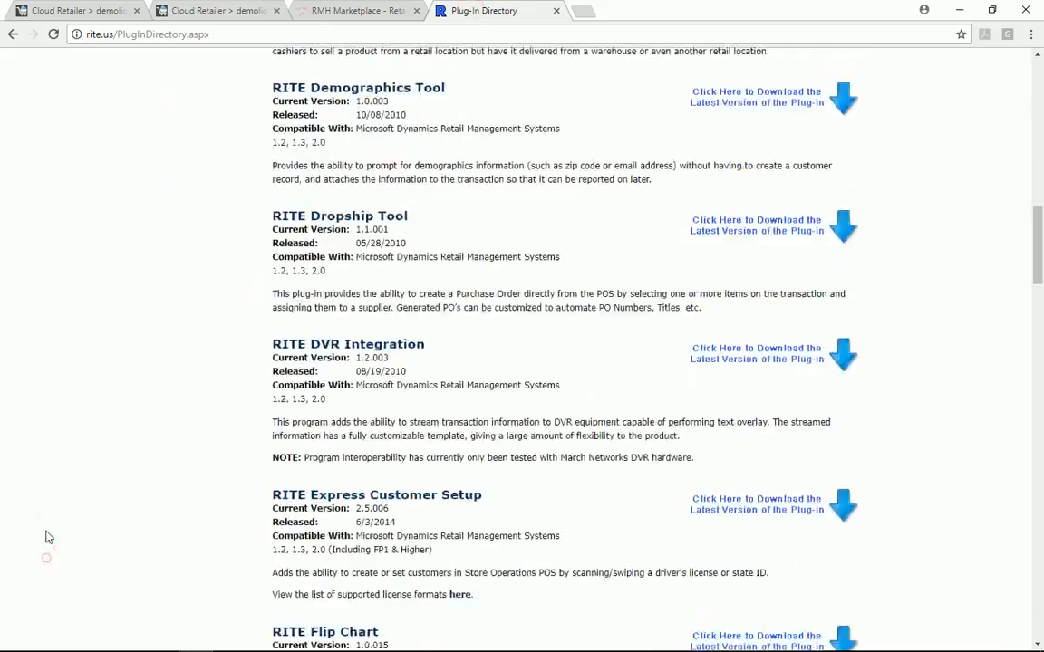
pyautogui.scroll(-15, 48, 537)
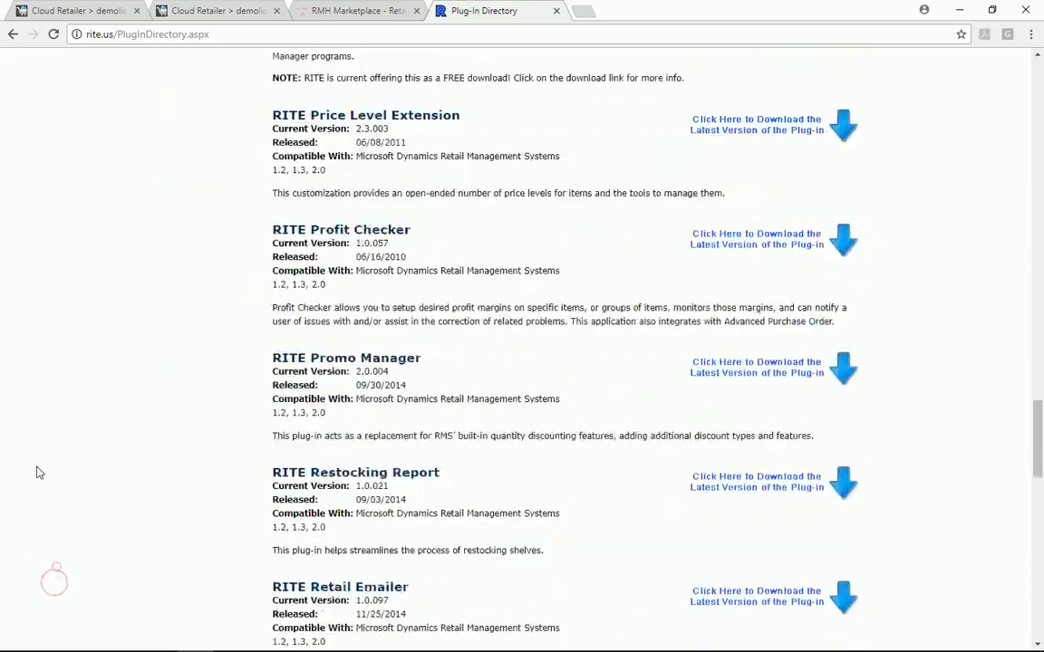
pyautogui.scroll(-15, 39, 472)
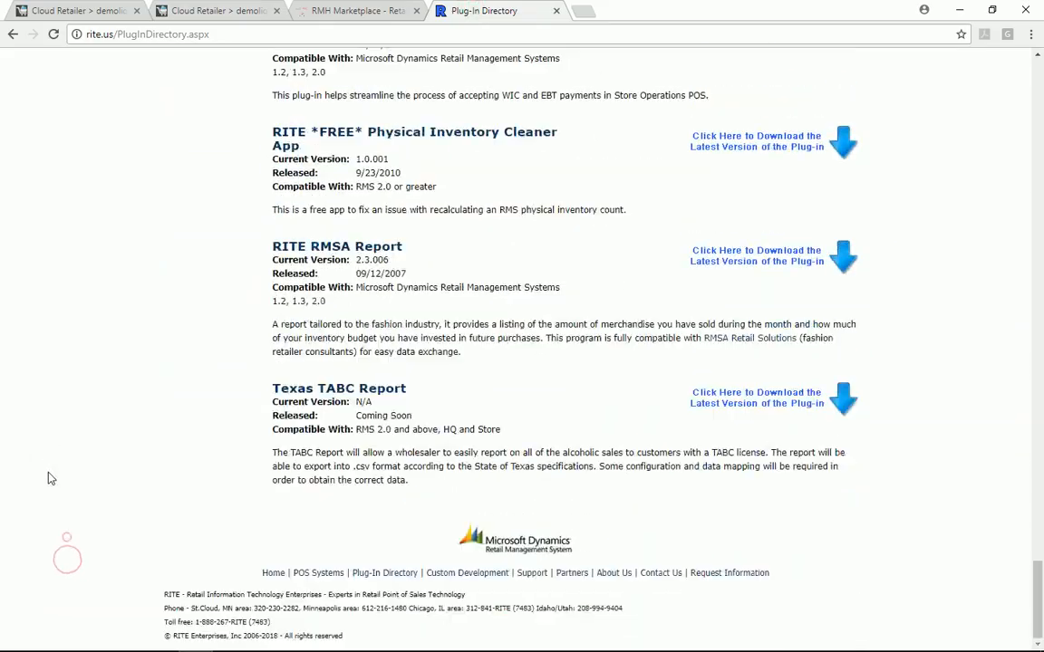
pyautogui.scroll(15, 51, 479)
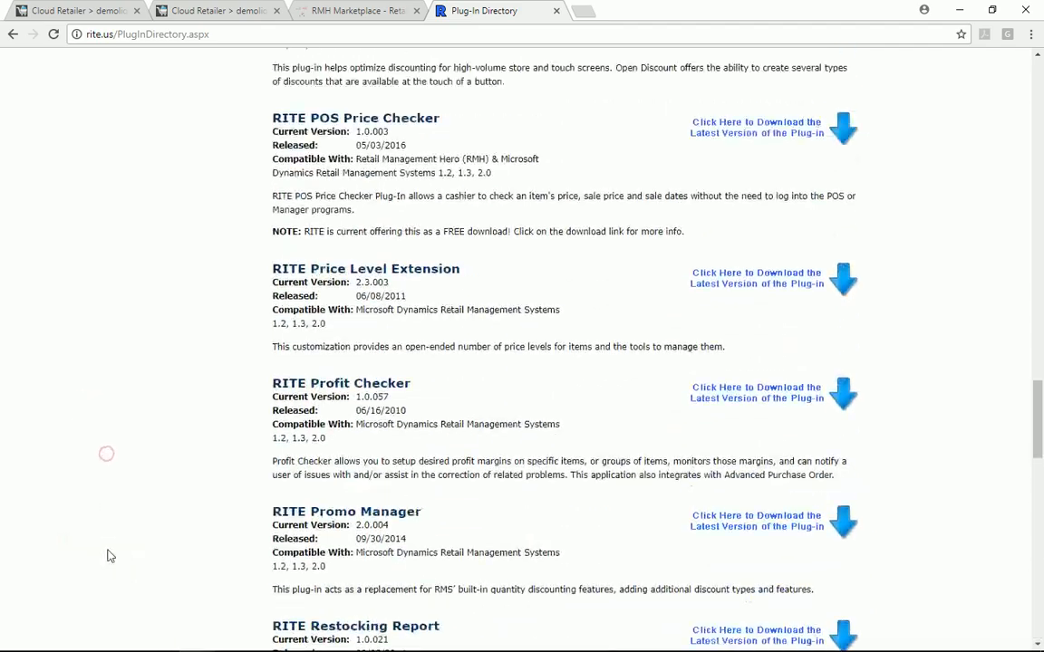
pyautogui.scroll(15, 107, 556)
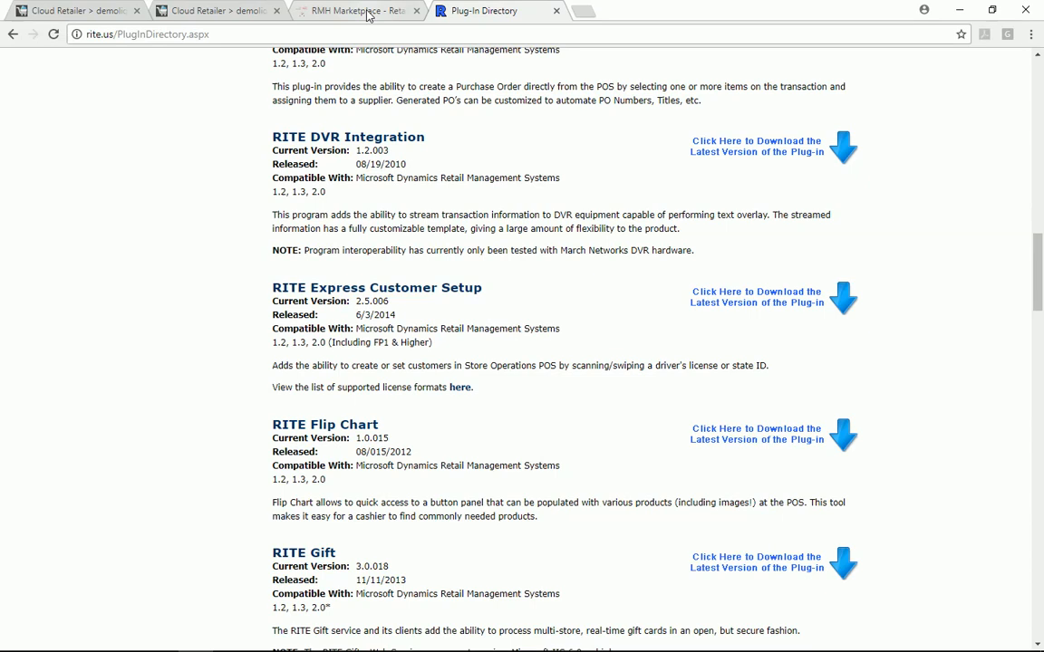
# Look through the RMH Marketplace for its hardware, payment, loyalty, accounting, reporting and e-commerce solutions.
pyautogui.click(358, 11)
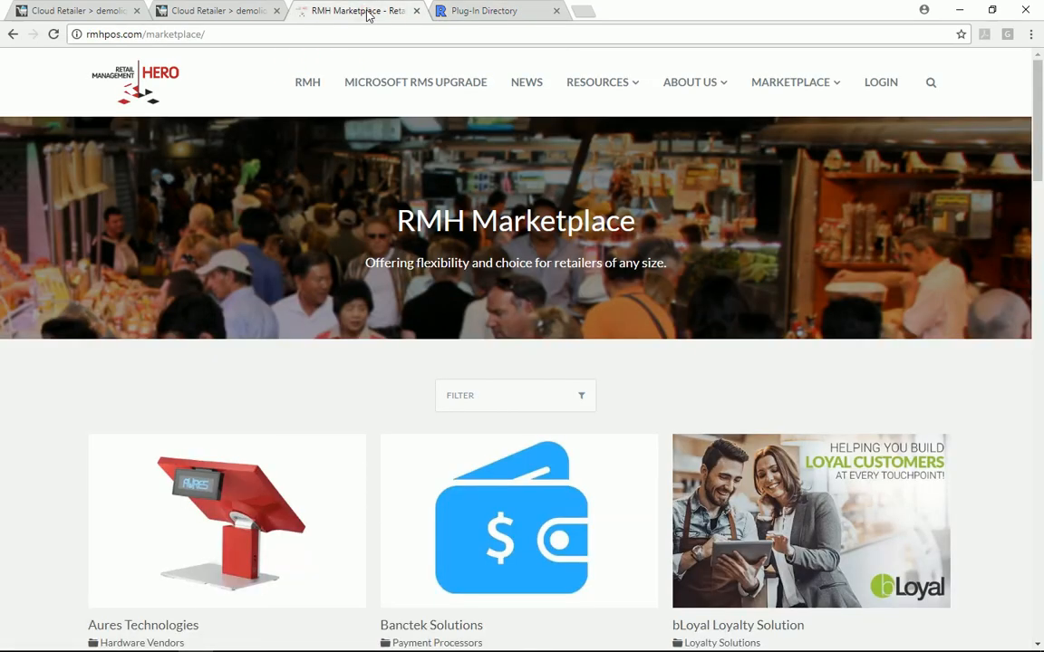
pyautogui.scroll(-7, 33, 489)
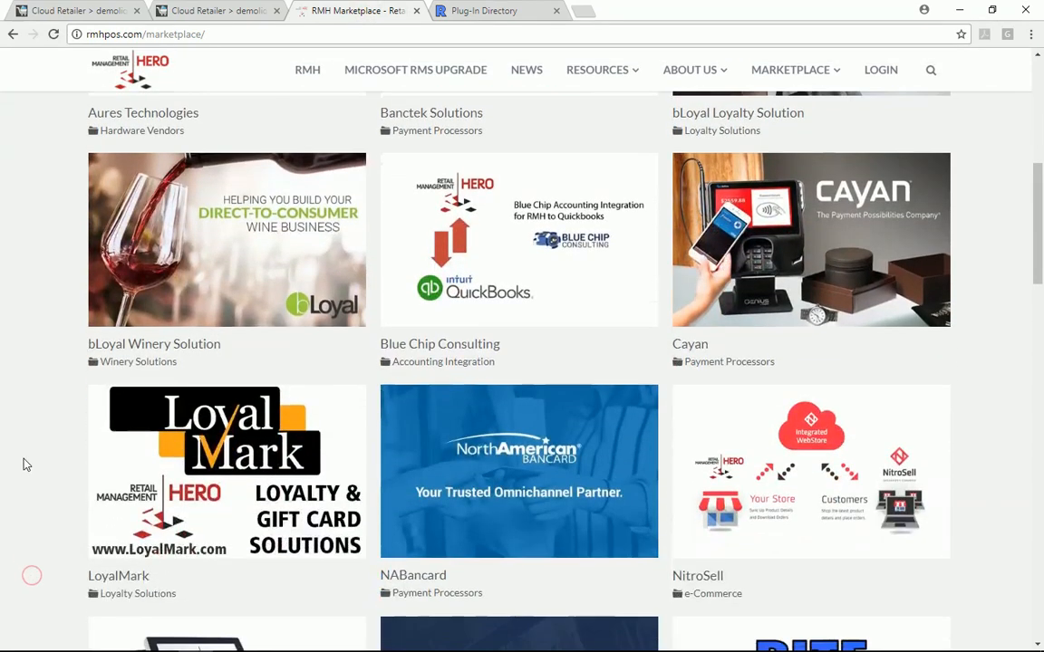
pyautogui.scroll(-7, 28, 490)
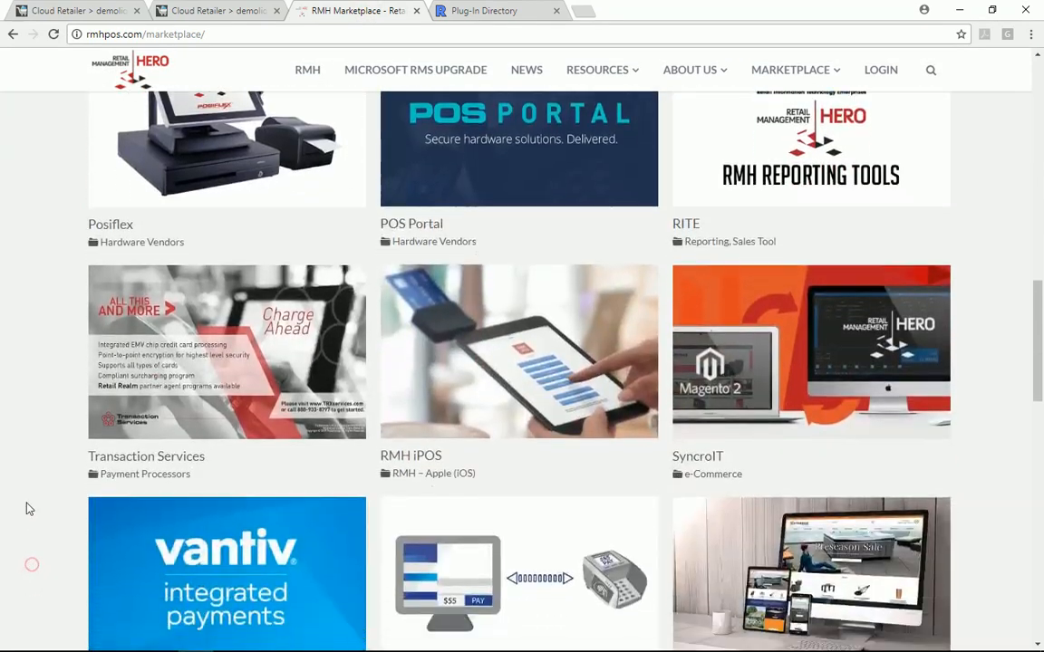
pyautogui.scroll(-3, 27, 490)
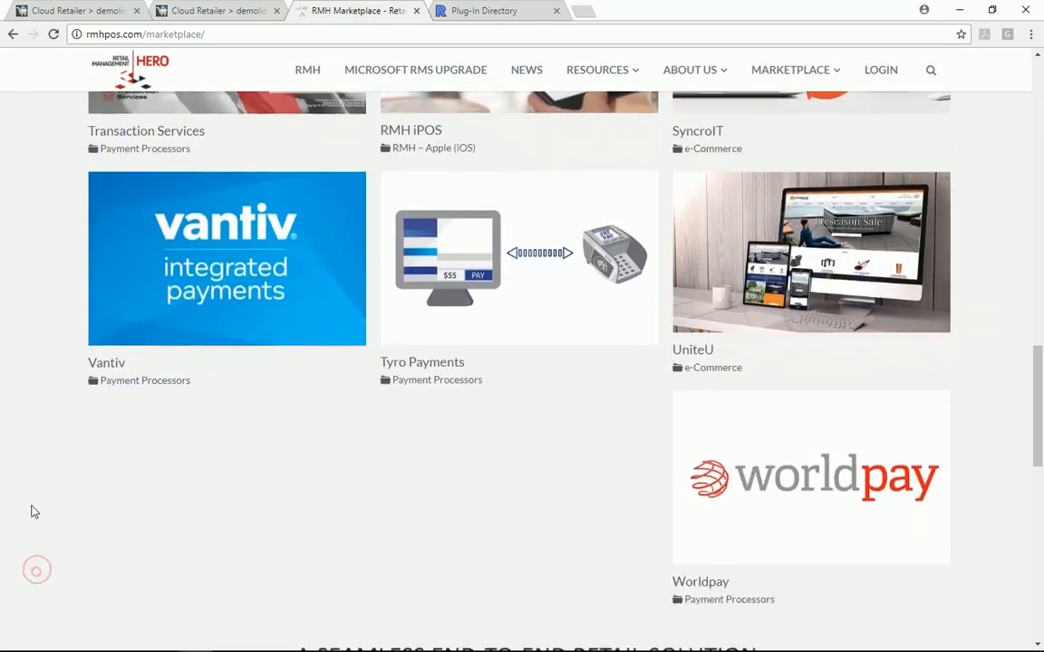
pyautogui.scroll(4, 49, 515)
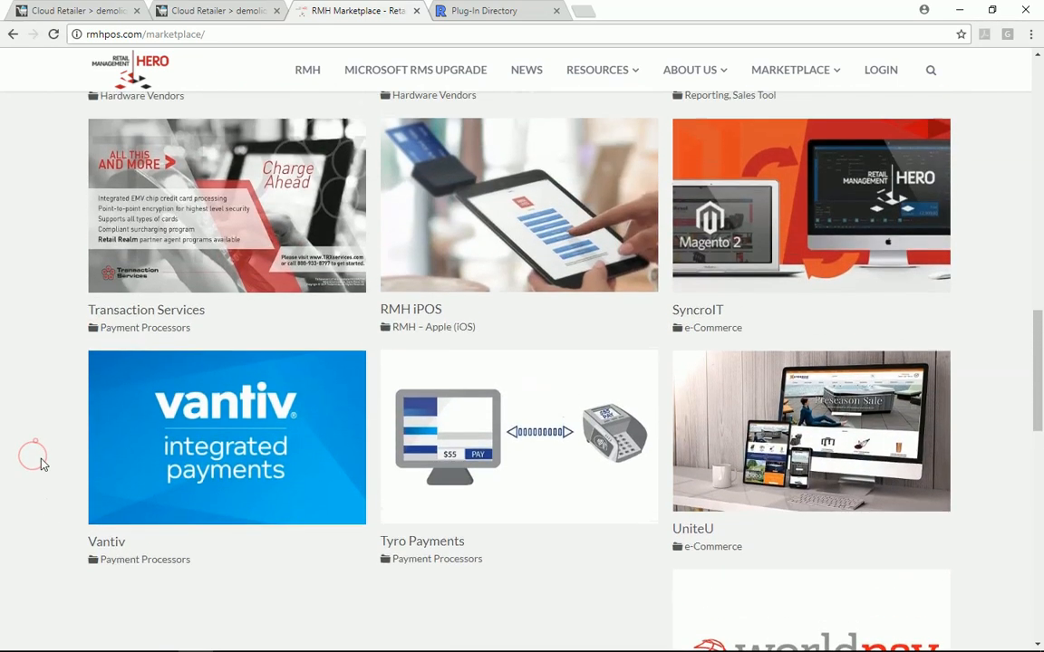
pyautogui.scroll(1, 62, 550)
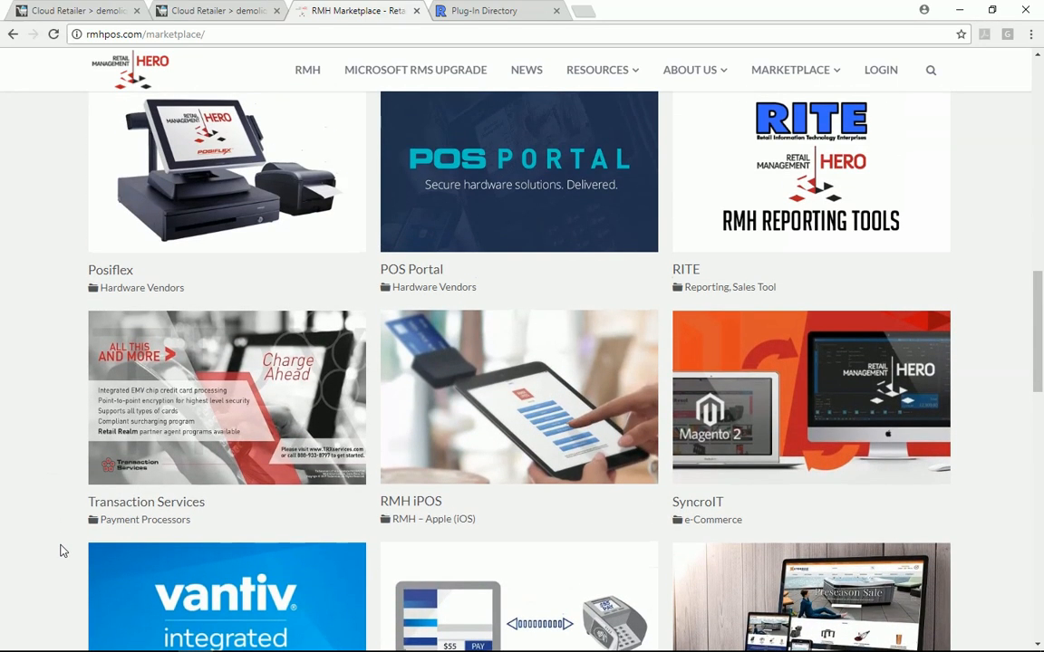
pyautogui.press('super+Tab')
pyautogui.click(195, 180)
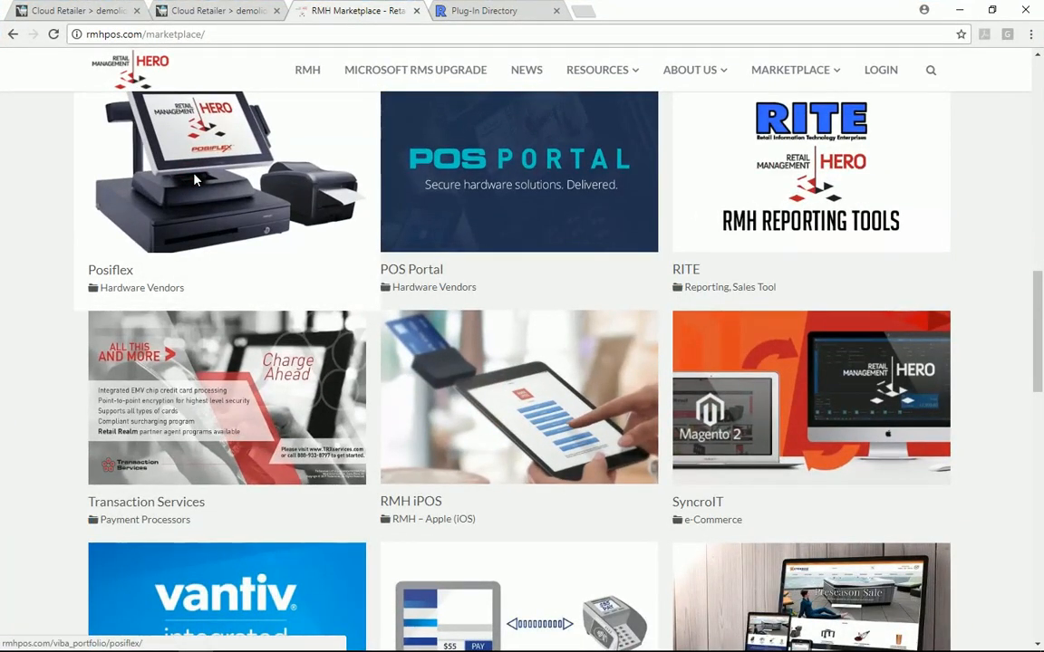
pyautogui.scroll(4, 52, 395)
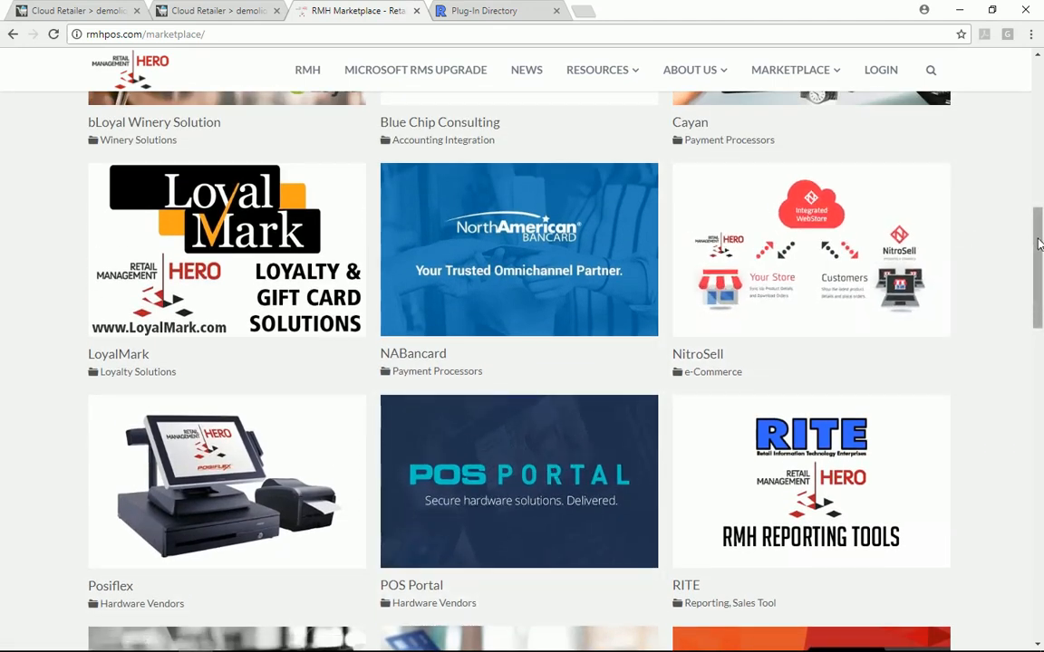
pyautogui.scroll(3, 1039, 238)
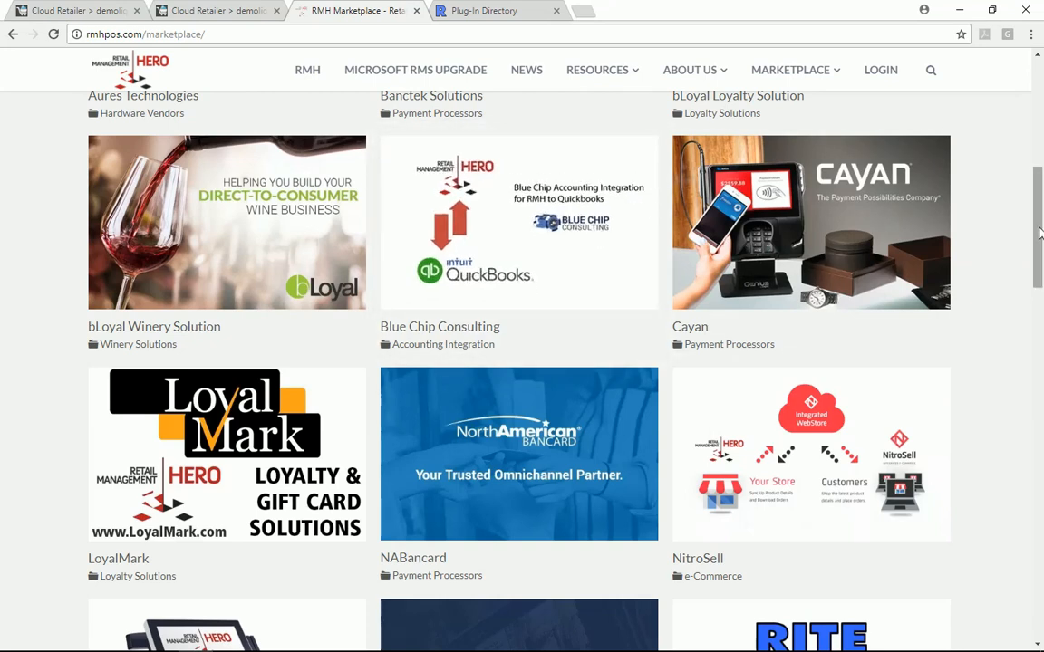
pyautogui.moveTo(1039, 233); pyautogui.dragTo(1042, 381)
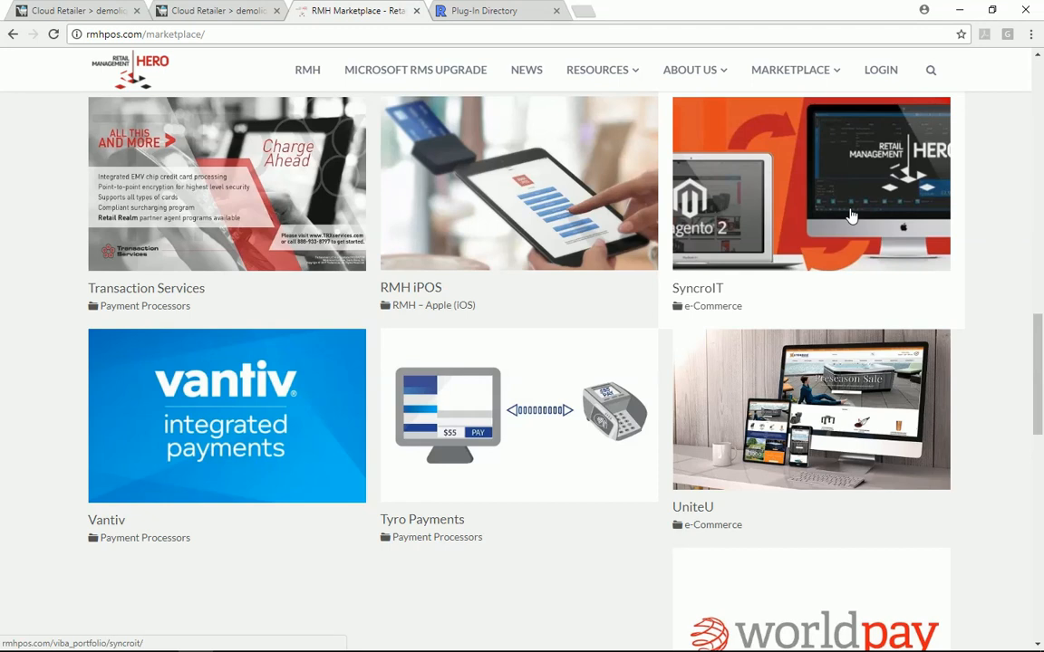
# Open cloudretailer.com in a new browser tab and look through the product sections of its home page.
pyautogui.click(586, 11)
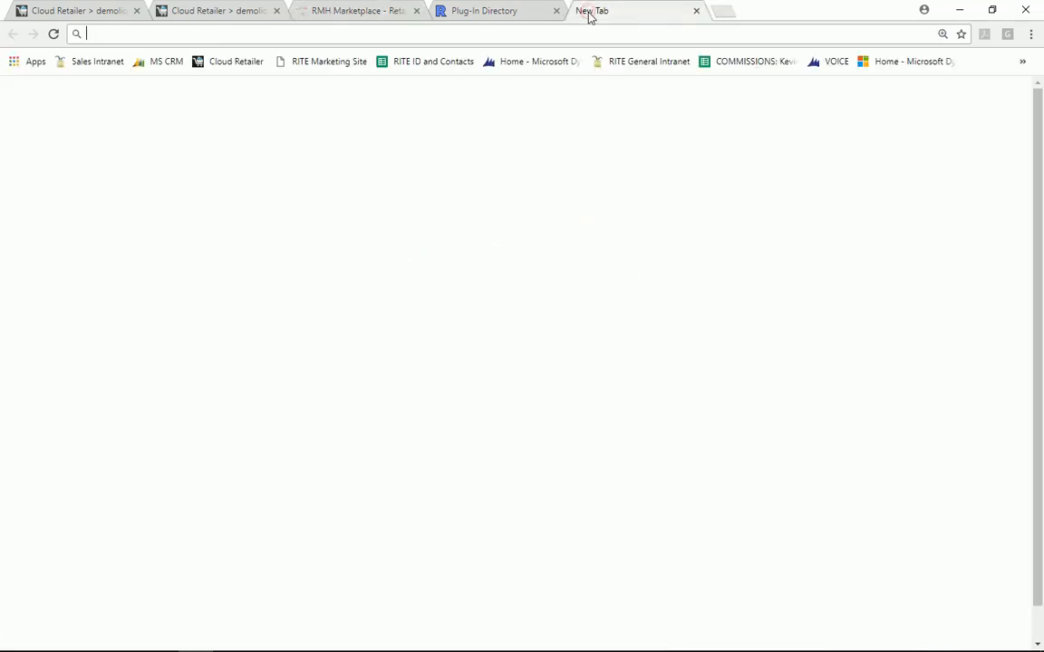
pyautogui.write('cloudretailer.com')
pyautogui.press('Return')
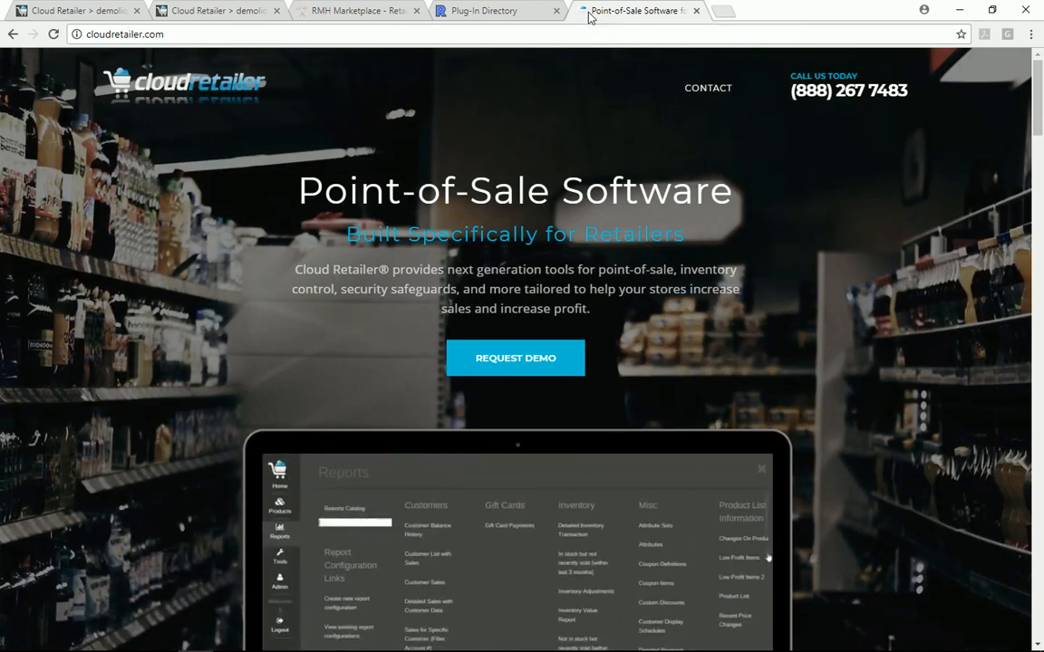
pyautogui.scroll(-10, 52, 449)
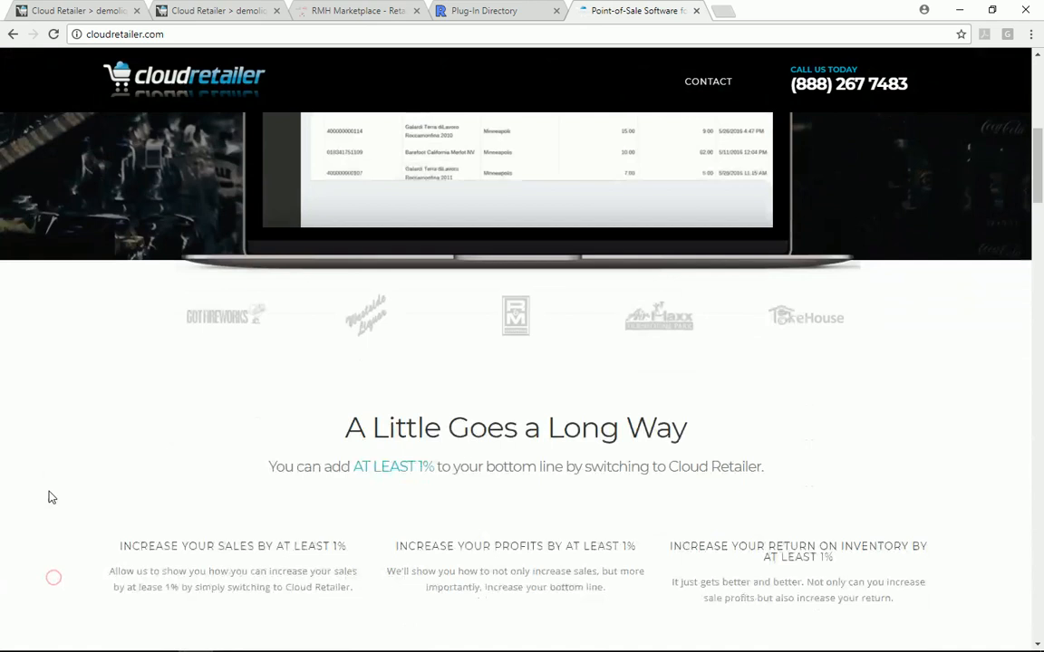
pyautogui.scroll(-12, 33, 455)
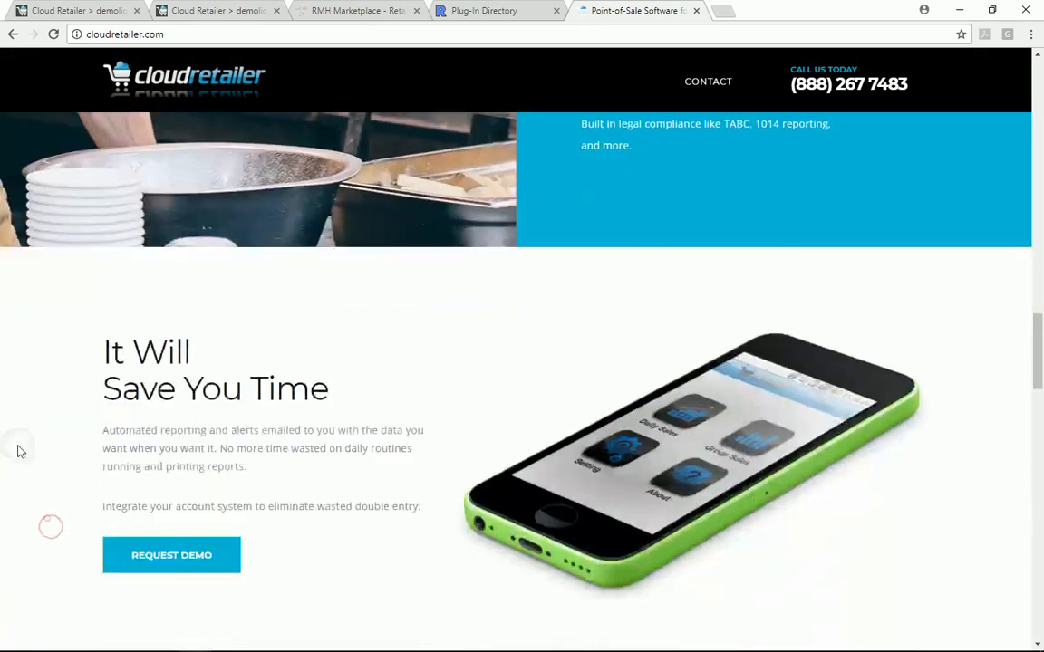